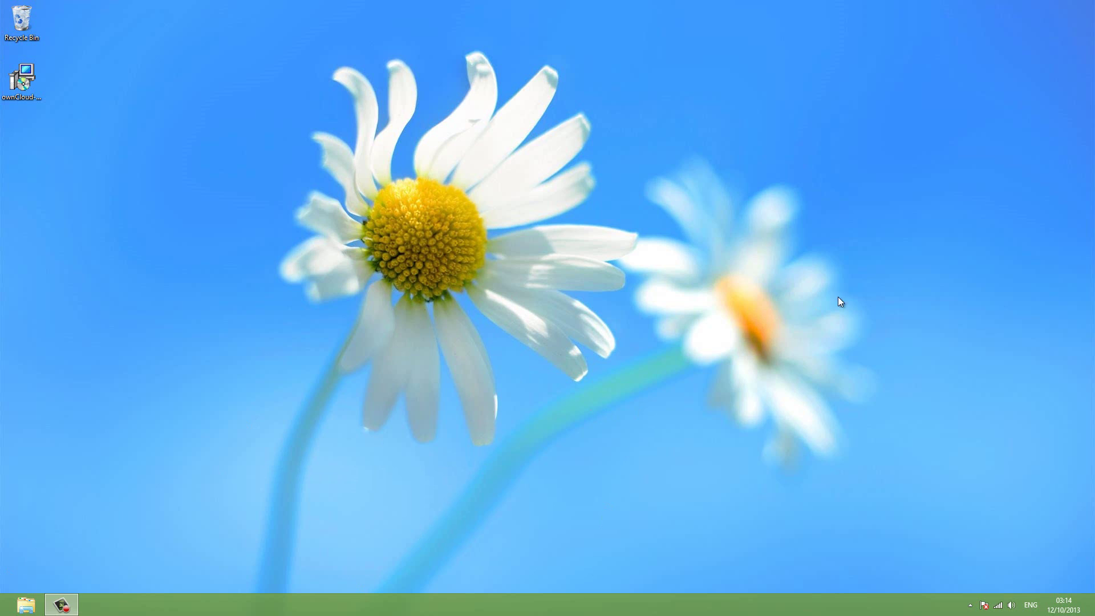
# Launch Google Chrome from the Start screen and open the hooglecraft bookmark.
pyautogui.moveTo(498, 299); pyautogui.dragTo(301, 232)
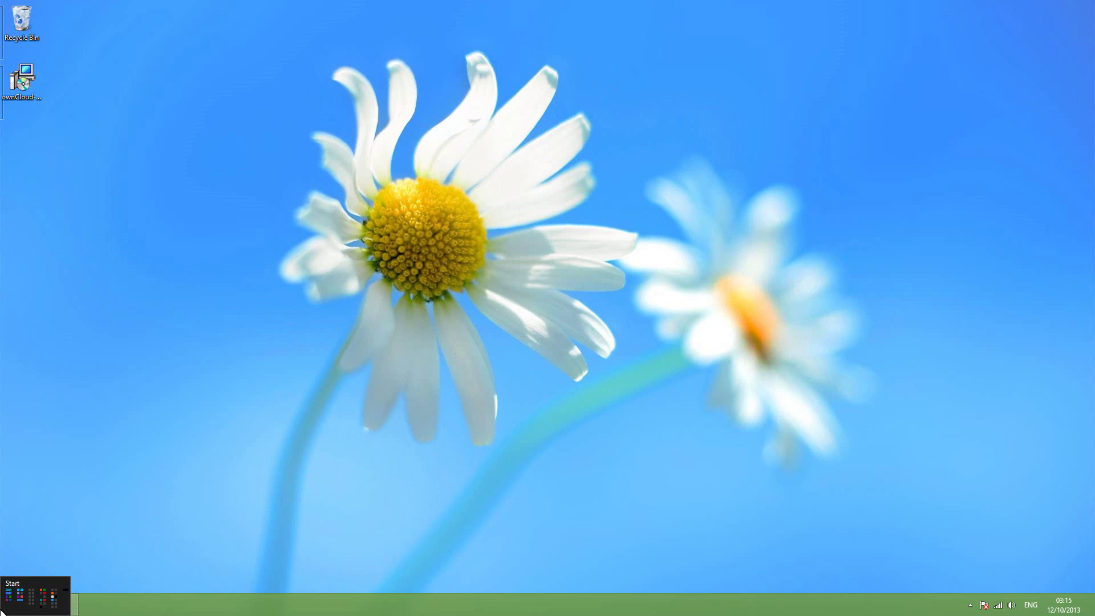
pyautogui.click(9, 609)
pyautogui.click(868, 216)
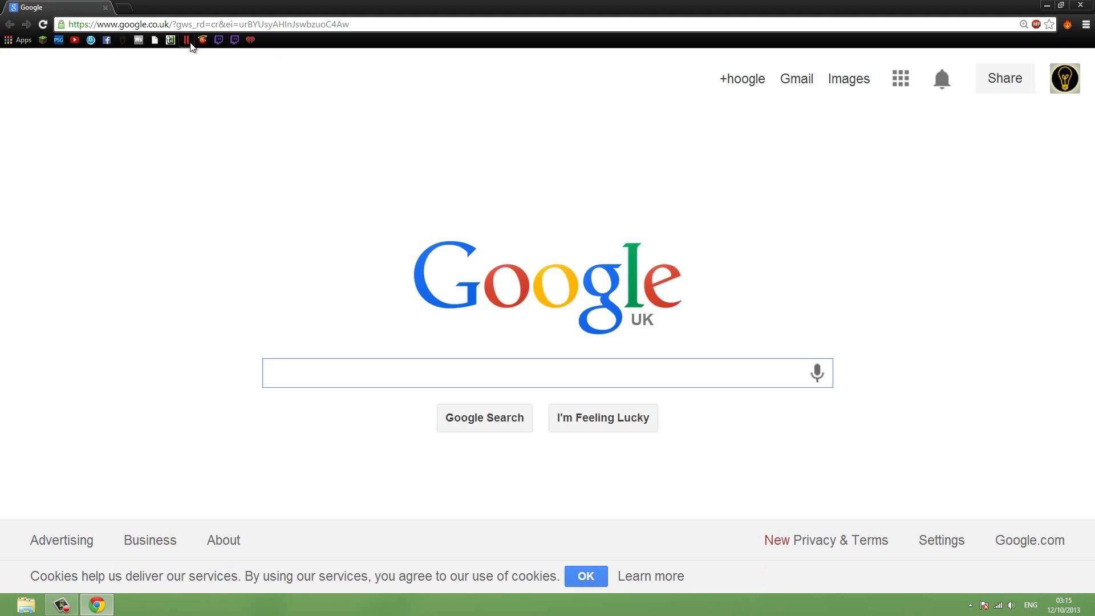
pyautogui.click(186, 40)
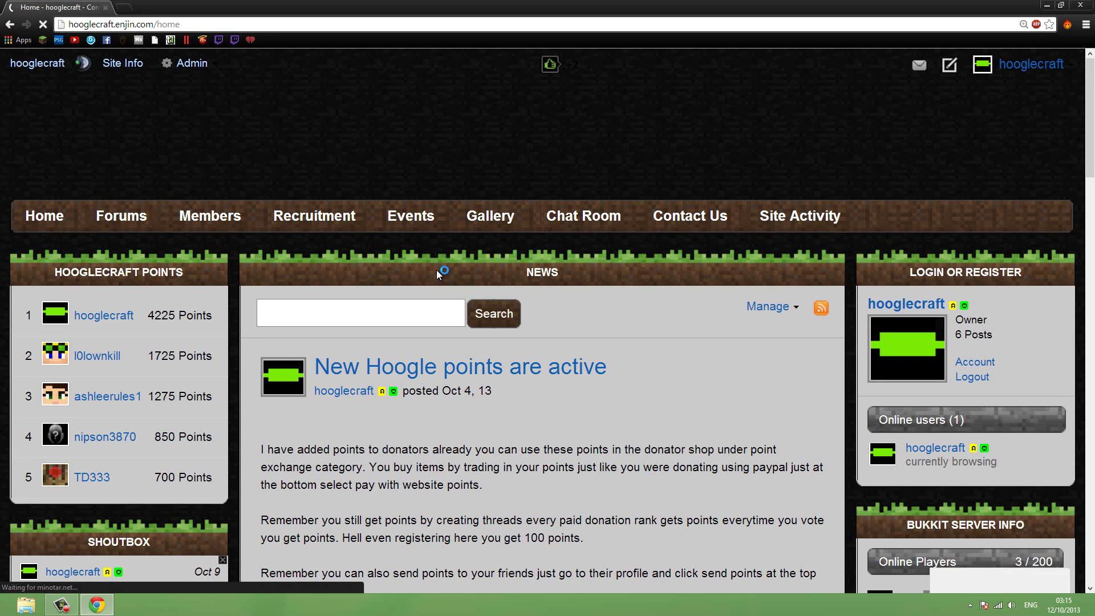
# Scroll through the Hooglecraft home page's news posts and points leaderboard.
pyautogui.scroll(-4, 437, 269)
pyautogui.scroll(-5, 437, 270)
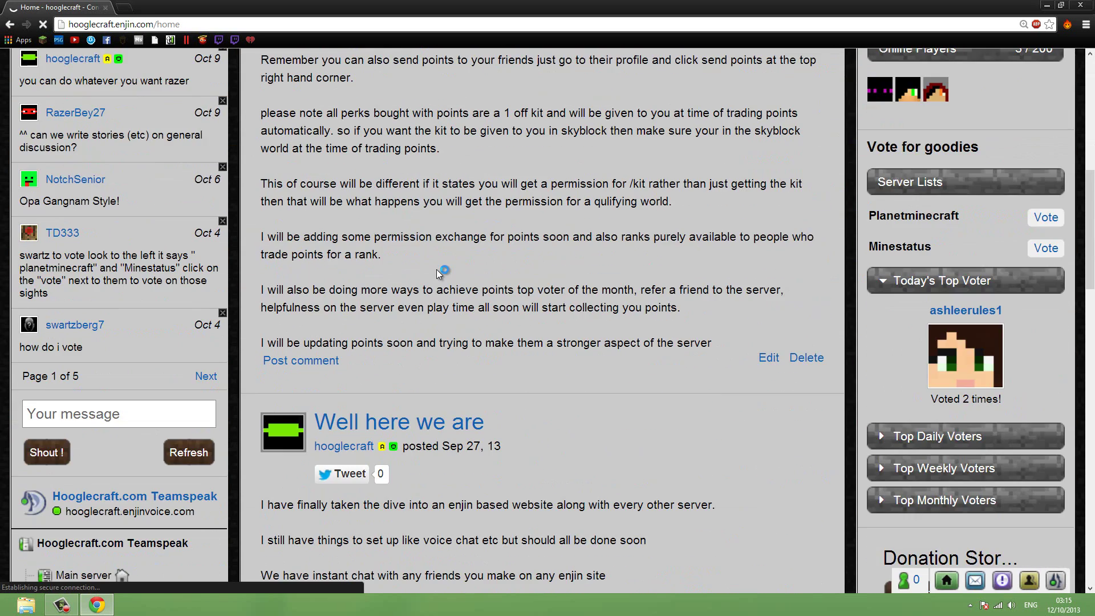
pyautogui.scroll(-4, 364, 287)
pyautogui.scroll(4, 354, 290)
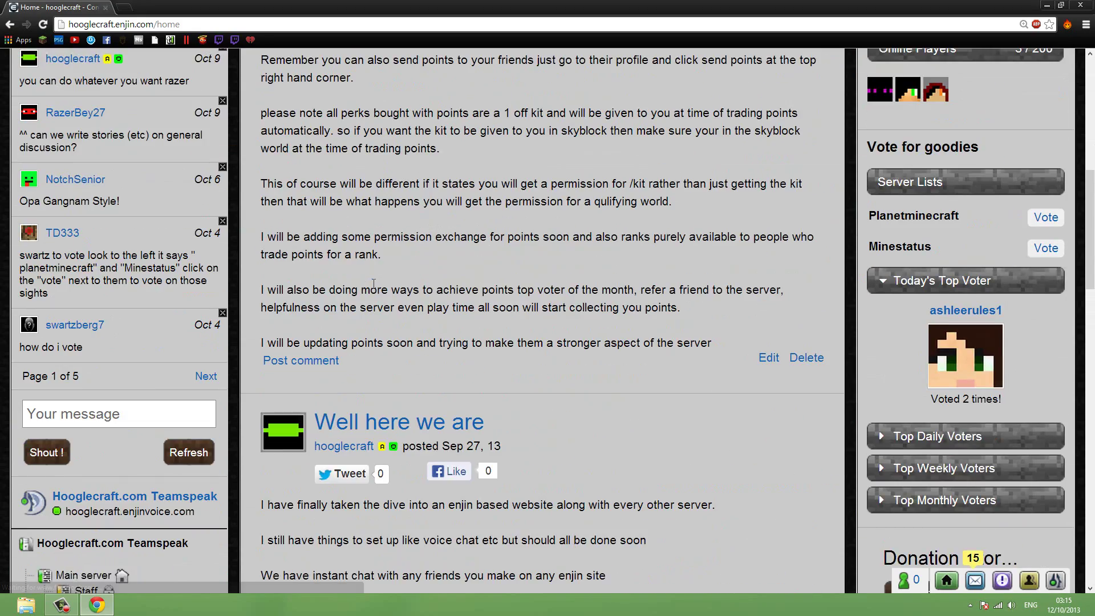
pyautogui.scroll(-2, 329, 295)
pyautogui.scroll(5, 329, 294)
pyautogui.scroll(-7, 482, 342)
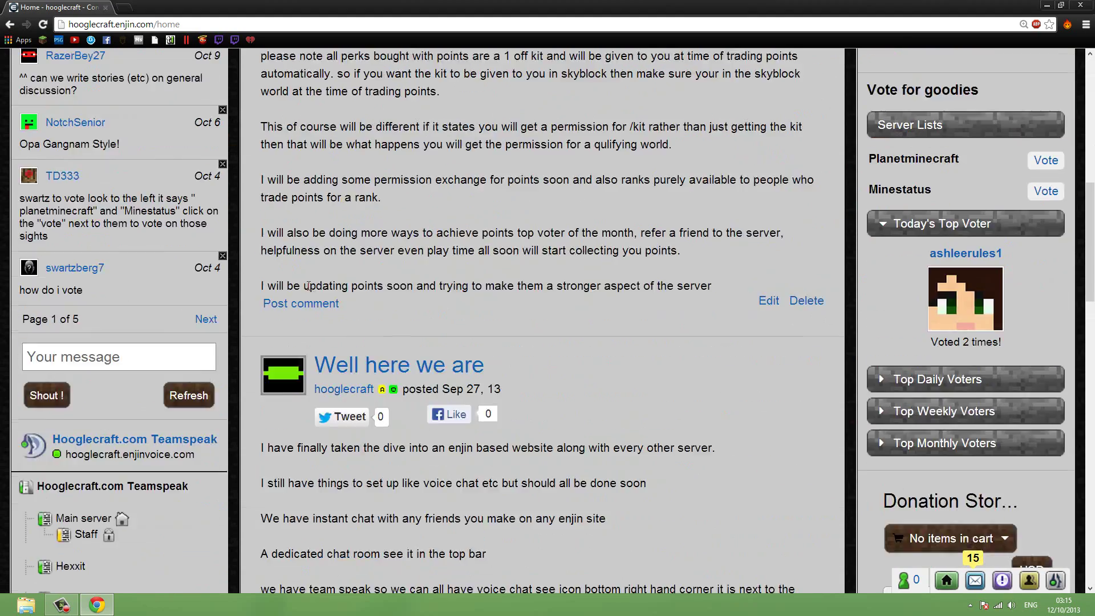
pyautogui.scroll(8, 656, 360)
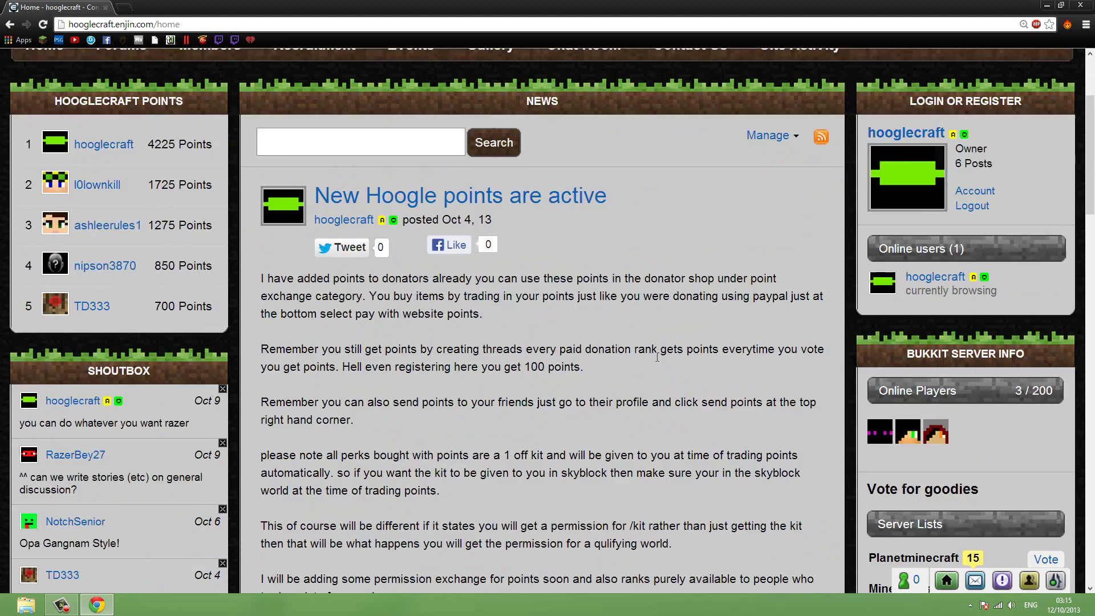
pyautogui.scroll(-5, 656, 357)
pyautogui.scroll(-4, 658, 360)
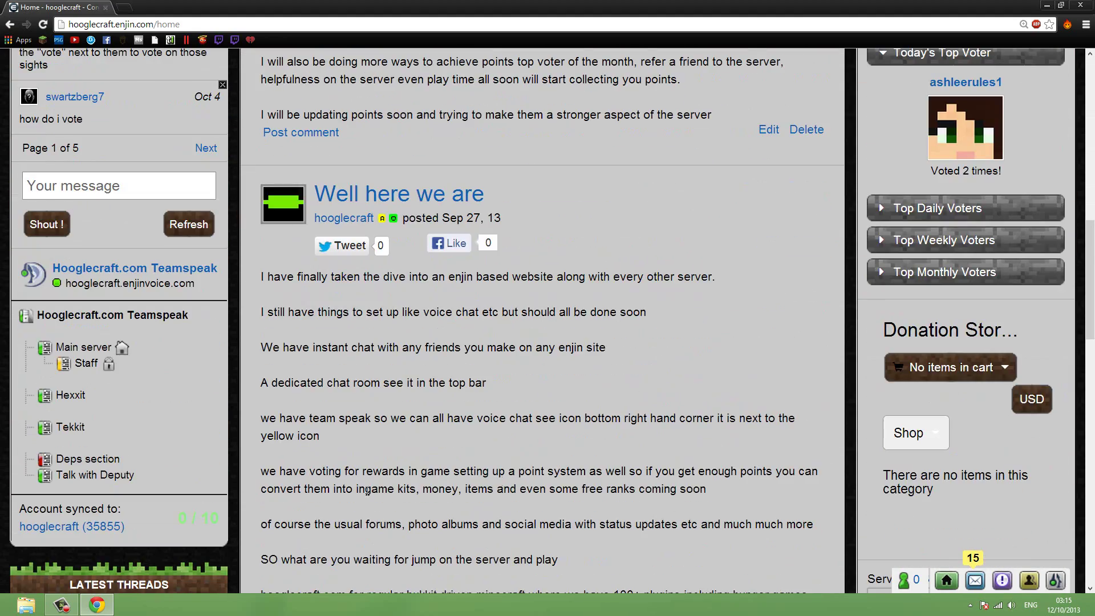
pyautogui.scroll(5, 619, 418)
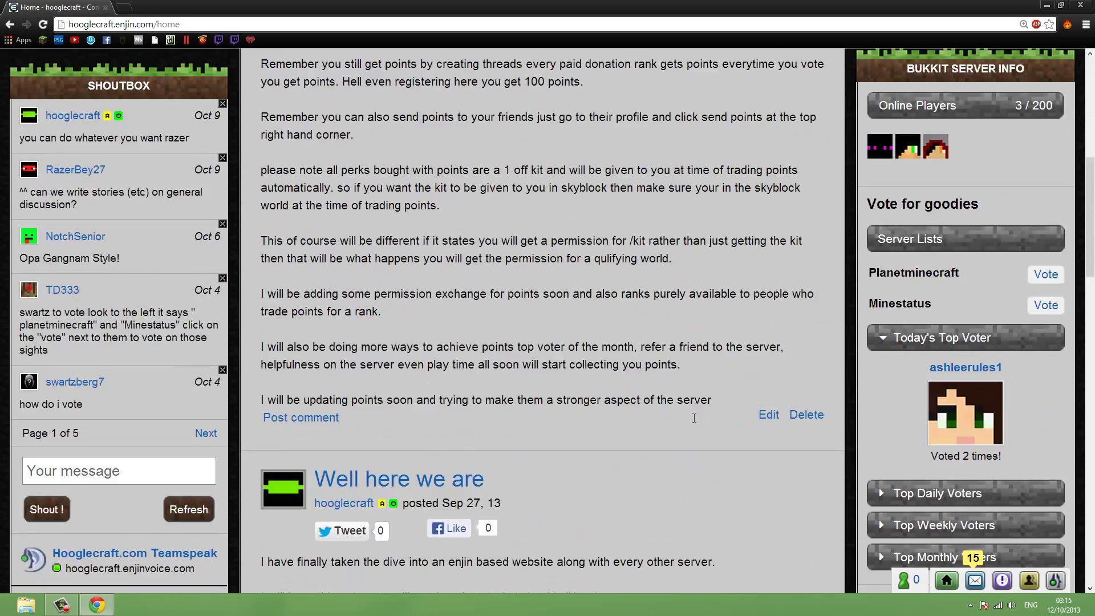
pyautogui.scroll(8, 662, 399)
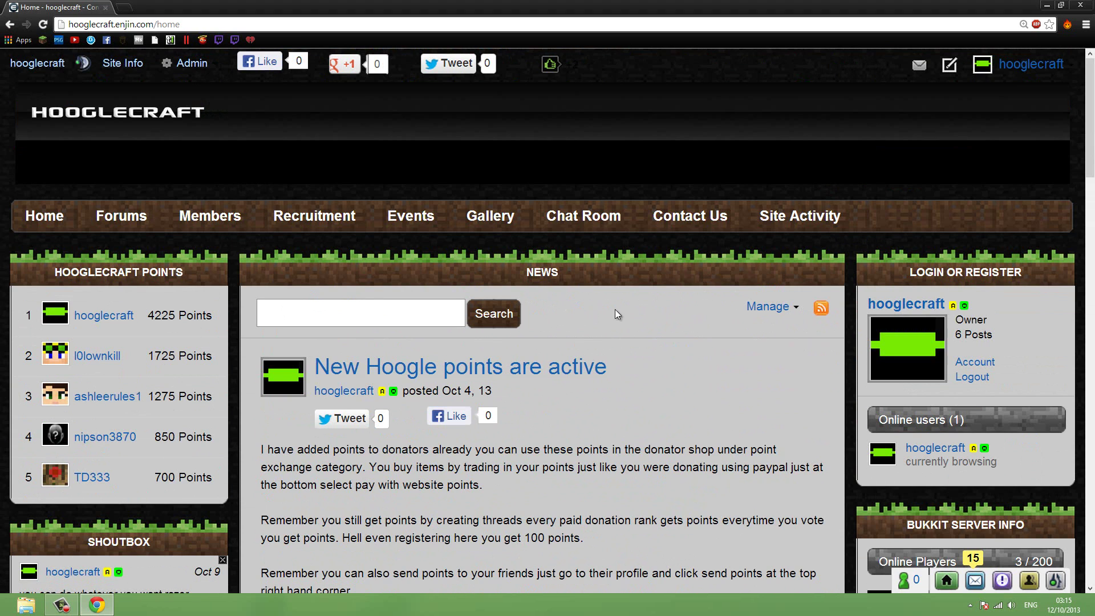
pyautogui.scroll(-5, 627, 311)
pyautogui.scroll(4, 694, 313)
pyautogui.scroll(1, 694, 313)
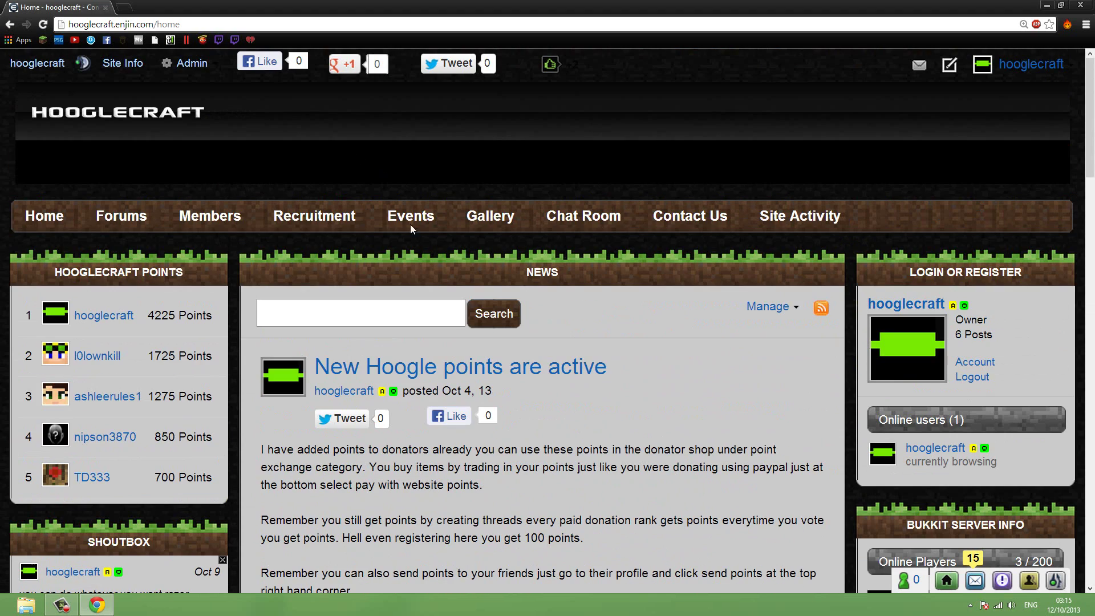
pyautogui.click(195, 24)
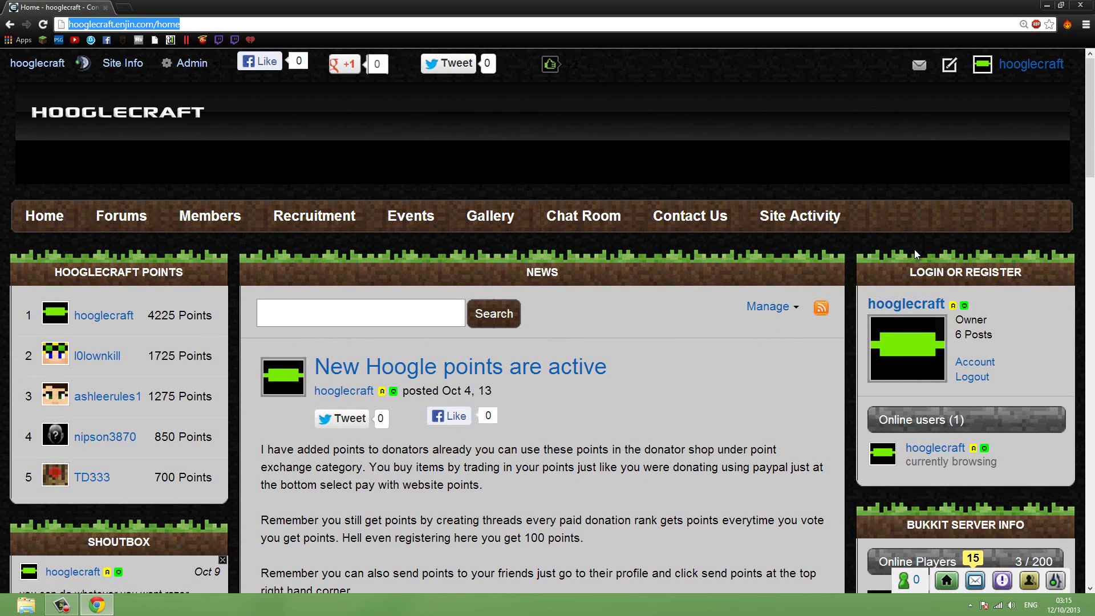
# Go to the owncloud.org/install page.
pyautogui.write('own')
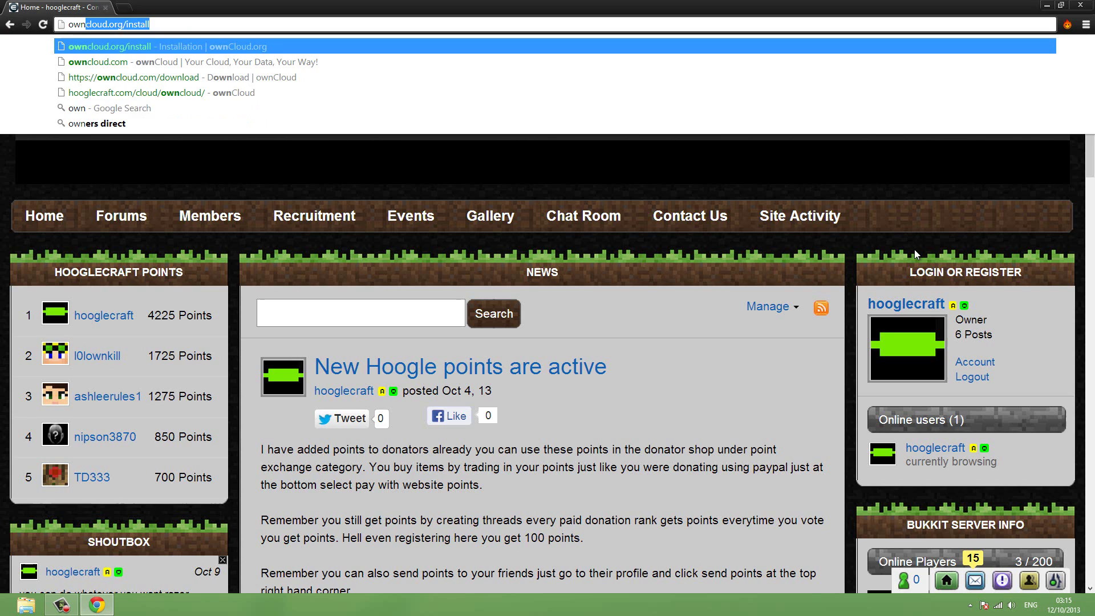
pyautogui.press('End')
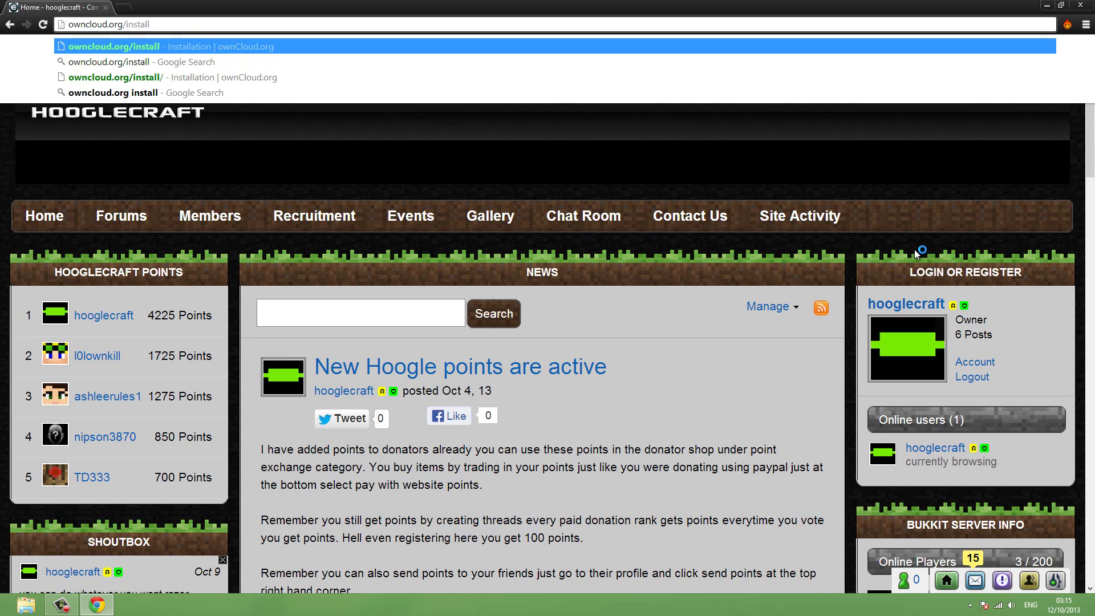
pyautogui.press('Return')
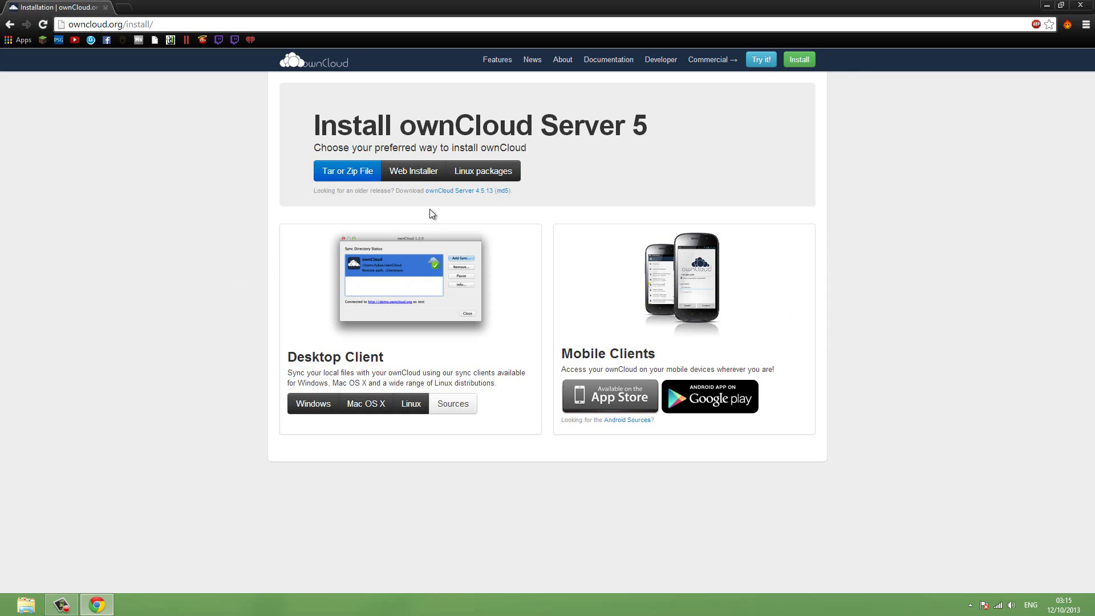
# Save the setup-owncloud.php web installer from the Web Installer instructions to the Desktop.
pyautogui.click(415, 166)
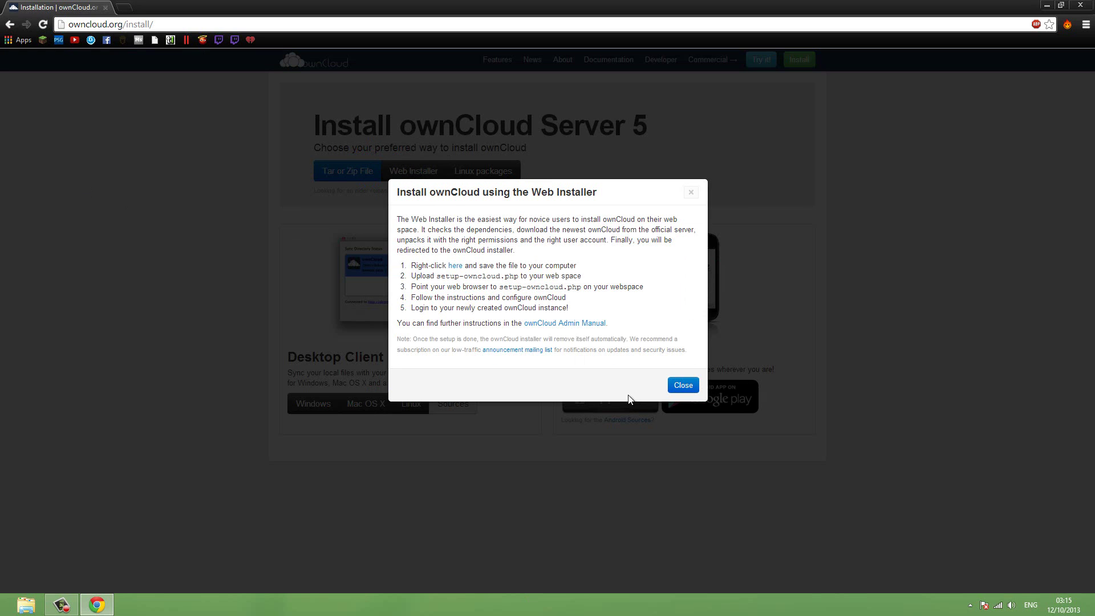
pyautogui.click(683, 386)
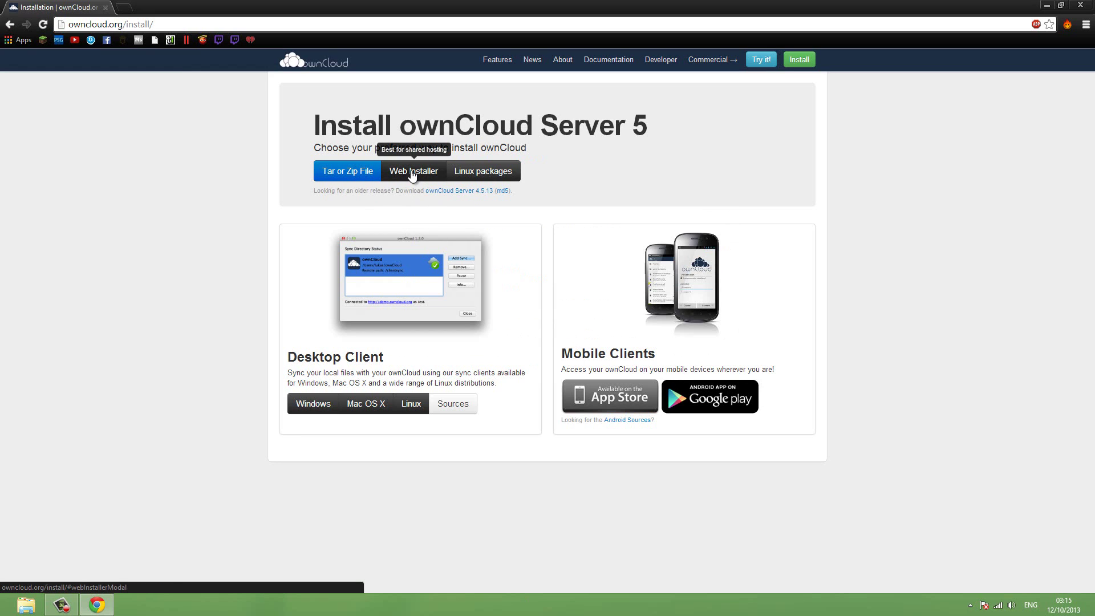
pyautogui.click(413, 172)
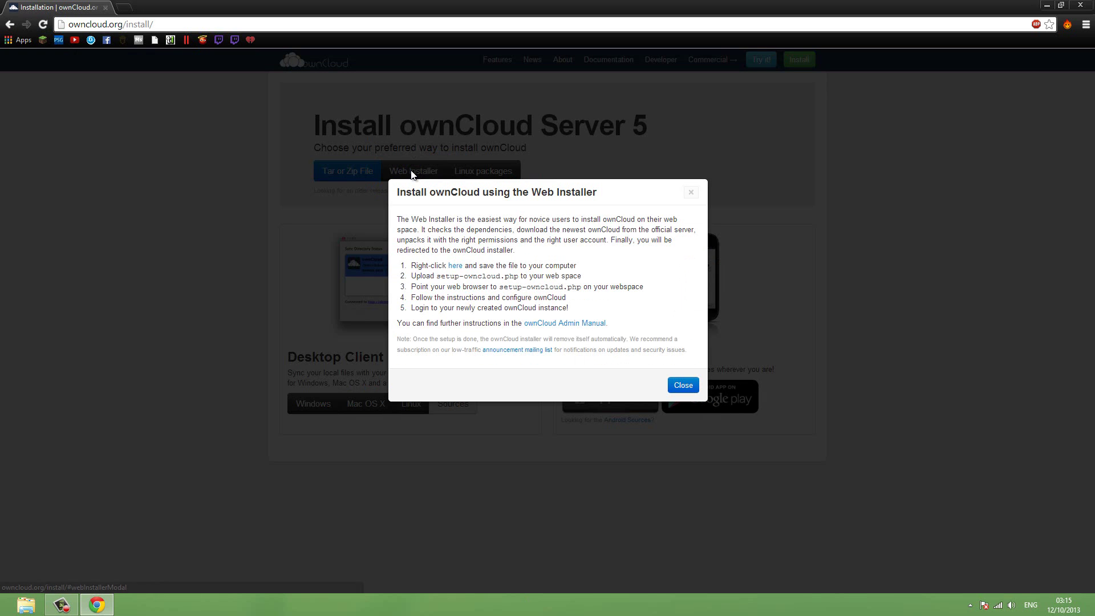
pyautogui.rightClick(458, 269)
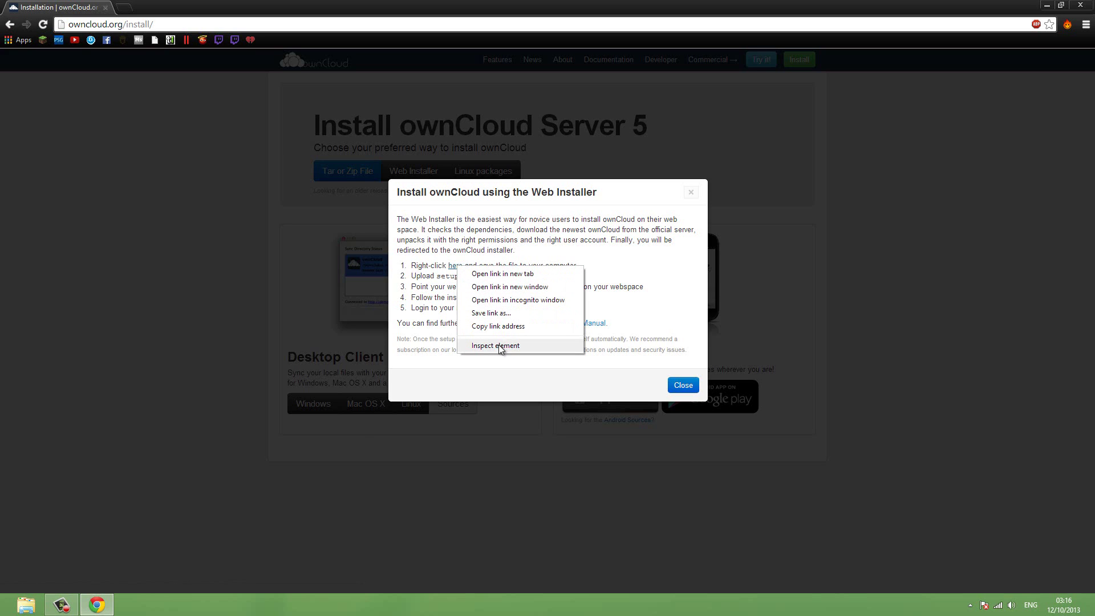
pyautogui.click(495, 314)
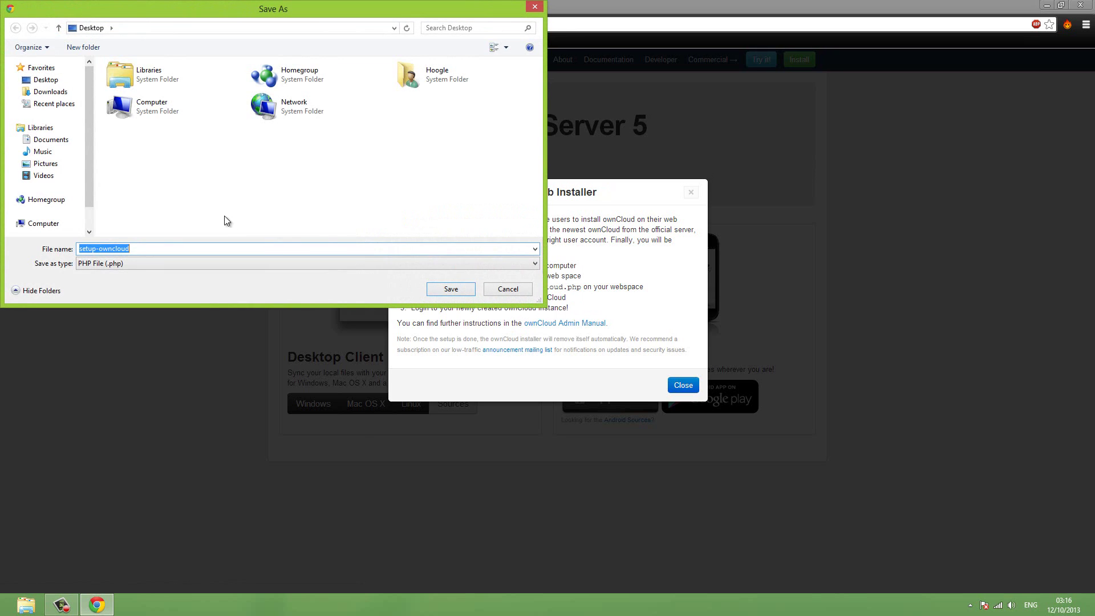
pyautogui.click(466, 288)
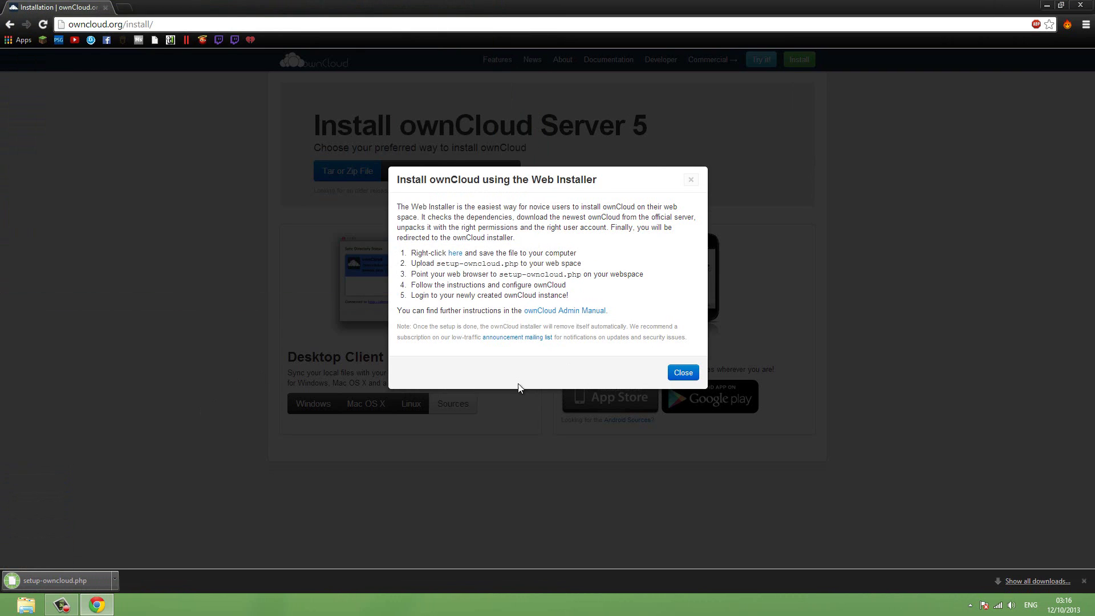
pyautogui.click(683, 372)
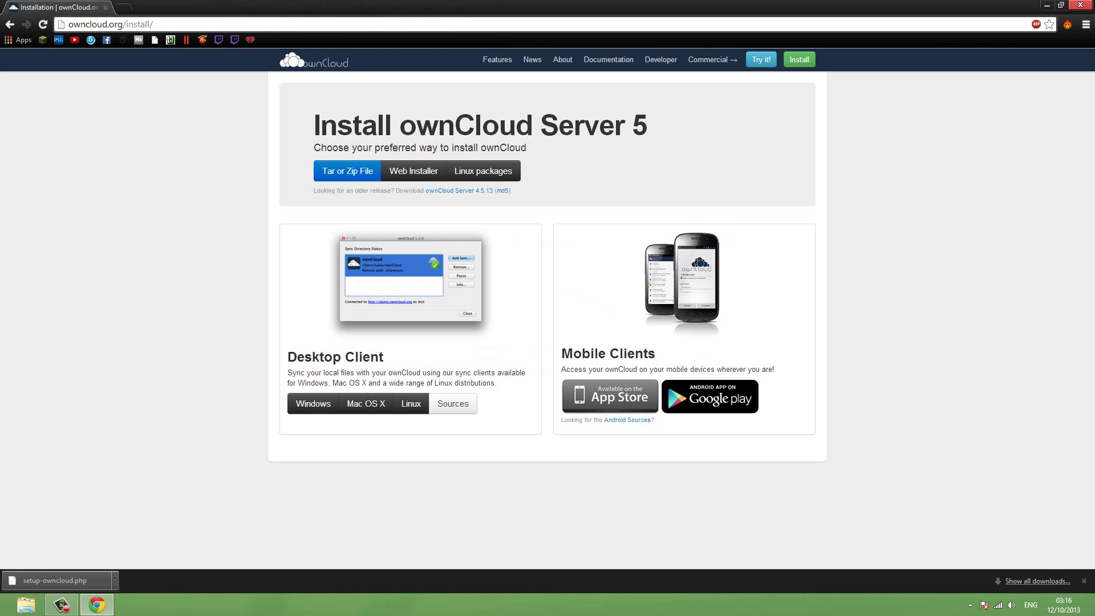
pyautogui.moveTo(1093, 3)
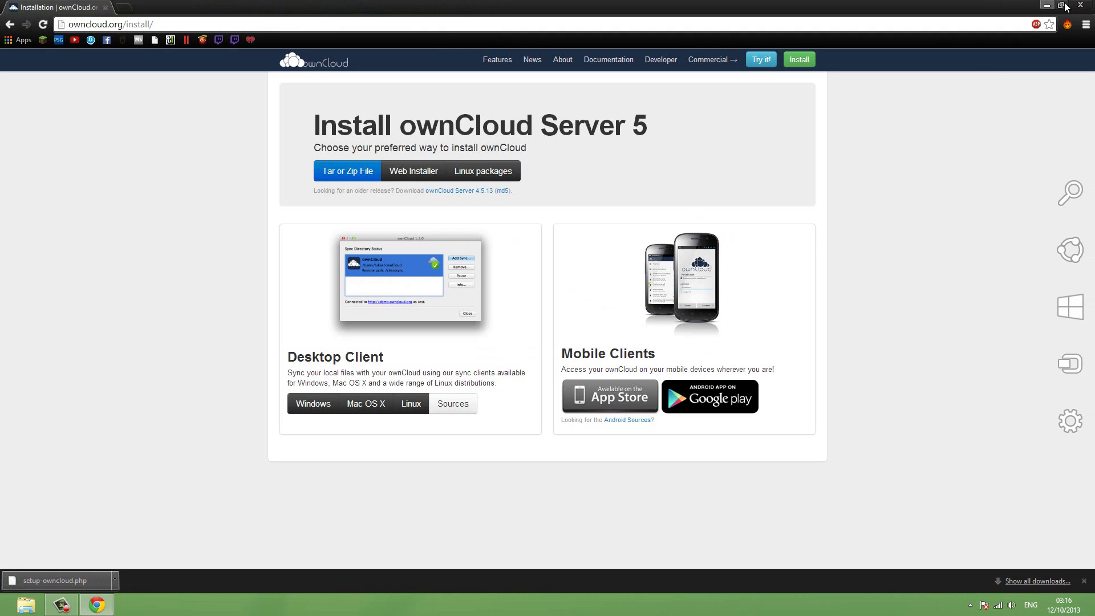
# Close Chrome, launch FileZilla from the Start screen and reposition its window.
pyautogui.click(1080, 7)
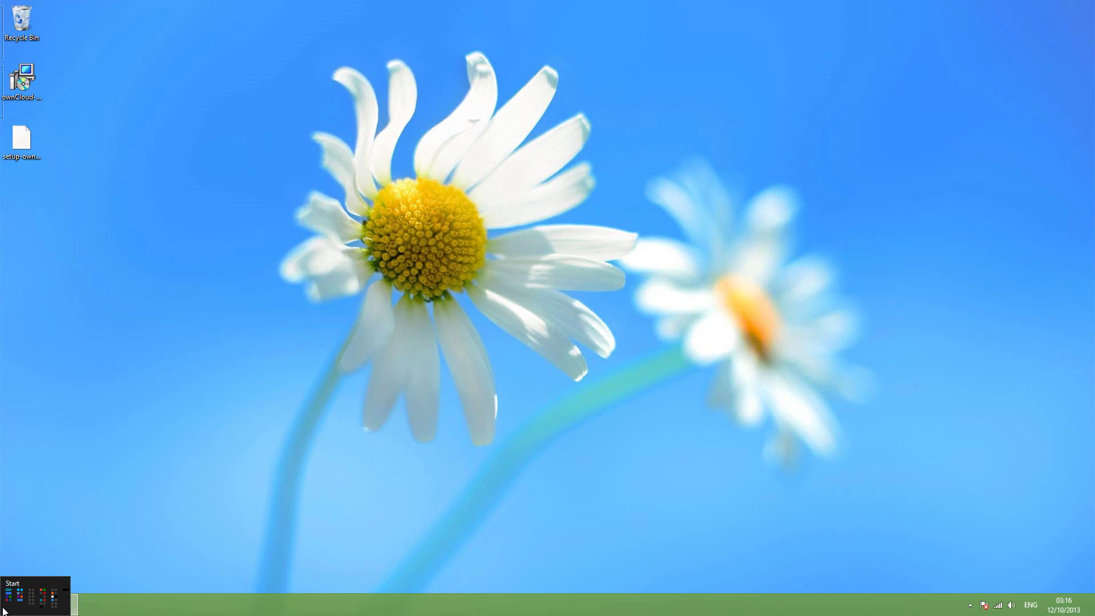
pyautogui.click(5, 610)
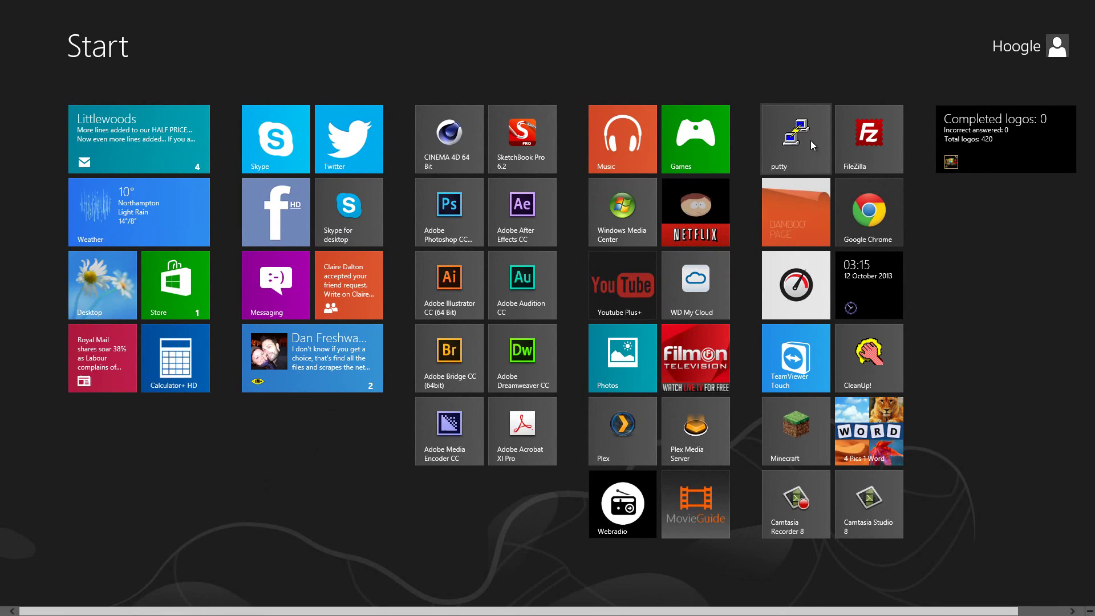
pyautogui.click(866, 150)
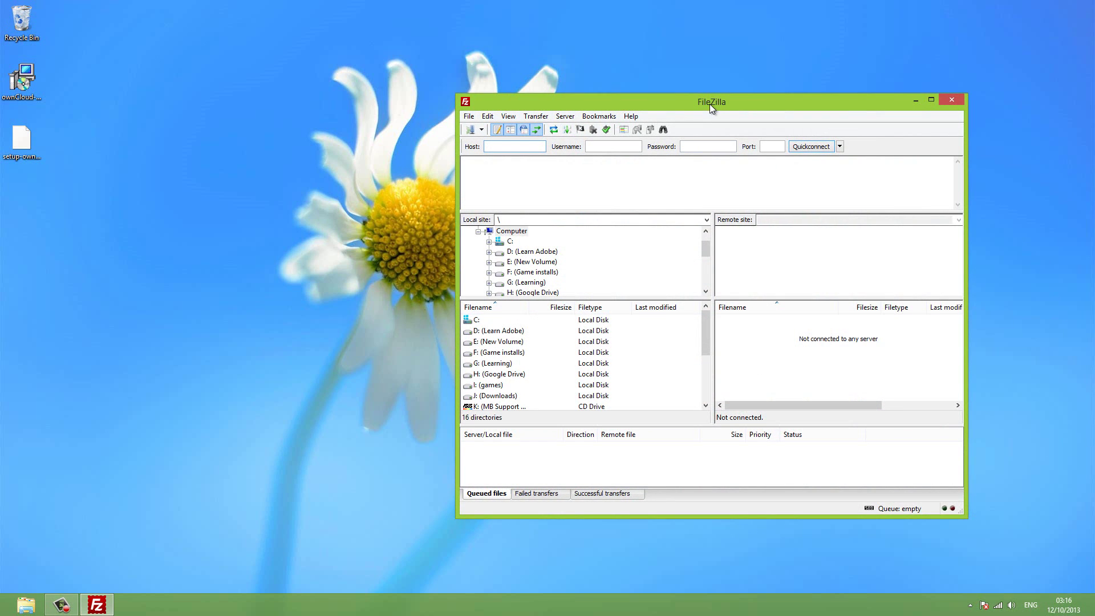
pyautogui.moveTo(709, 104); pyautogui.dragTo(577, 89)
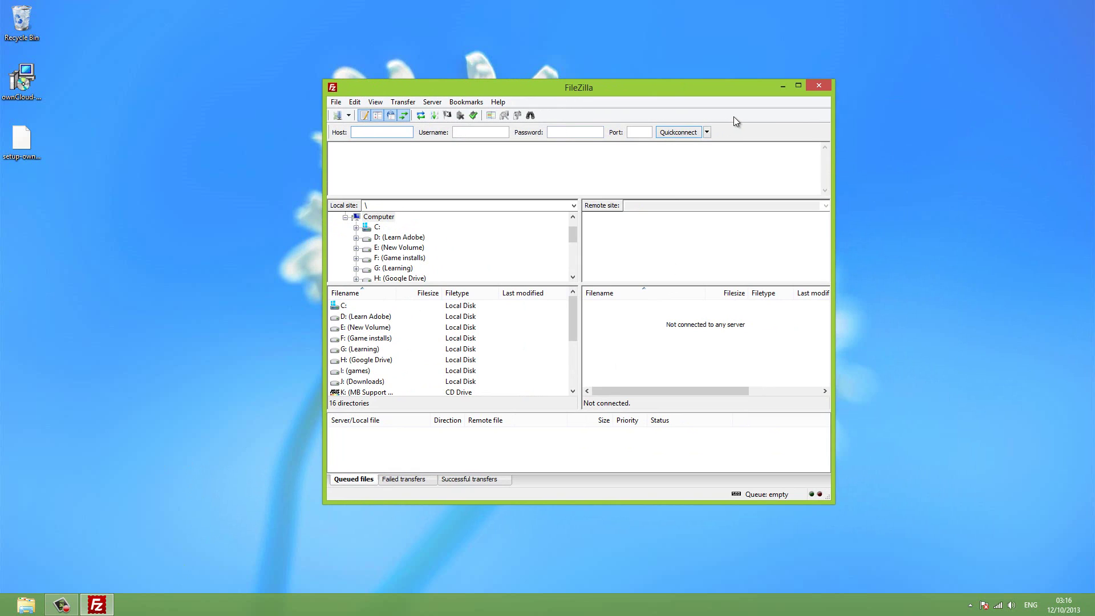
pyautogui.moveTo(695, 87); pyautogui.dragTo(810, 185)
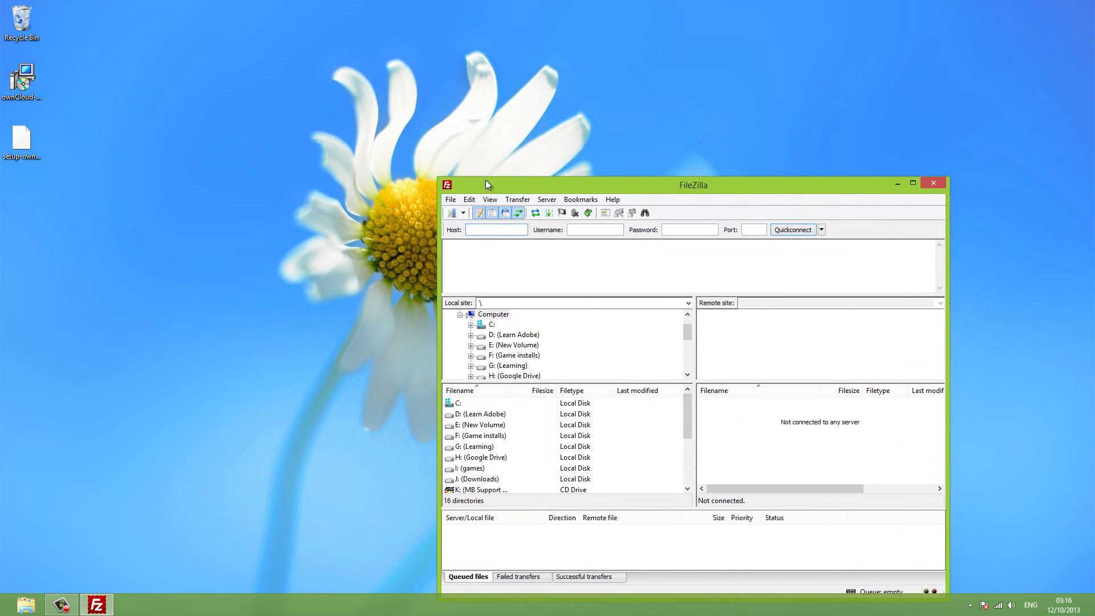
pyautogui.moveTo(485, 181); pyautogui.dragTo(441, 116)
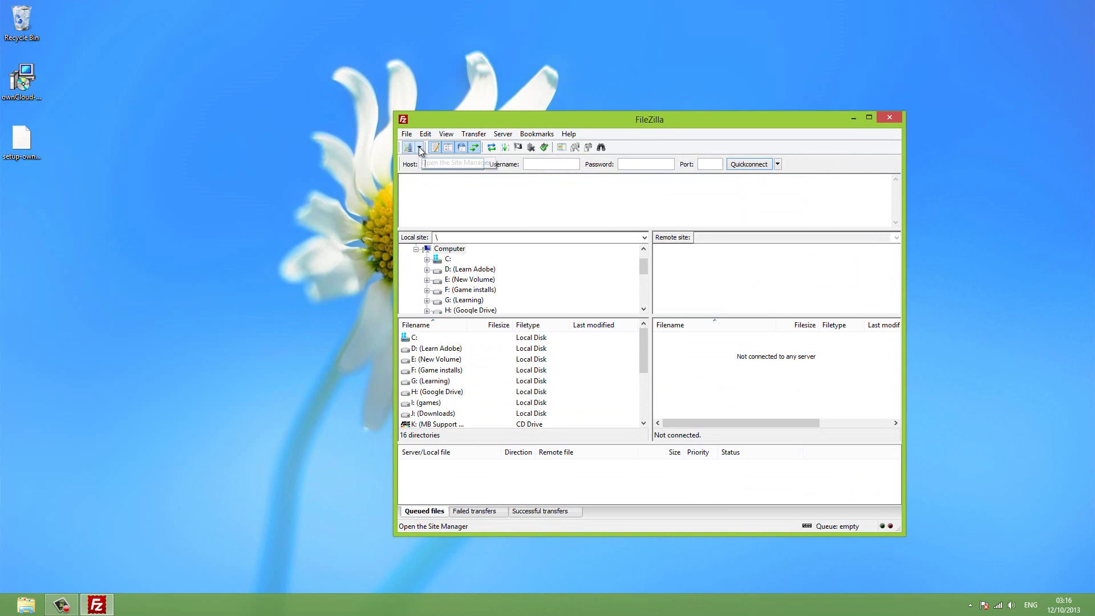
# Connect to the saved New site server and expand the remote /var folder.
pyautogui.click(419, 147)
pyautogui.click(436, 249)
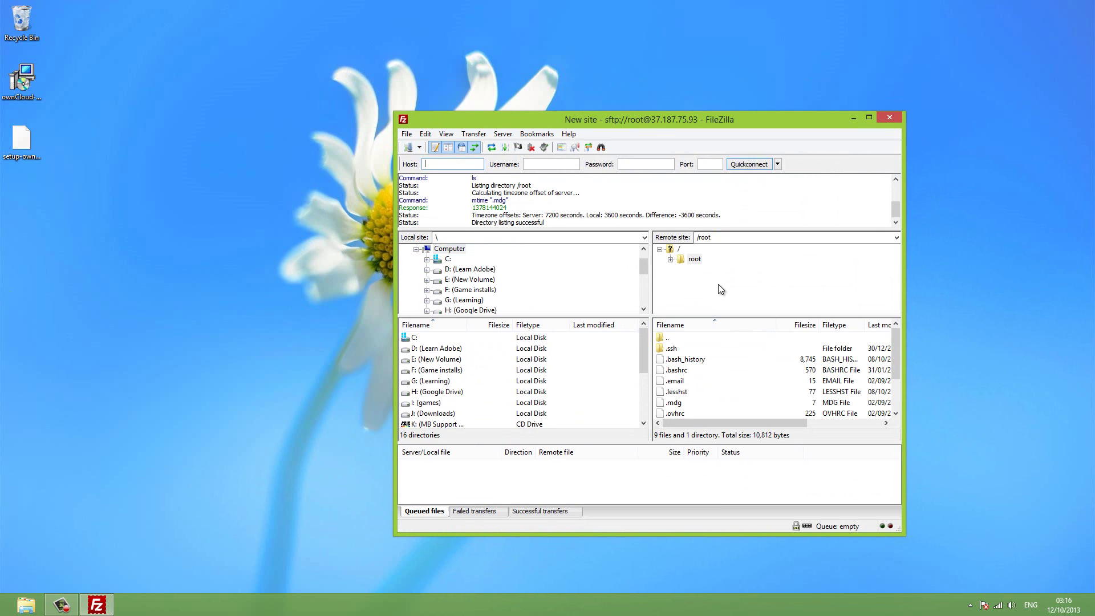
pyautogui.click(679, 249)
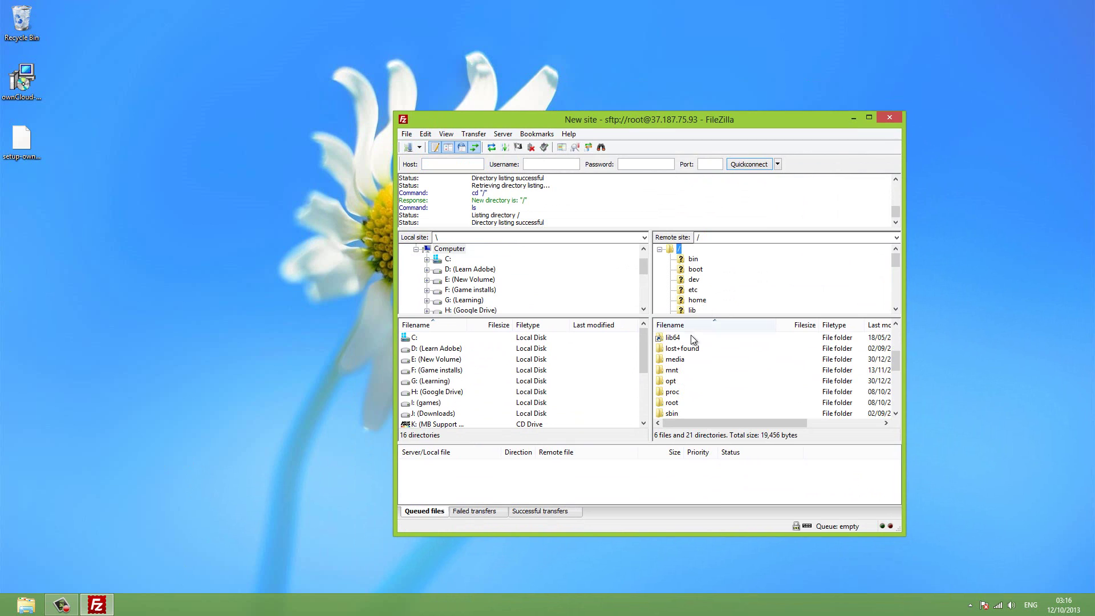
pyautogui.scroll(-5, 725, 281)
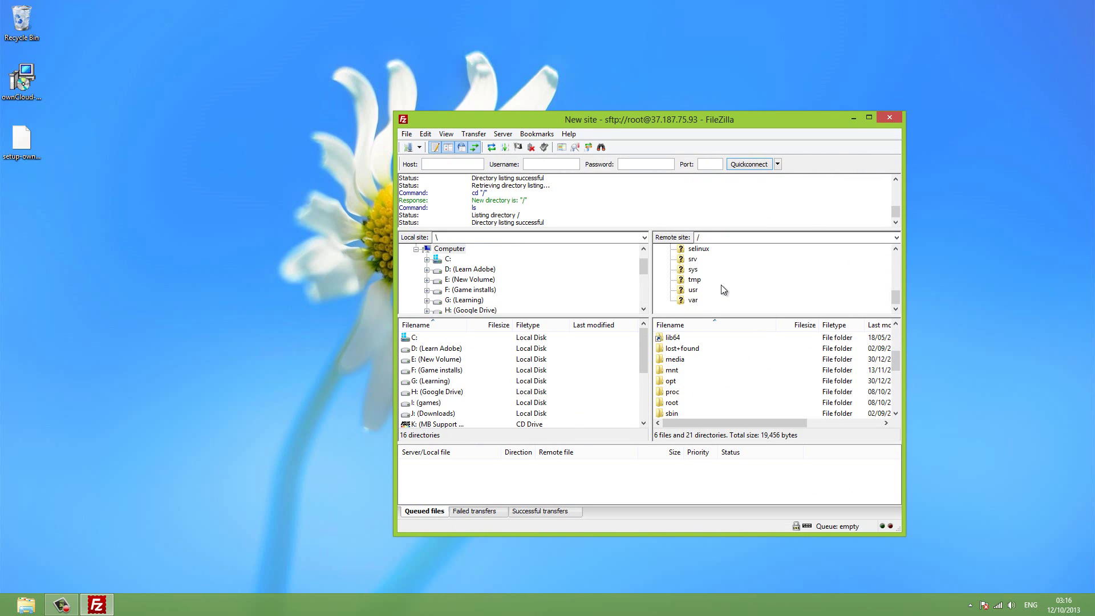
pyautogui.click(694, 301)
# Open www, hooglecraft.com and its web folder, looking over index.html and cloud.
pyautogui.scroll(-3, 705, 286)
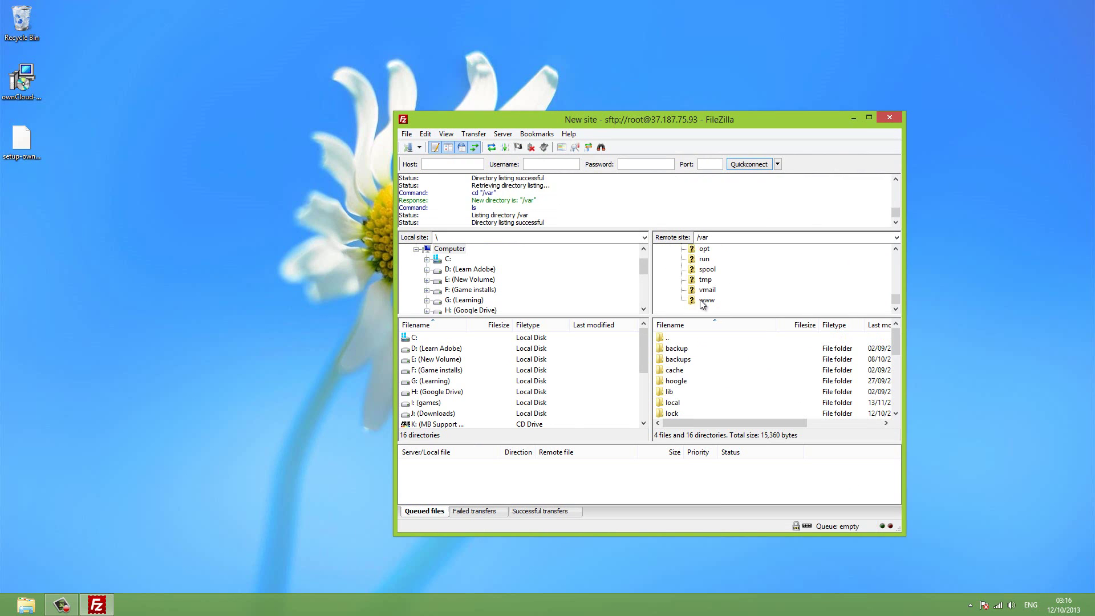
pyautogui.click(706, 301)
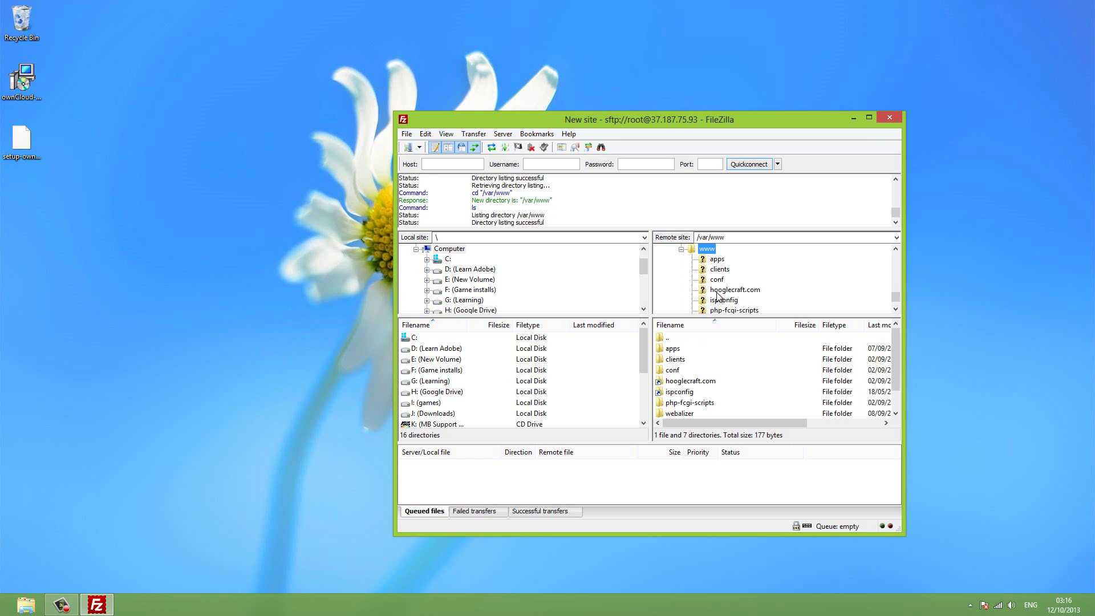
pyautogui.click(717, 293)
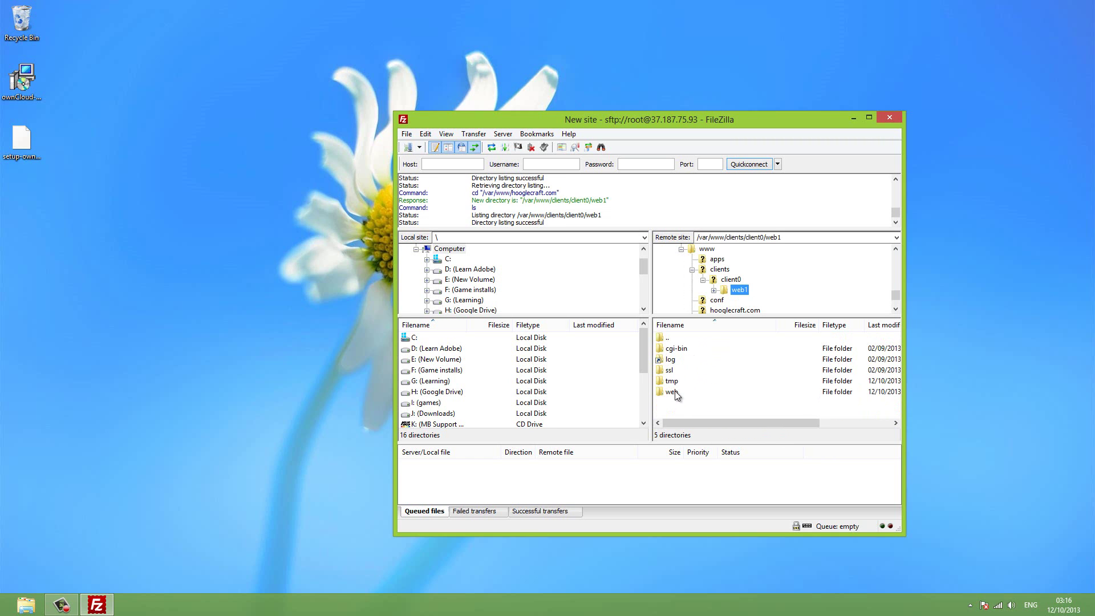
pyautogui.doubleClick(673, 392)
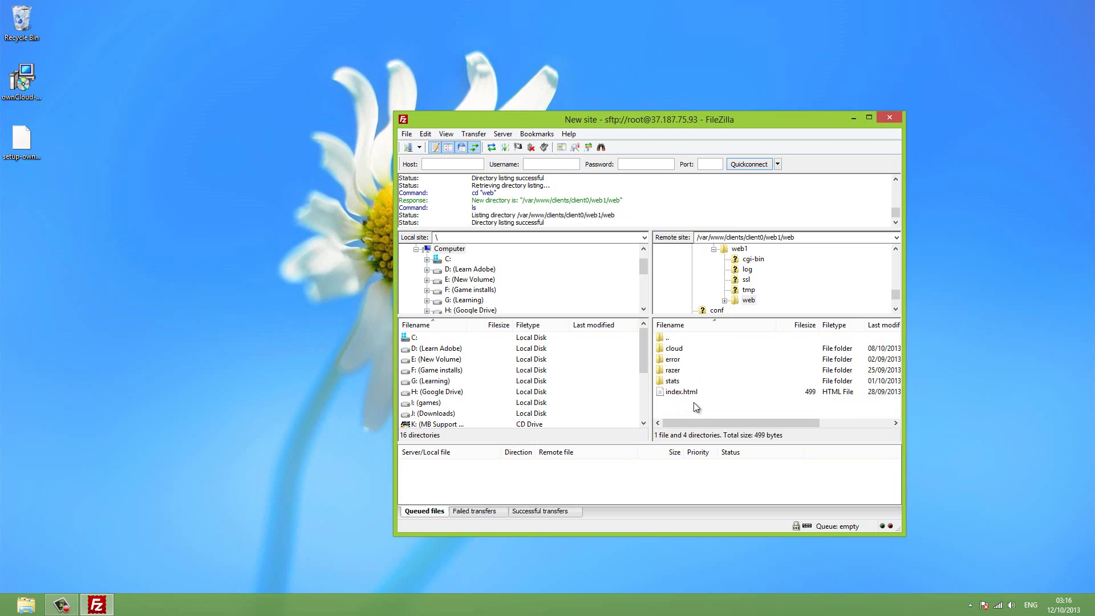
pyautogui.click(684, 393)
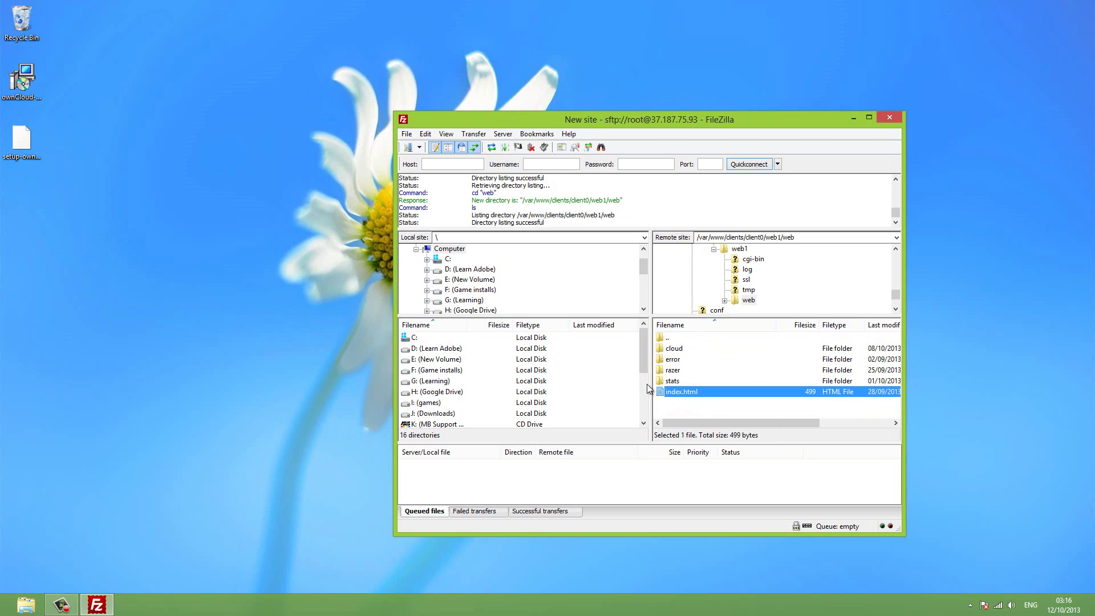
pyautogui.click(687, 351)
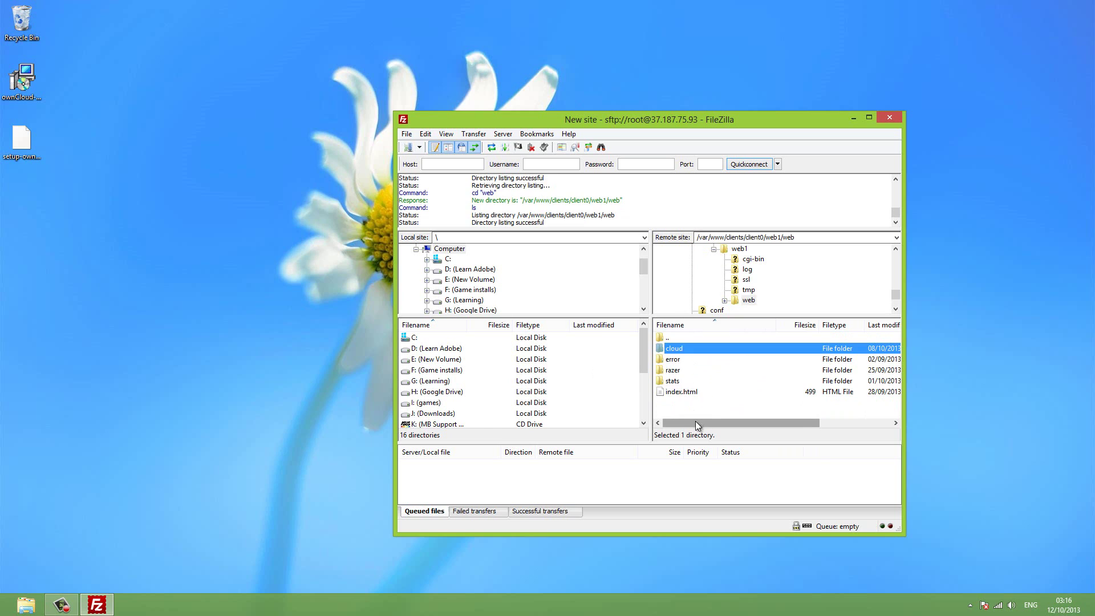
pyautogui.click(733, 405)
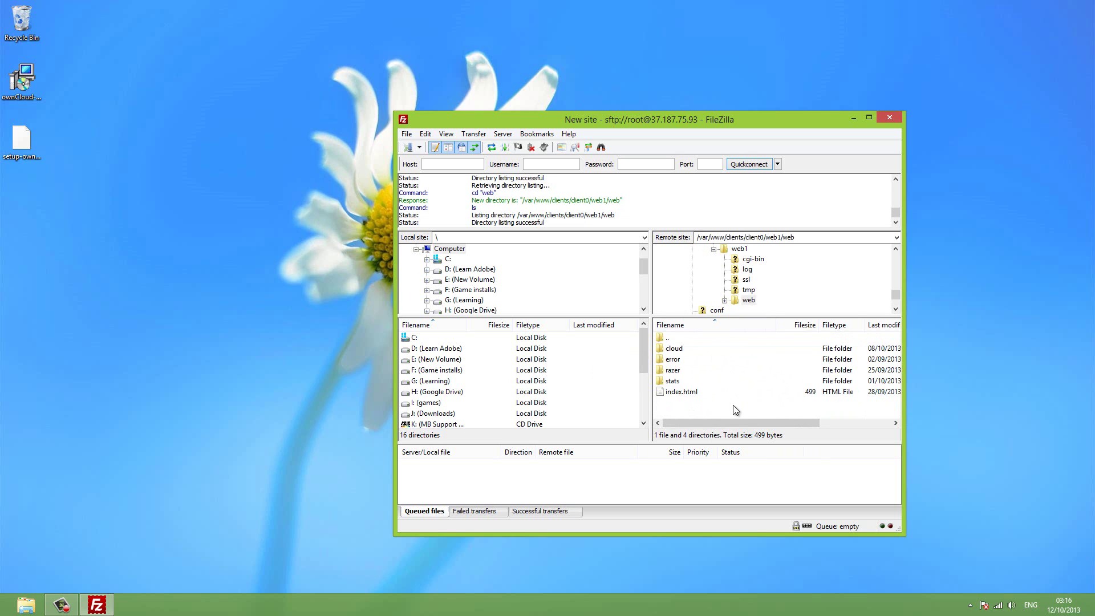
# Create a new directory named psg in the remote web folder.
pyautogui.rightClick(676, 412)
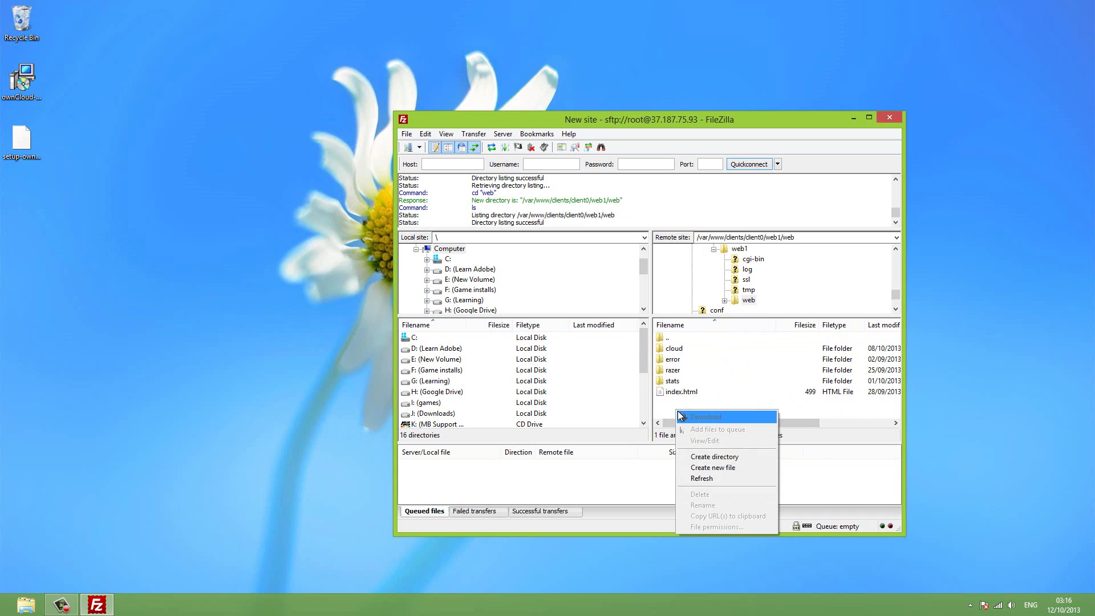
pyautogui.click(718, 457)
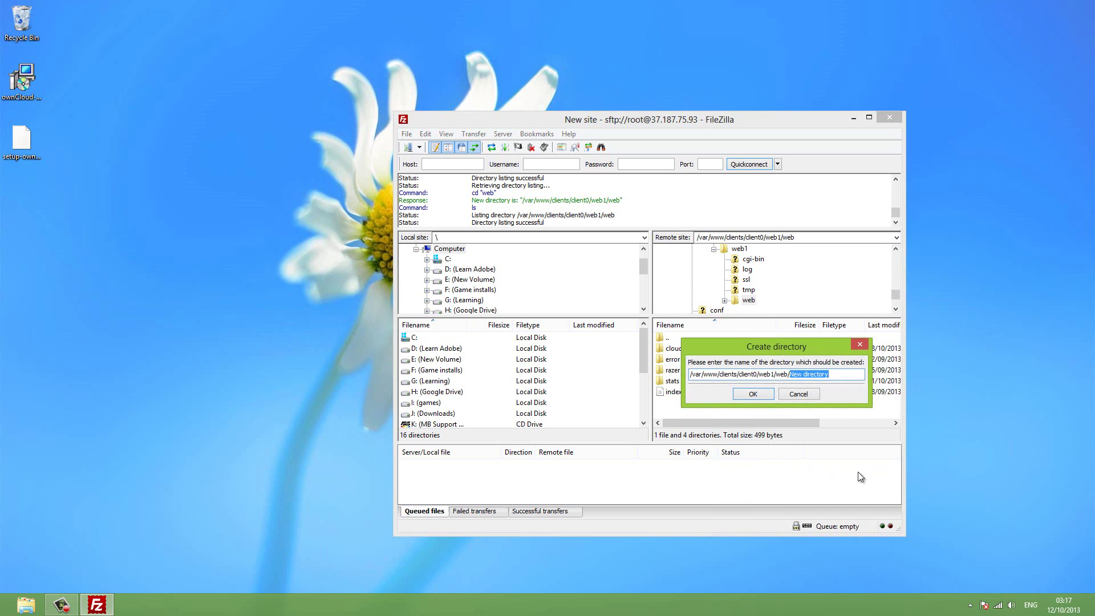
pyautogui.write('psg')
pyautogui.click(762, 393)
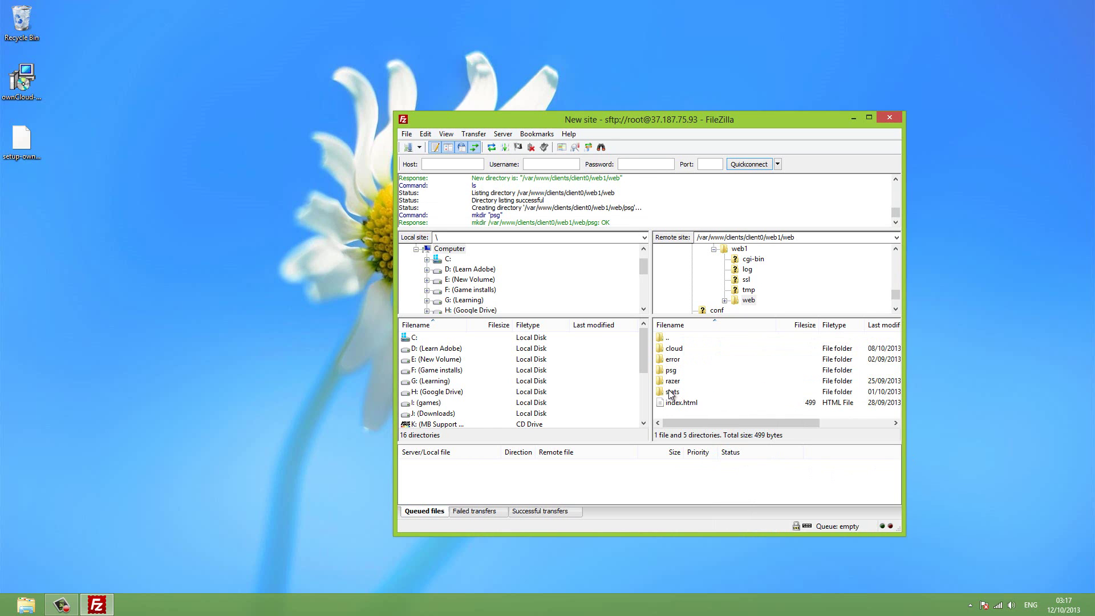
# Set the psg folder's file permissions to 777.
pyautogui.click(671, 371)
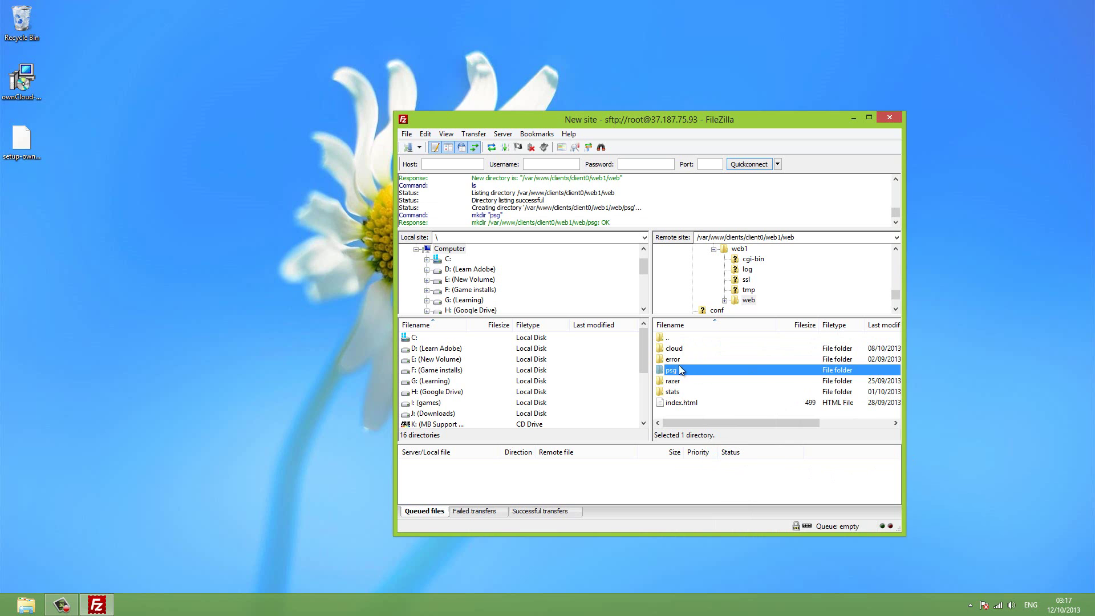
pyautogui.click(677, 392)
pyautogui.click(676, 374)
pyautogui.rightClick(676, 374)
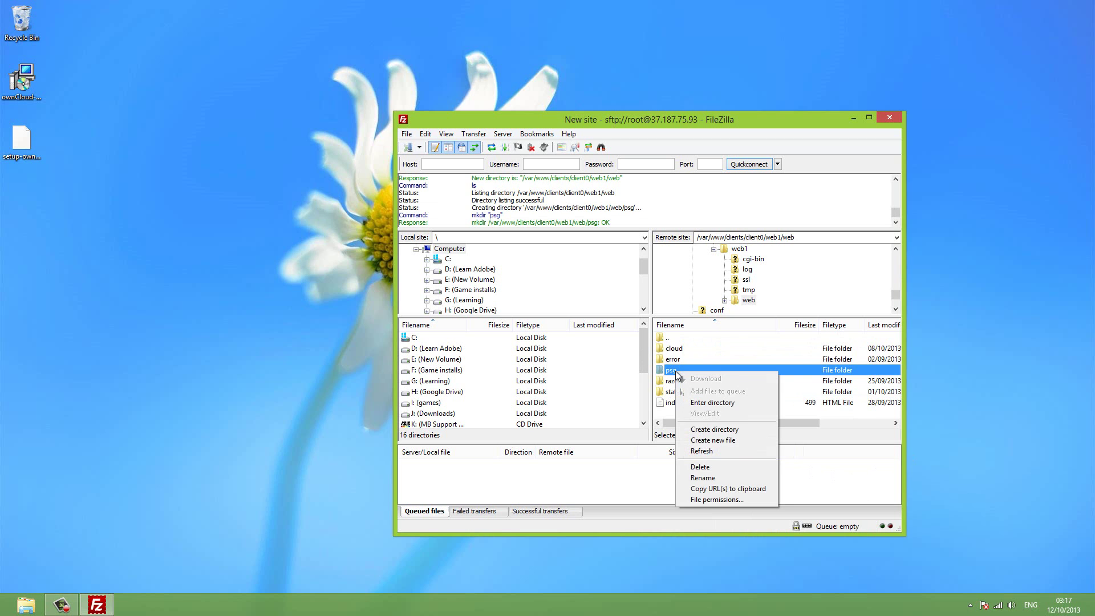
pyautogui.click(720, 499)
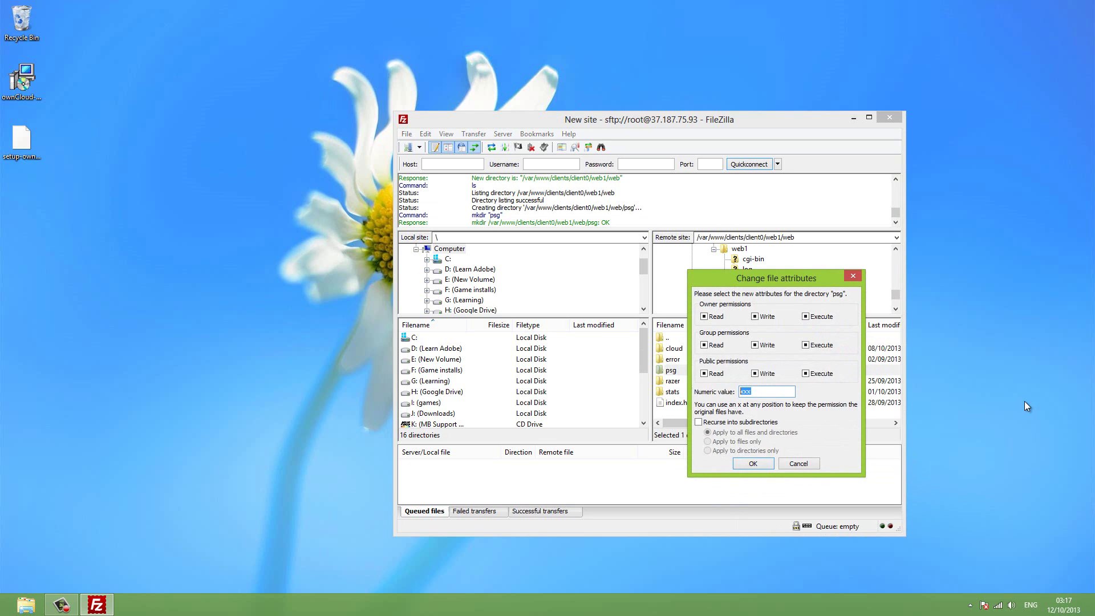
pyautogui.write('777')
pyautogui.click(752, 464)
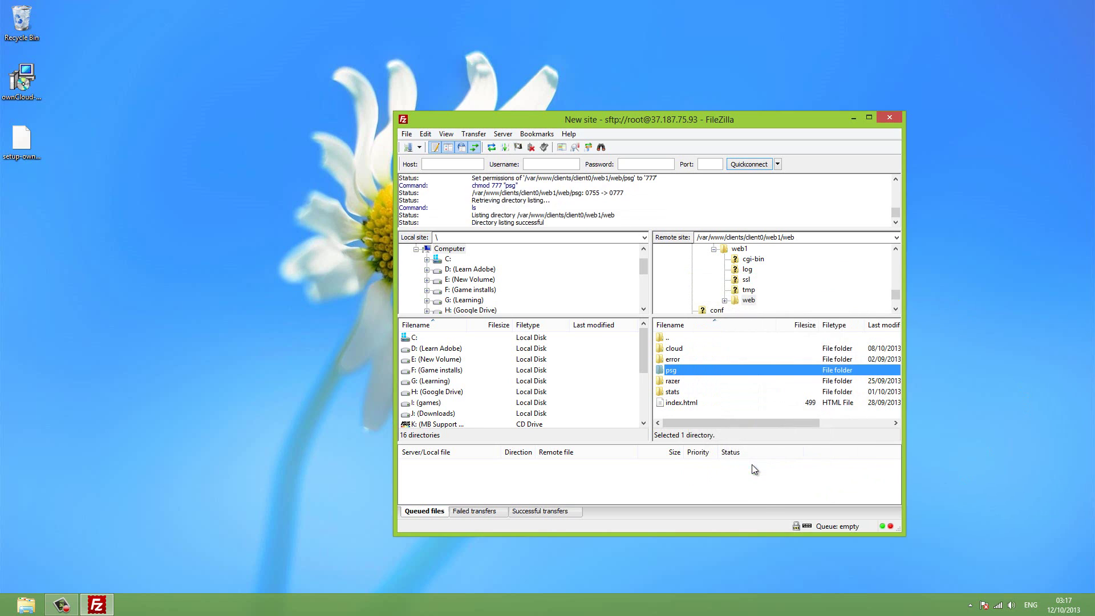
# Open the empty psg folder in FileZilla and load hooglecraft.com/psg in Chrome, getting 403 Forbidden.
pyautogui.doubleClick(694, 371)
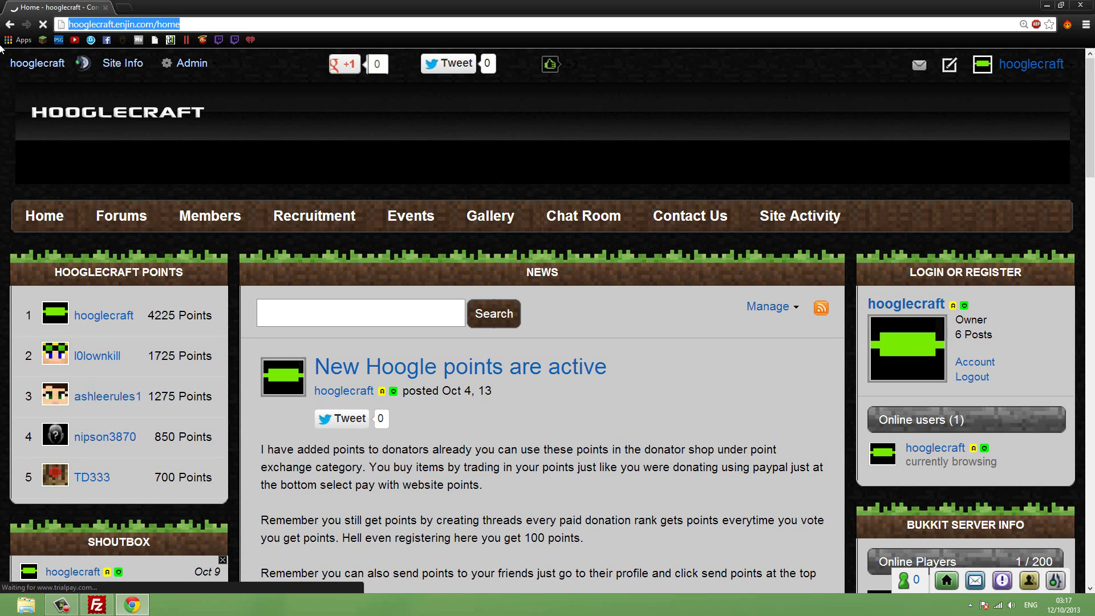
pyautogui.write('hooglecraft.com')
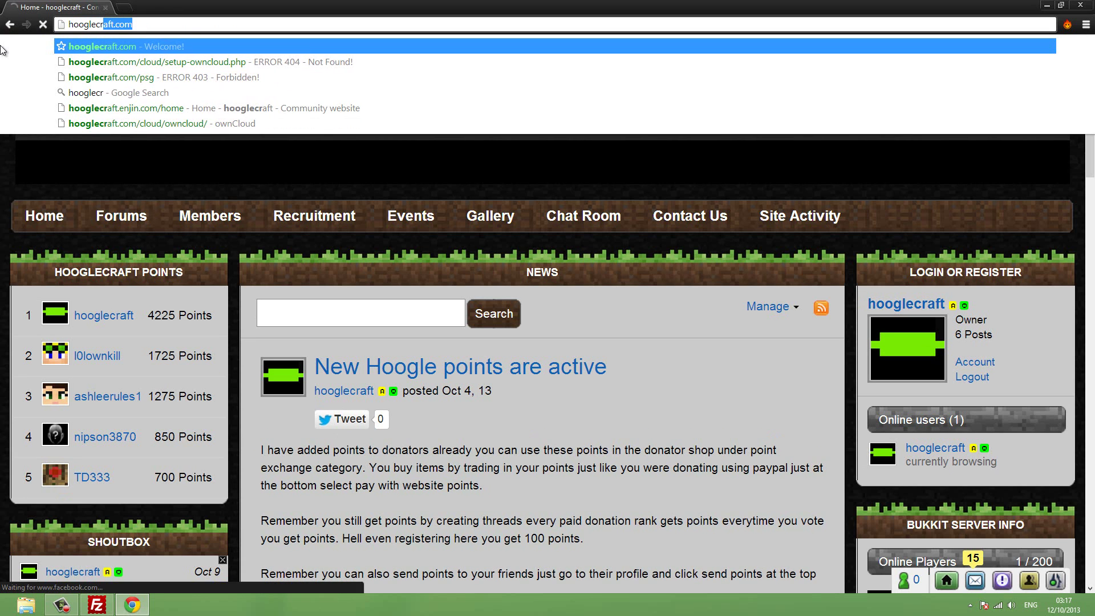
pyautogui.write('/psg')
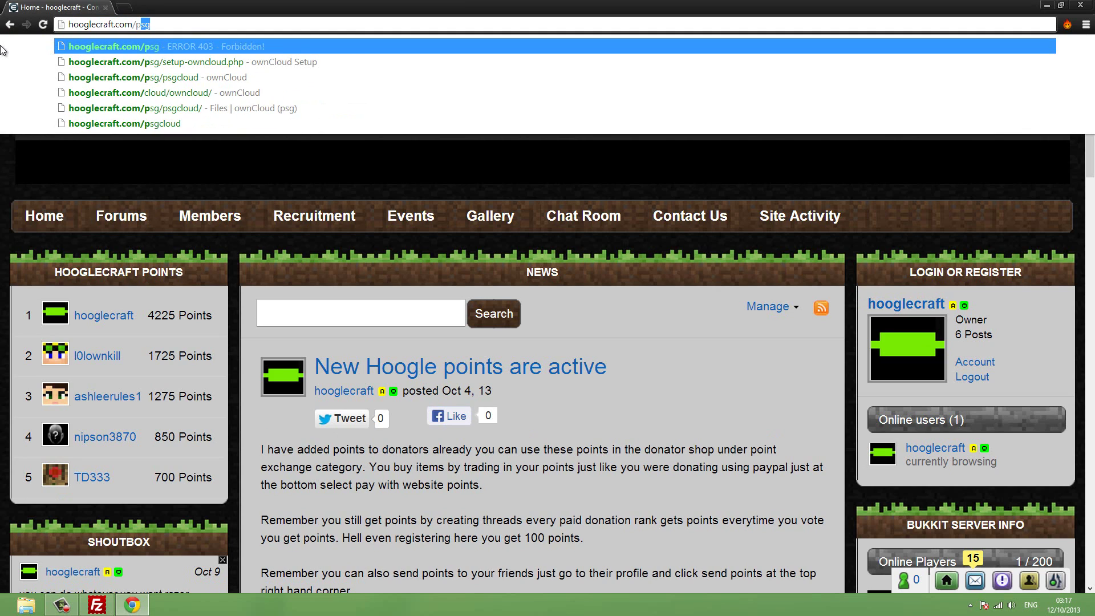
pyautogui.press('Return')
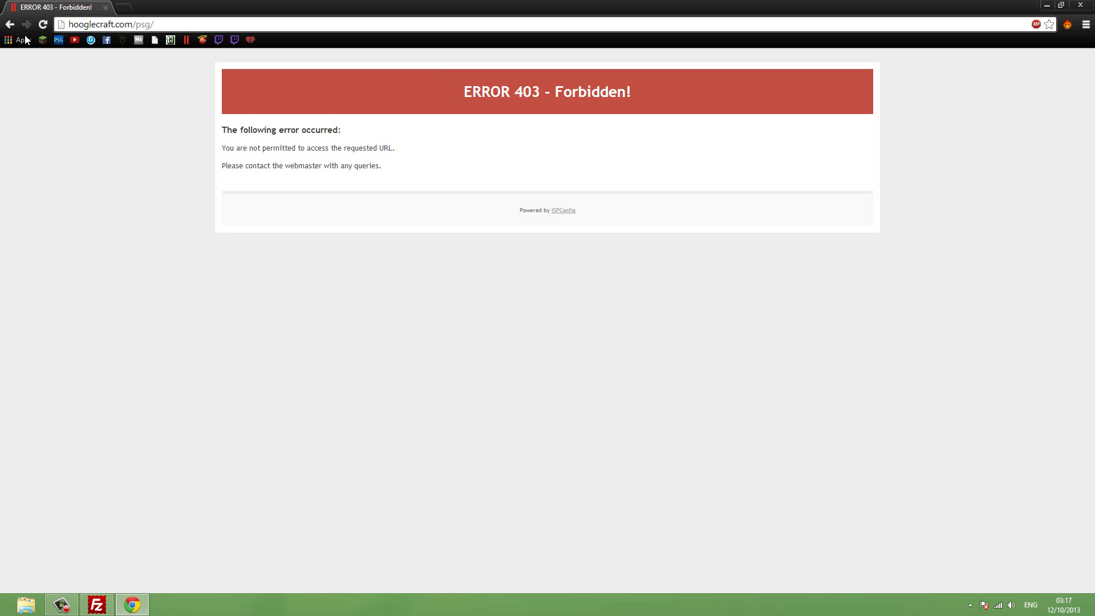
pyautogui.click(1045, 6)
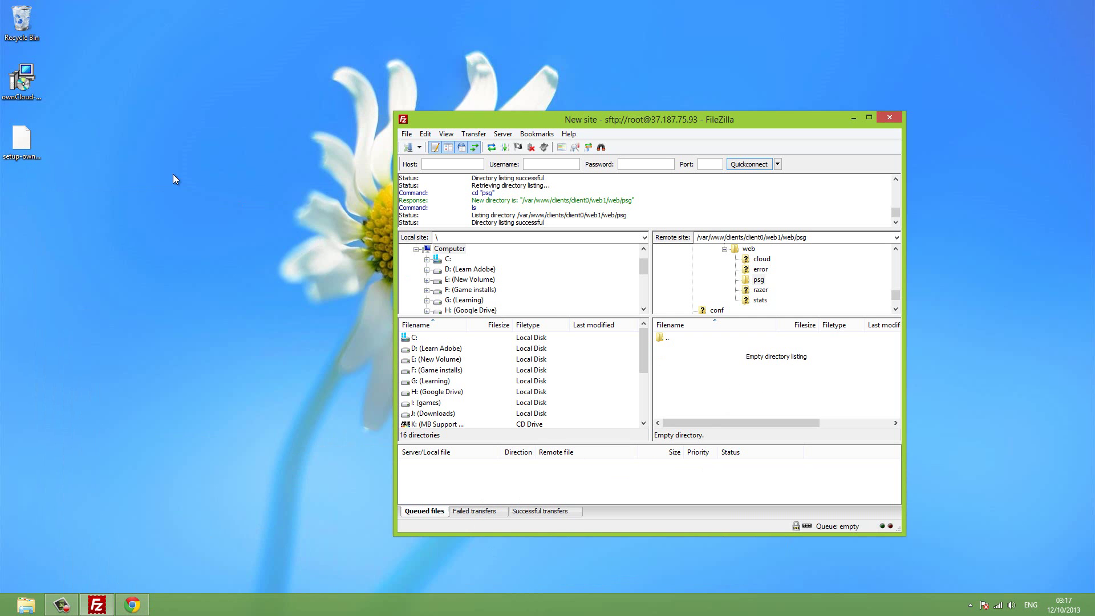
# Upload setup-owncloud.php into the server's psg folder and copy its file name.
pyautogui.click(23, 140)
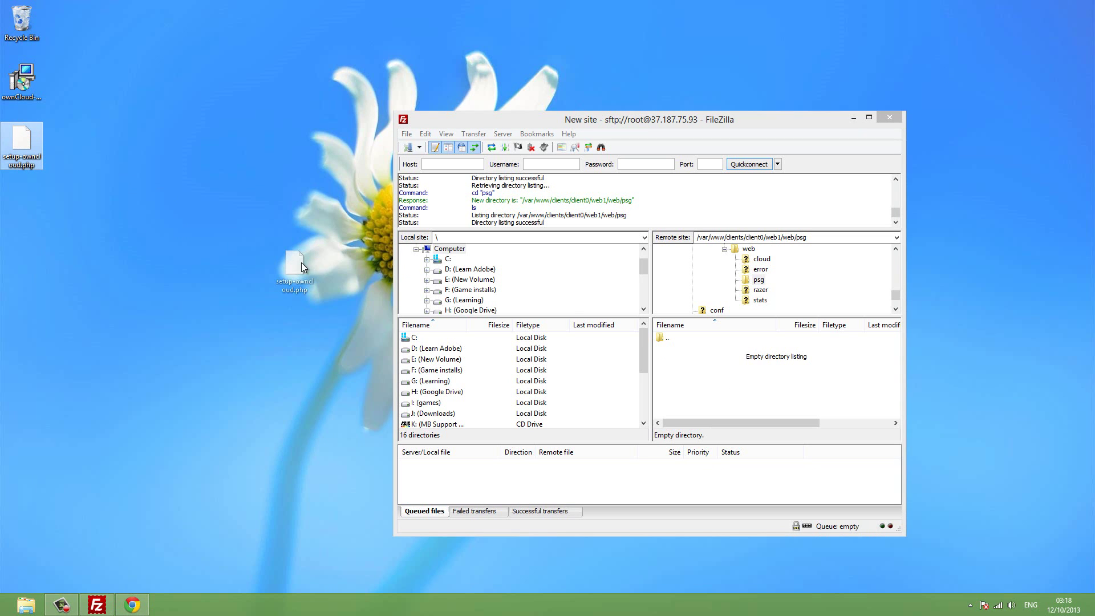
pyautogui.moveTo(302, 267); pyautogui.dragTo(693, 365)
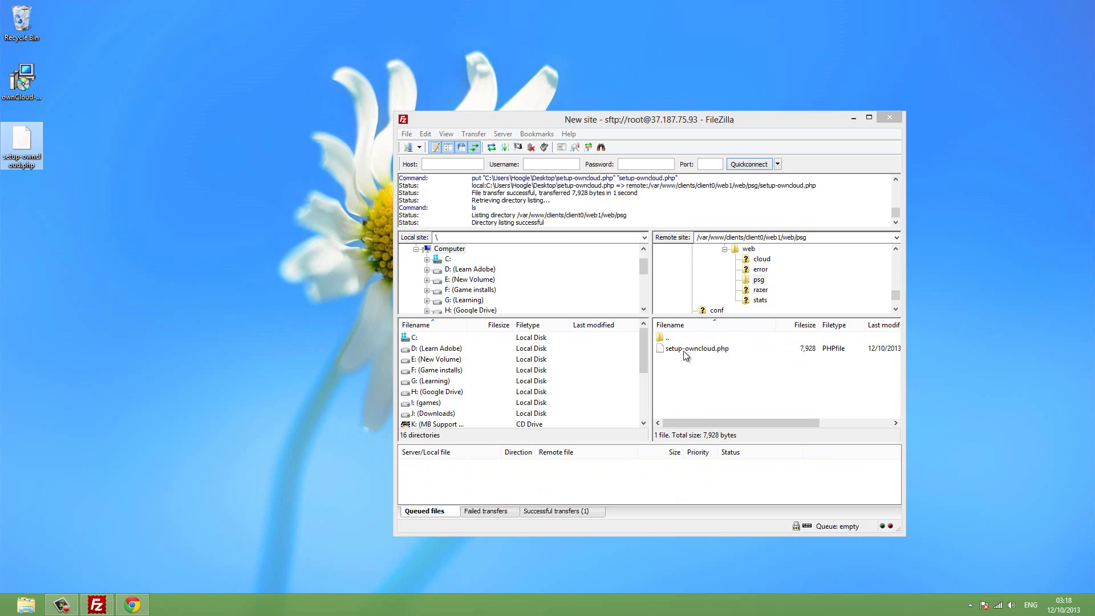
pyautogui.rightClick(685, 350)
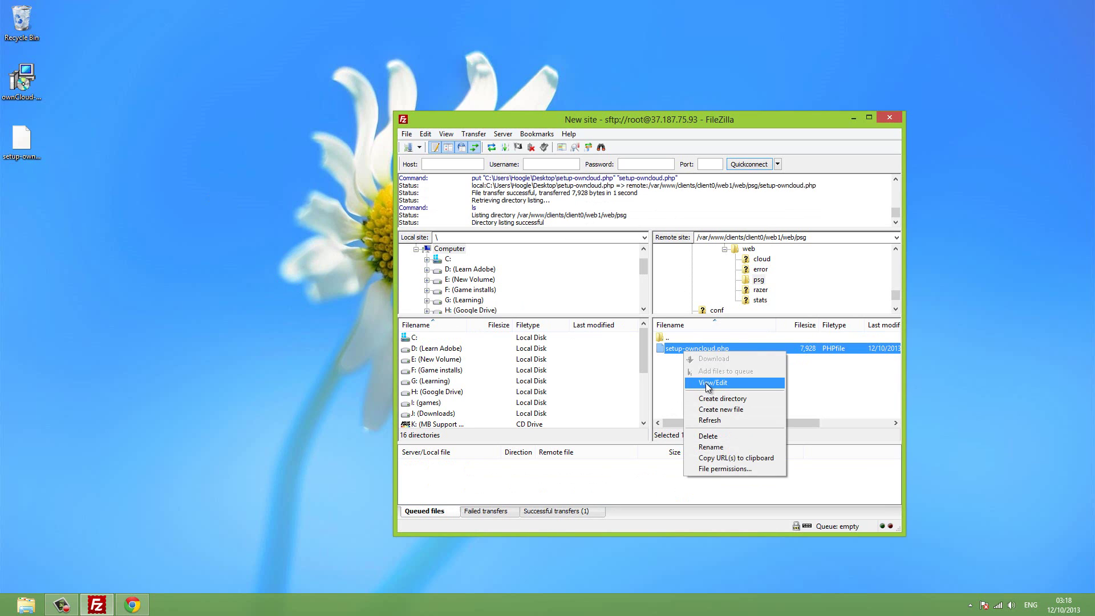
pyautogui.click(752, 443)
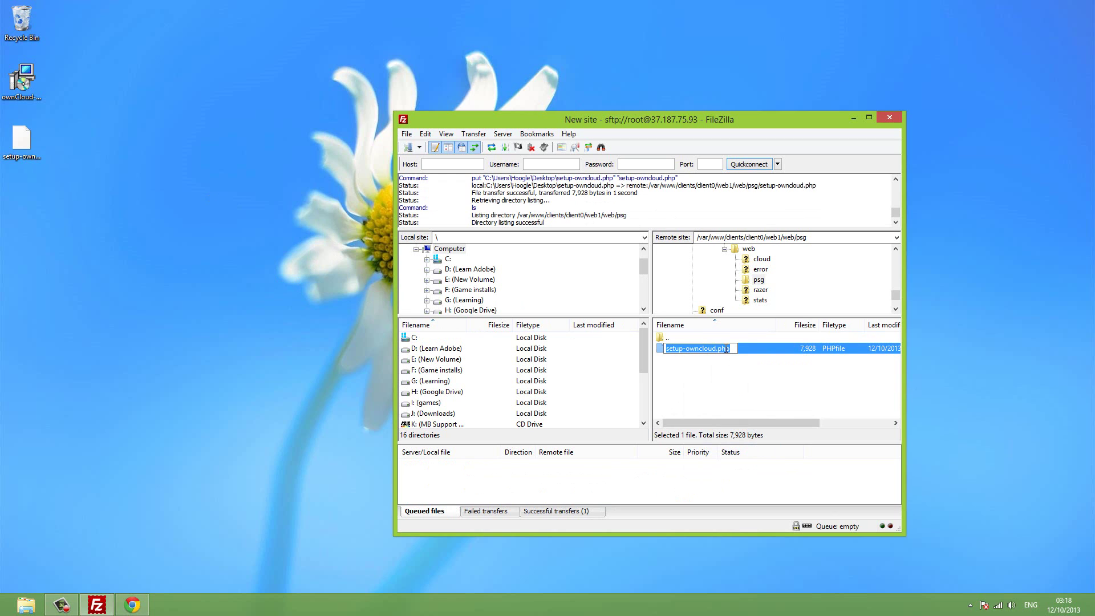
pyautogui.rightClick(678, 354)
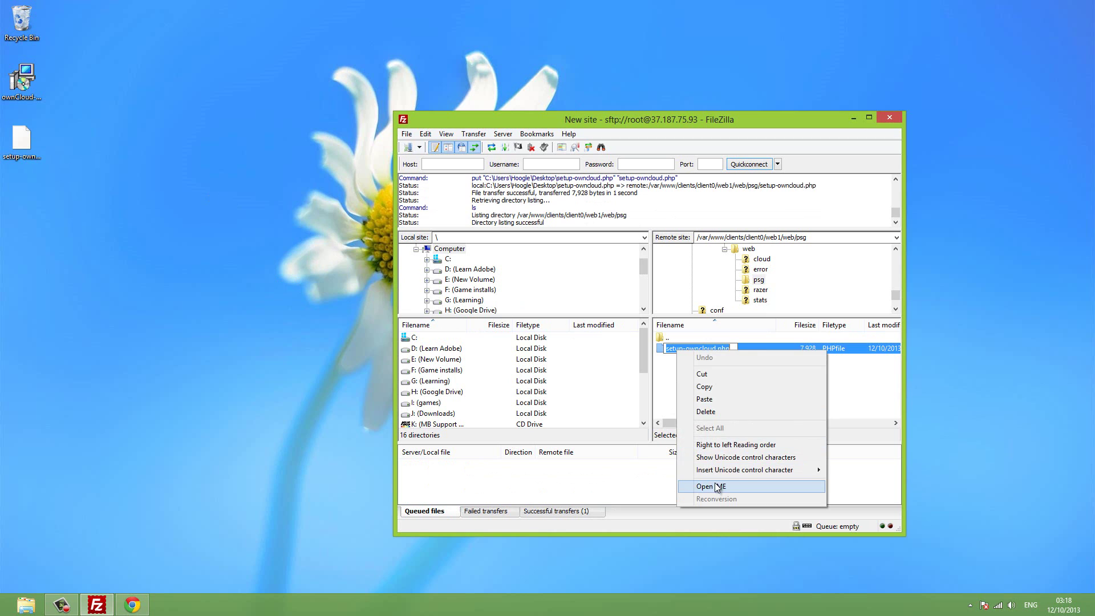
pyautogui.click(715, 387)
pyautogui.click(713, 387)
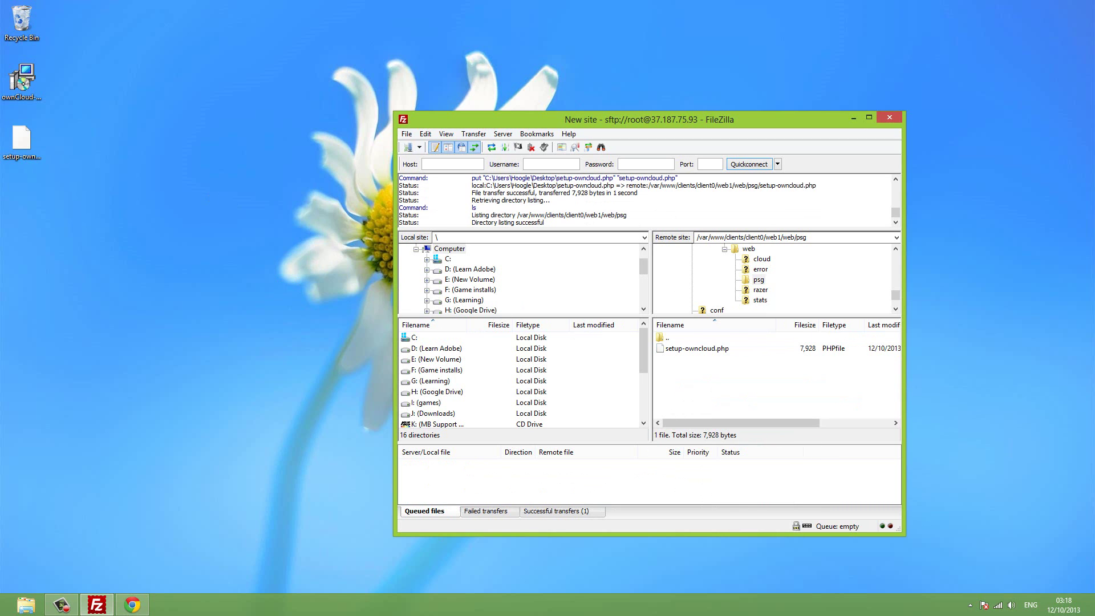
# Open hooglecraft.com/psg/setup-owncloud.php in Chrome.
pyautogui.click(132, 605)
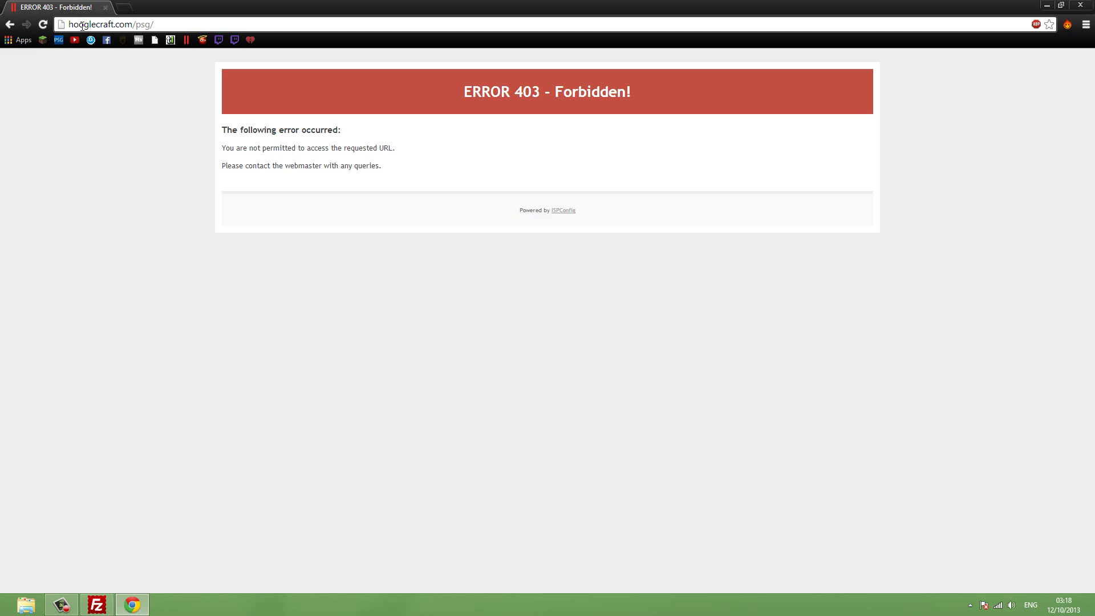
pyautogui.click(162, 23)
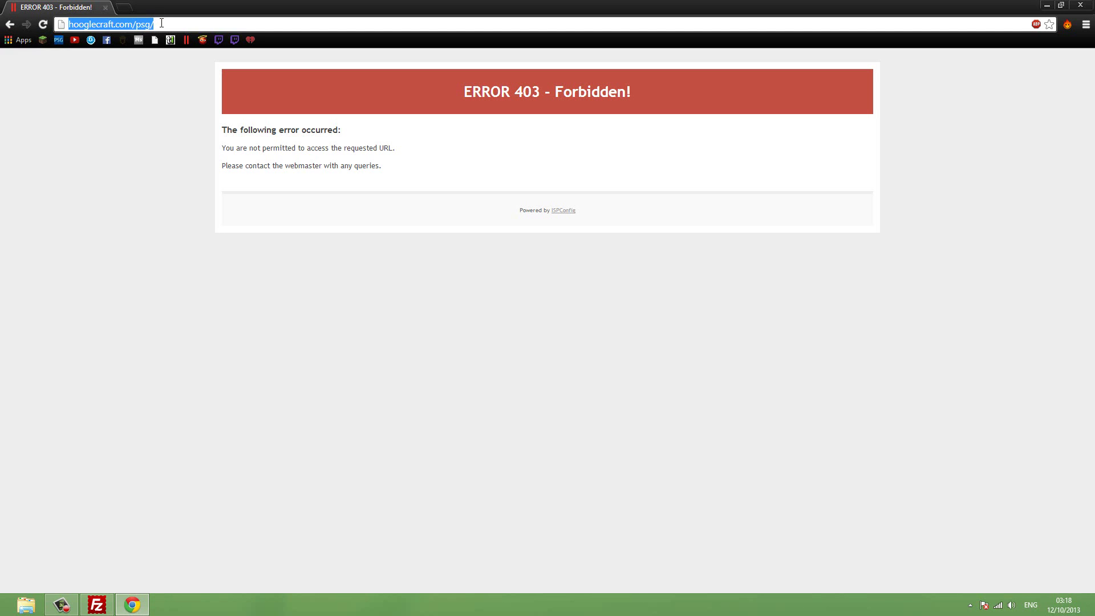
pyautogui.click(161, 24)
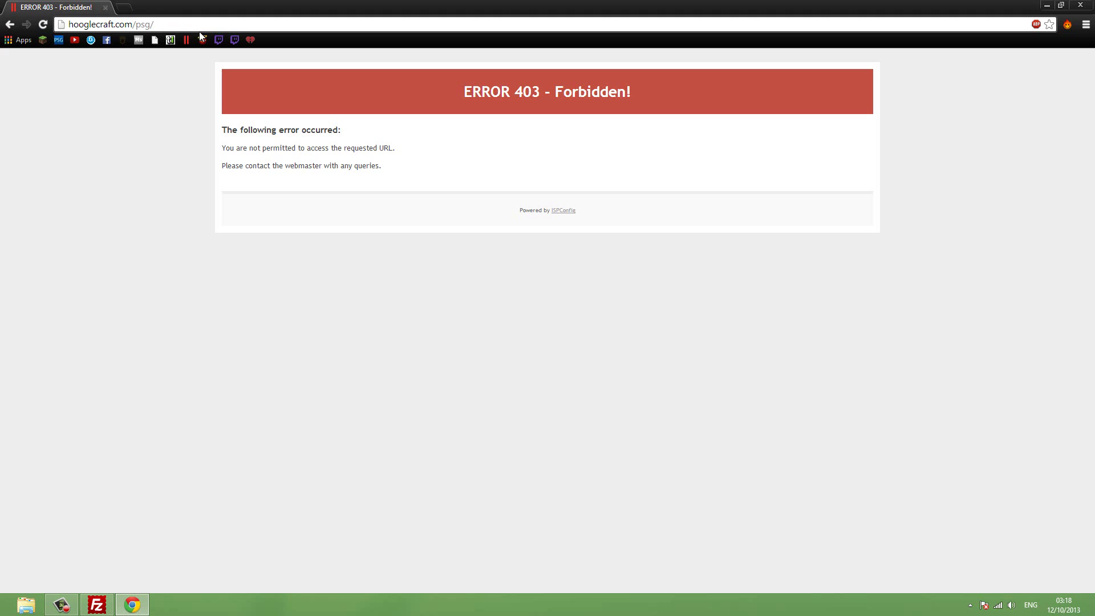
pyautogui.write('setup-owncloud.php')
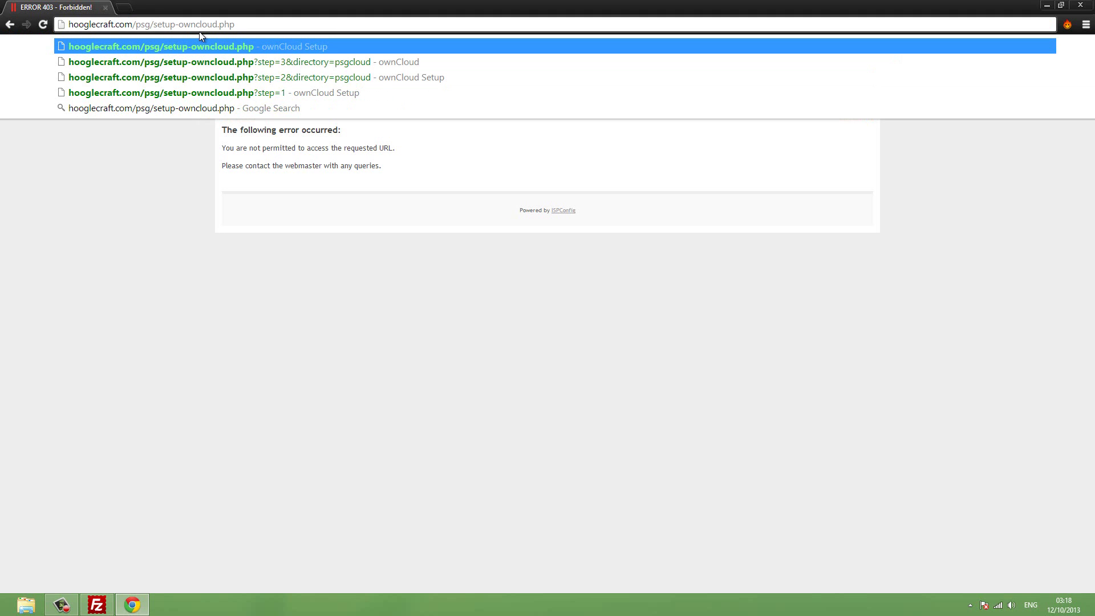
pyautogui.press('Return')
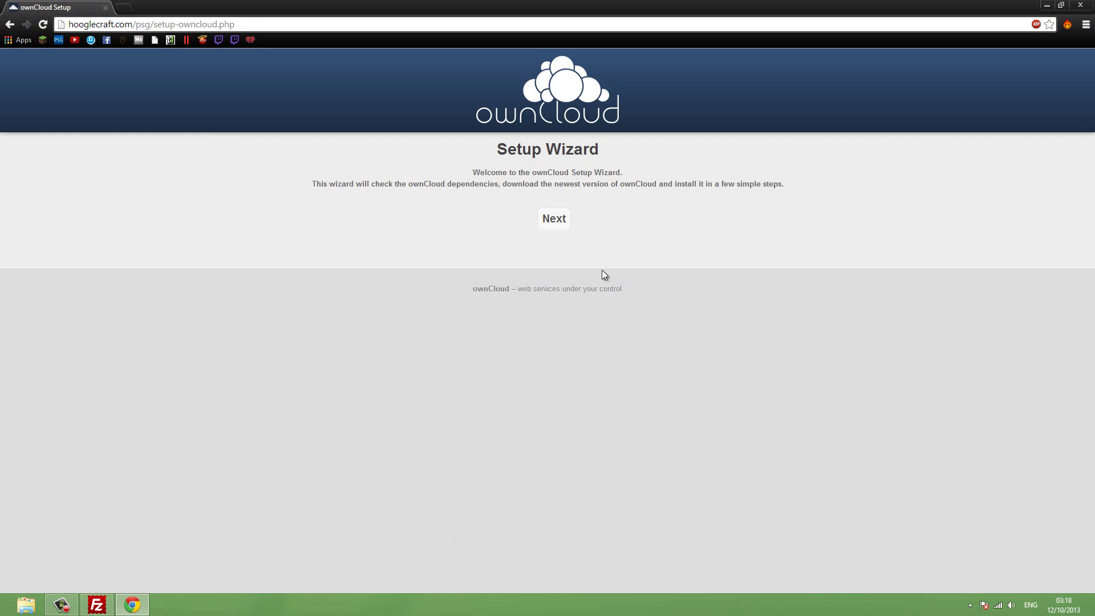
# Pass the dependency check and install ownCloud into the 'cloud' subdirectory.
pyautogui.click(562, 224)
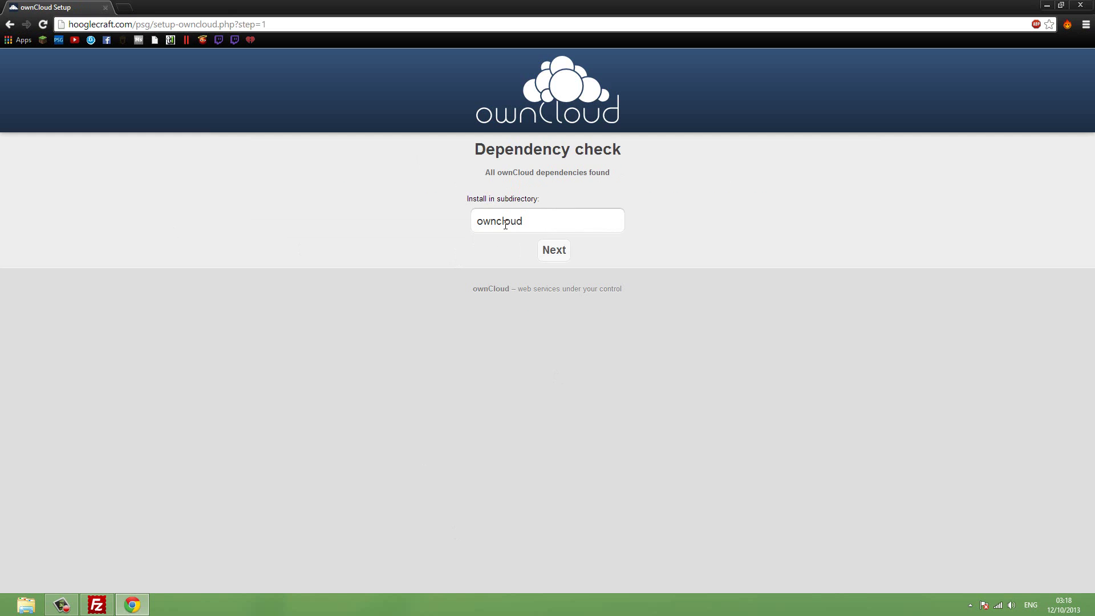
pyautogui.moveTo(525, 223); pyautogui.dragTo(372, 217)
pyautogui.write('cl')
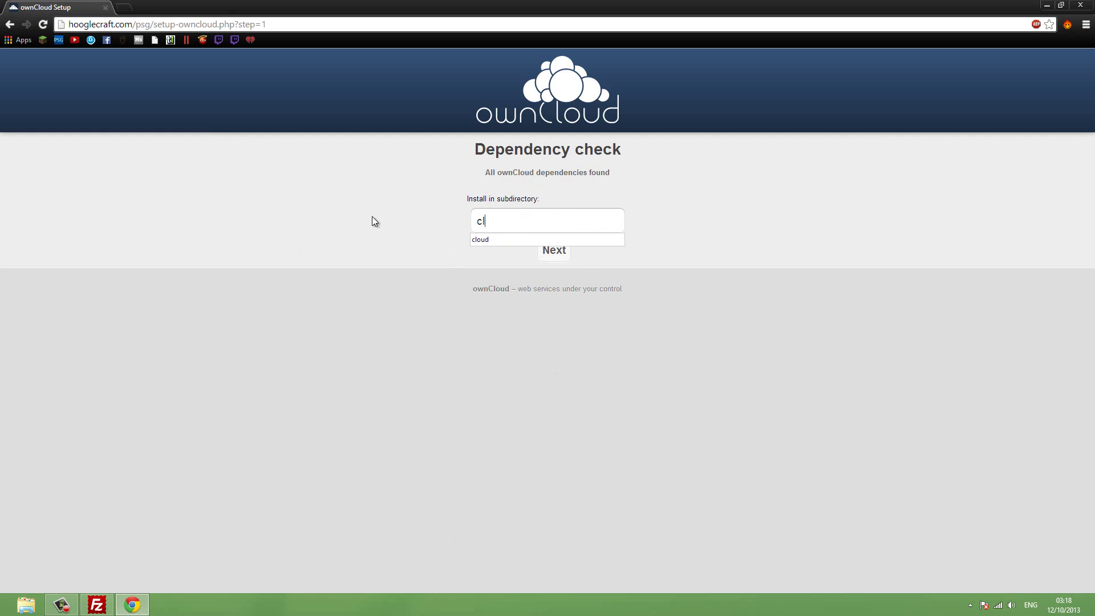
pyautogui.write('oud')
pyautogui.click(566, 253)
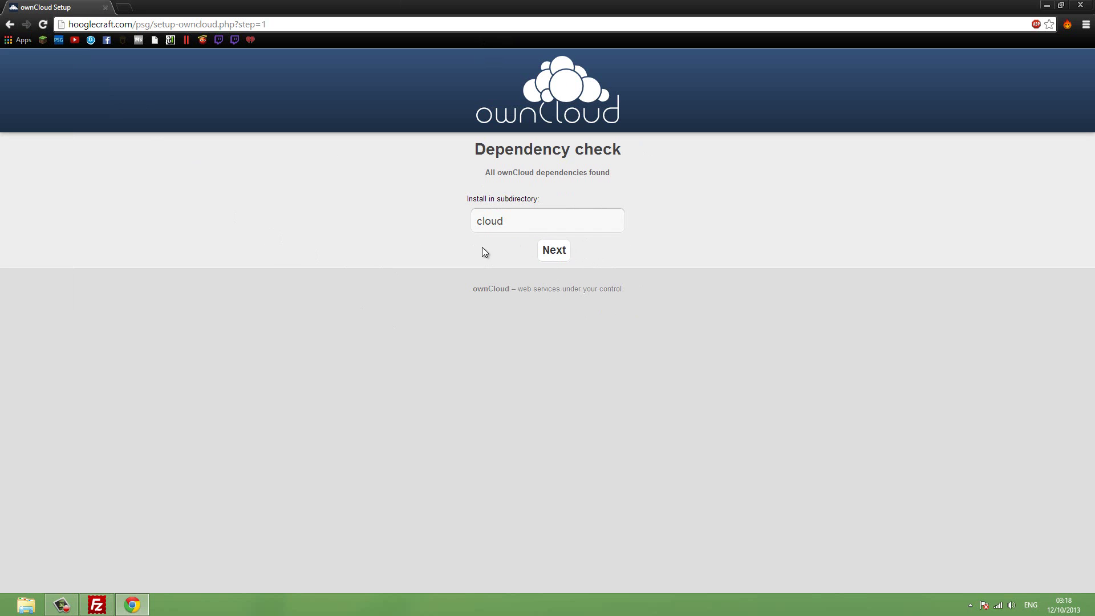
pyautogui.click(555, 251)
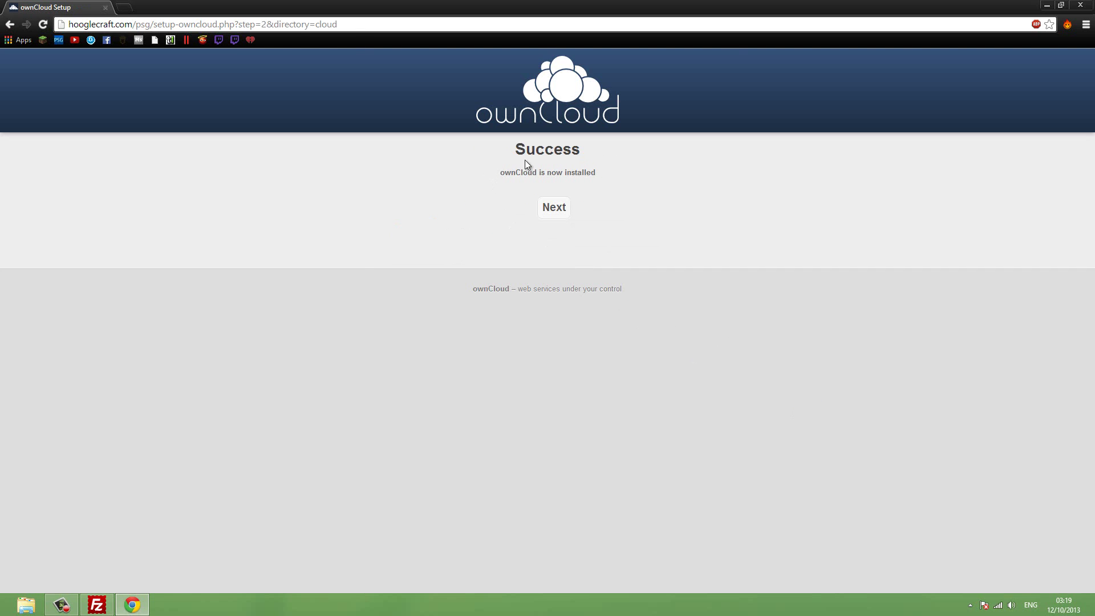
# Create the admin account with username 'admin' and a password, then dismiss the Welcome message.
pyautogui.click(548, 208)
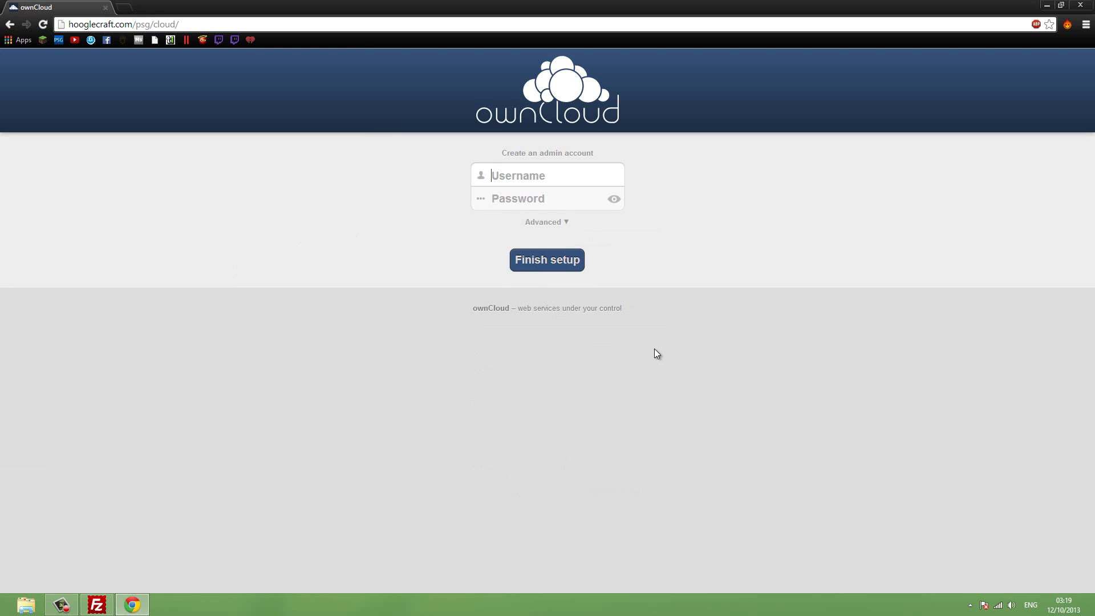
pyautogui.write('admin')
pyautogui.press('Tab')
pyautogui.write('admin')
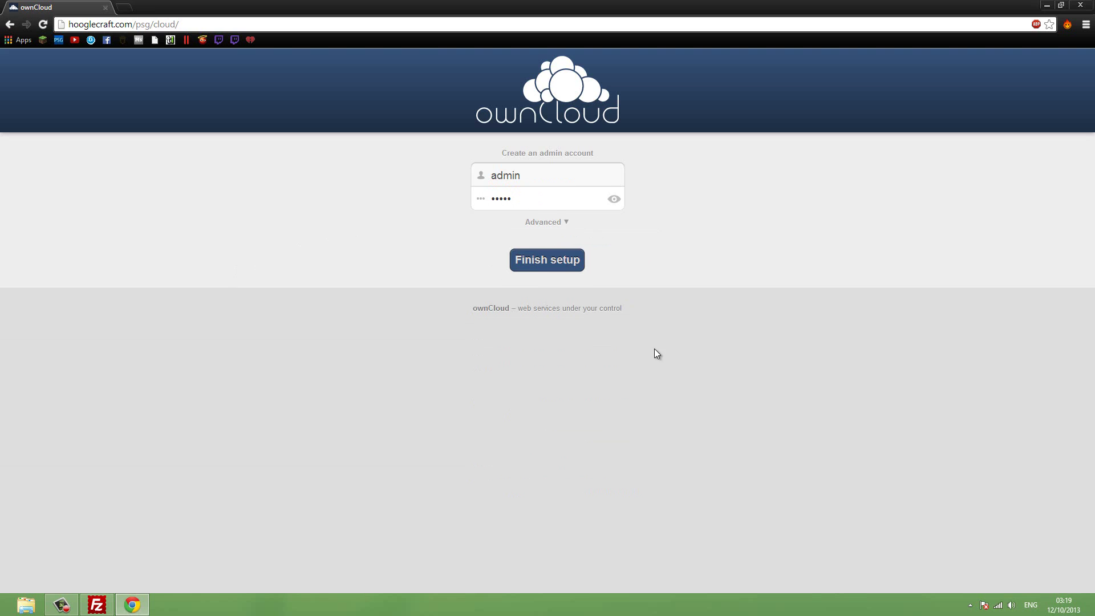
pyautogui.click(557, 264)
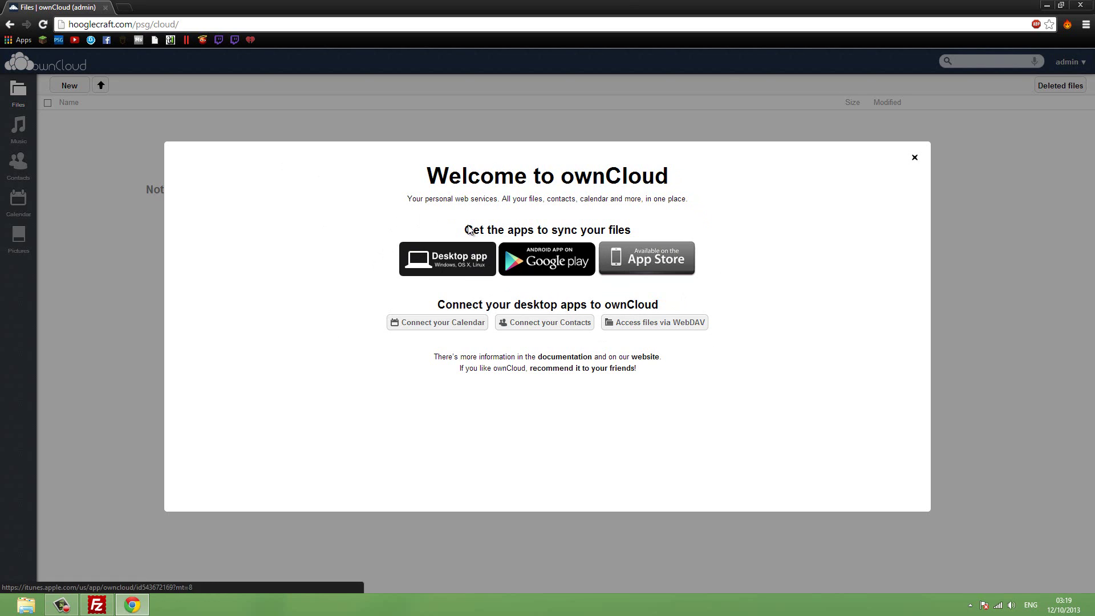
pyautogui.click(915, 157)
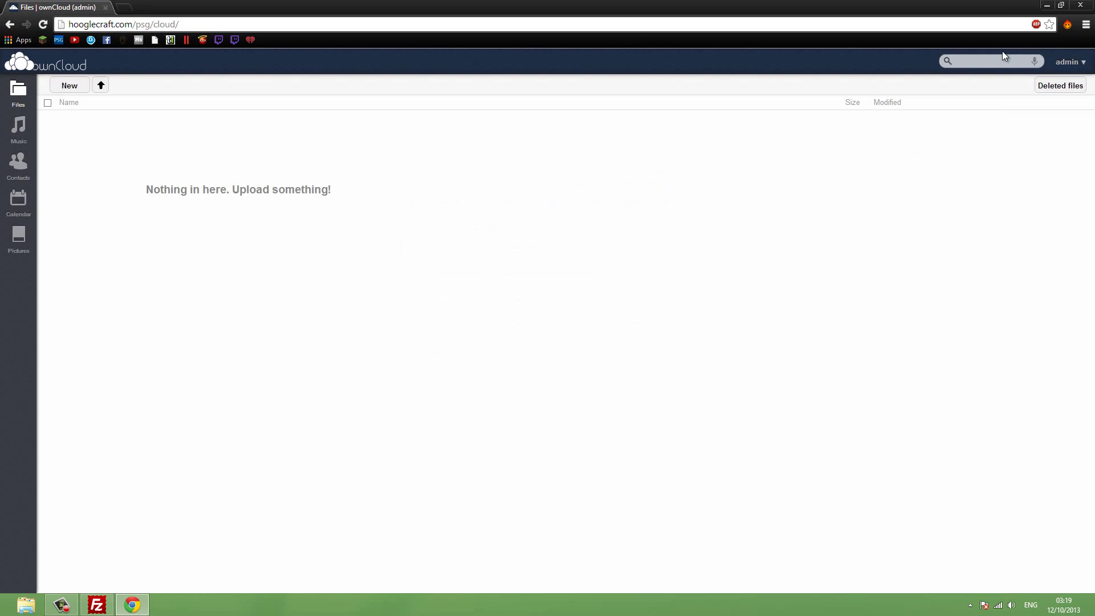
# Install the ownCloud desktop client with default components and location, running it at finish.
pyautogui.click(1045, 7)
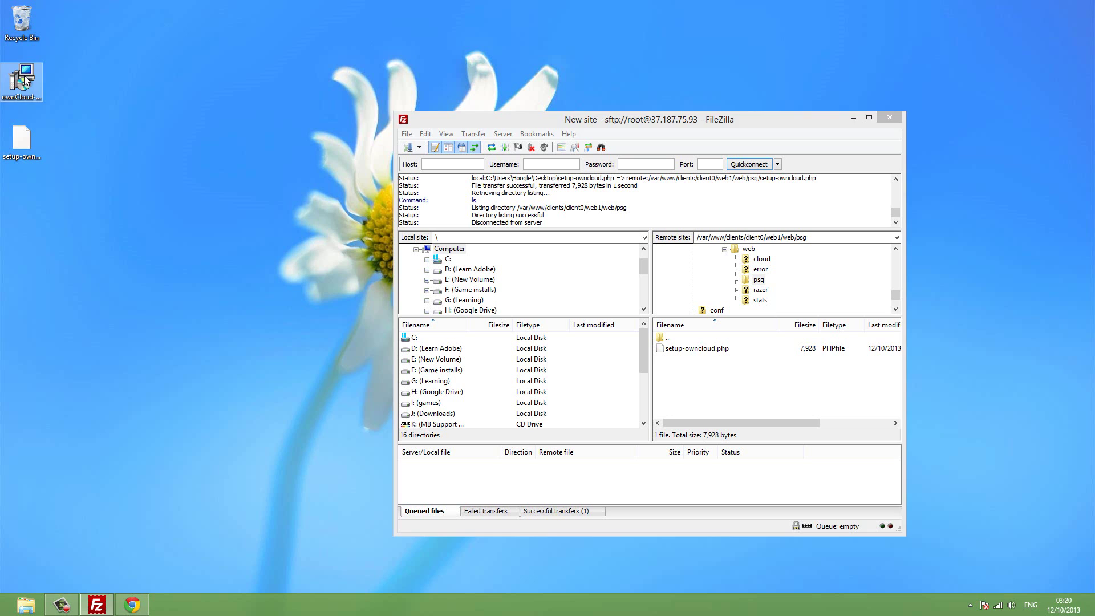
pyautogui.doubleClick(24, 78)
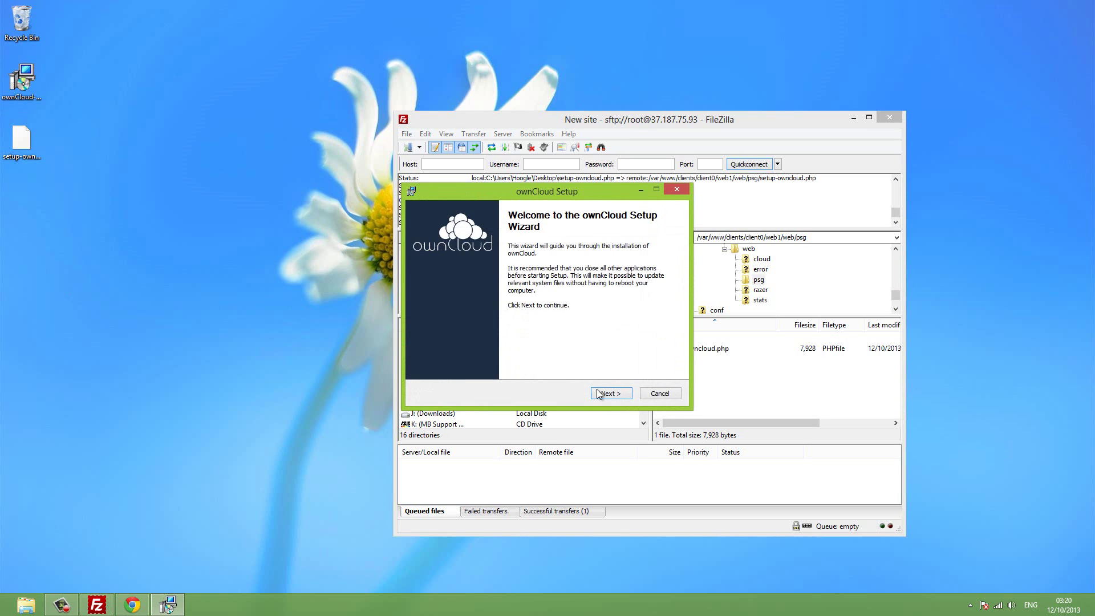
pyautogui.click(625, 394)
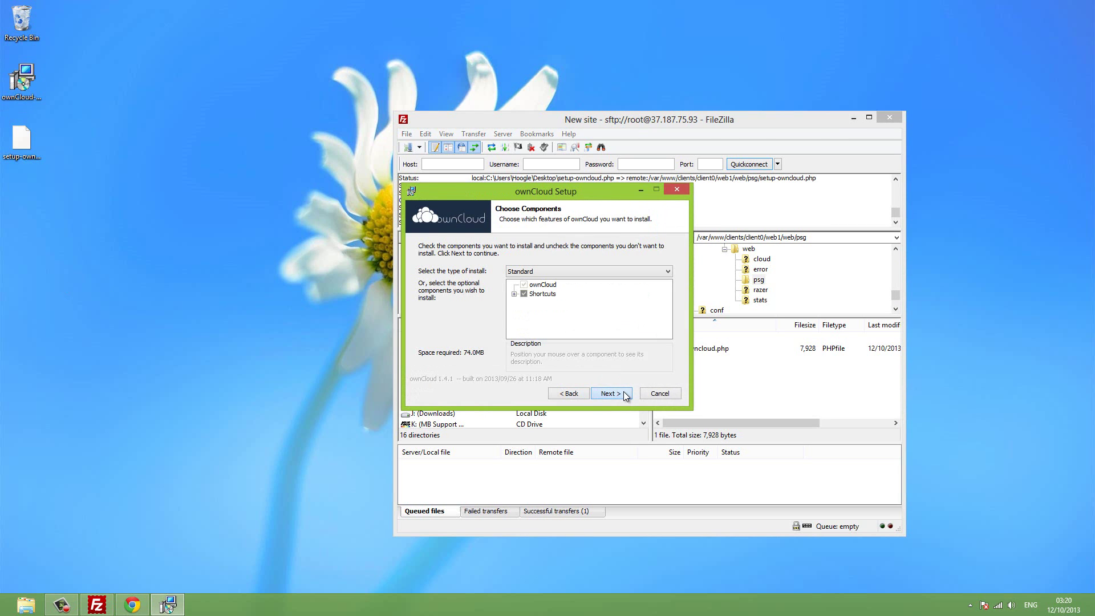
pyautogui.click(624, 393)
pyautogui.click(624, 393)
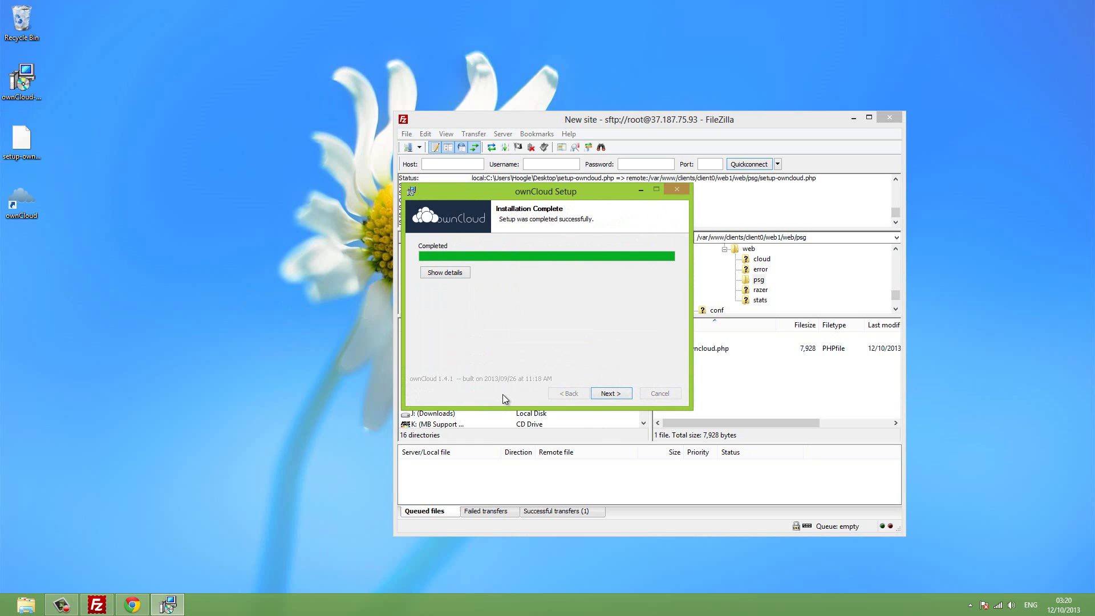
pyautogui.click(607, 394)
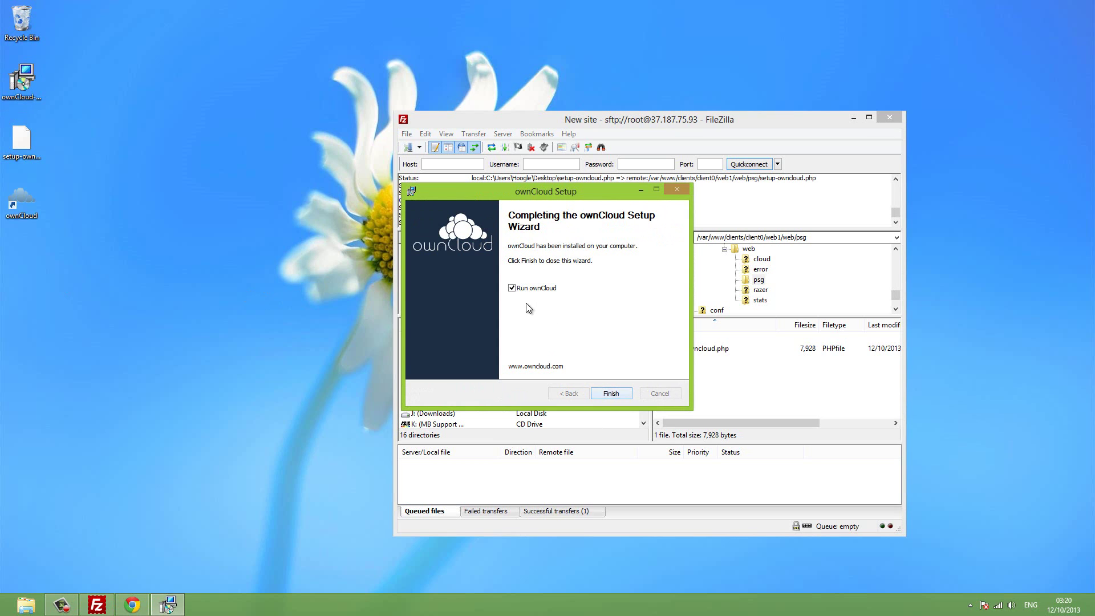
pyautogui.click(618, 393)
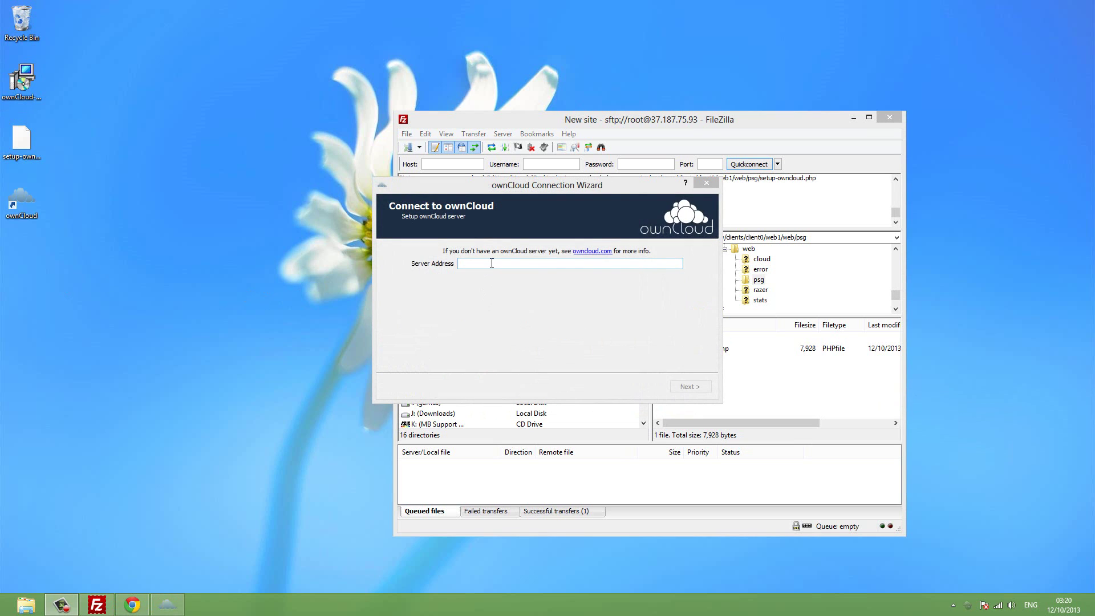
# Copy the psg/cloud ownCloud address from Chrome into the wizard's Server Address field and continue.
pyautogui.click(133, 605)
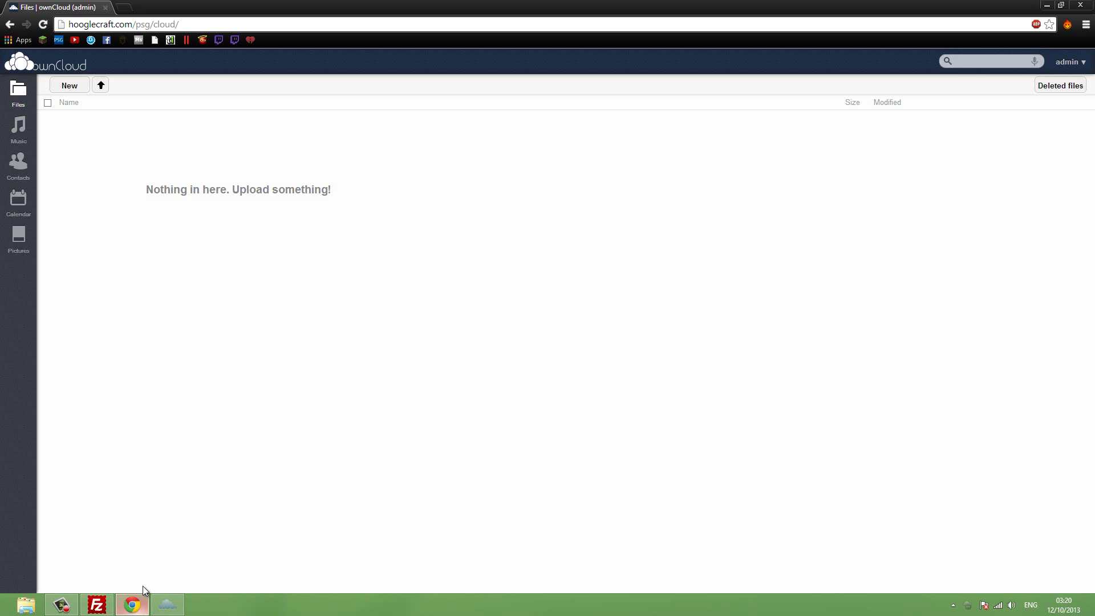
pyautogui.click(128, 25)
pyautogui.rightClick(129, 25)
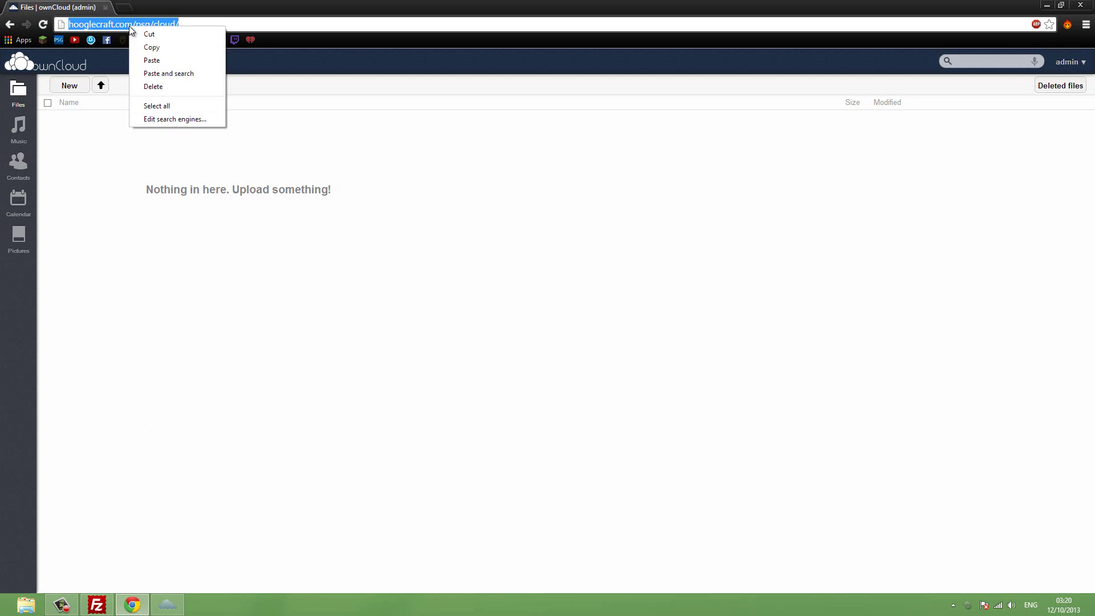
pyautogui.click(151, 48)
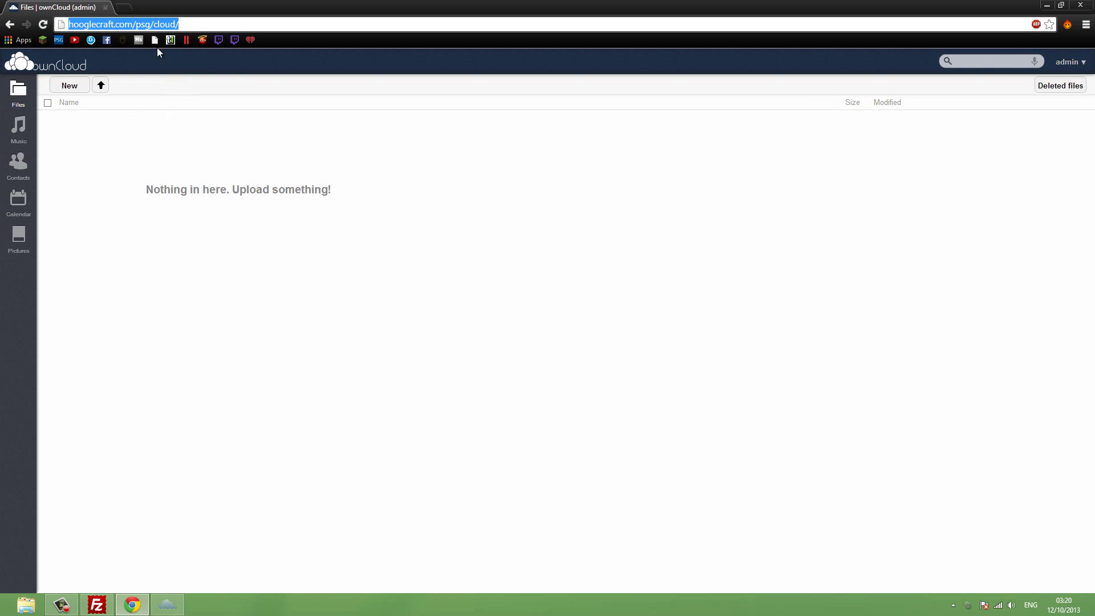
pyautogui.click(1048, 5)
pyautogui.rightClick(579, 265)
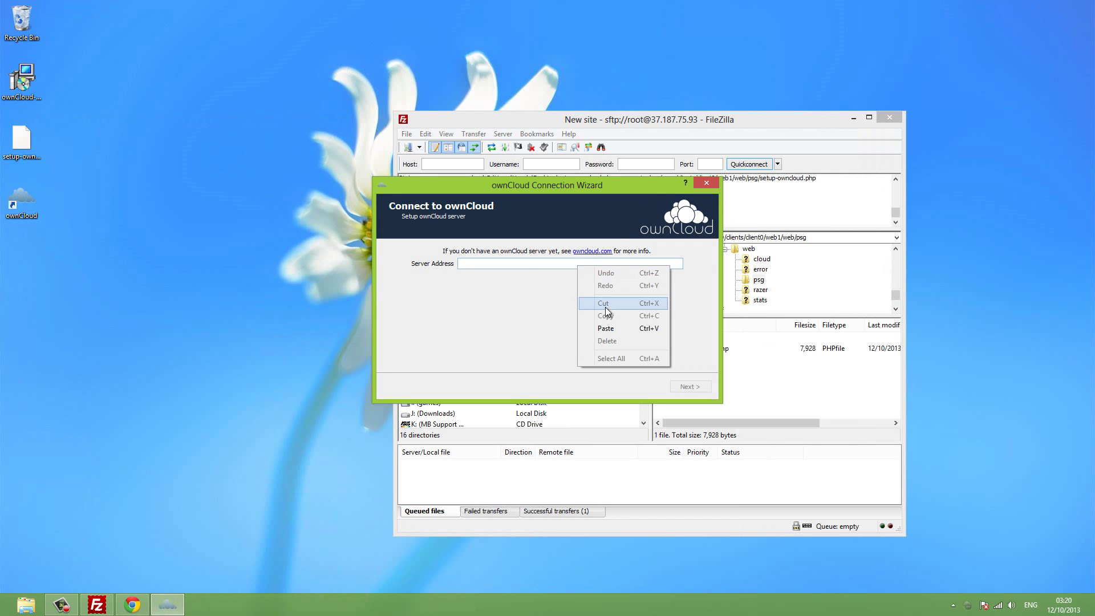
pyautogui.click(608, 328)
pyautogui.click(689, 386)
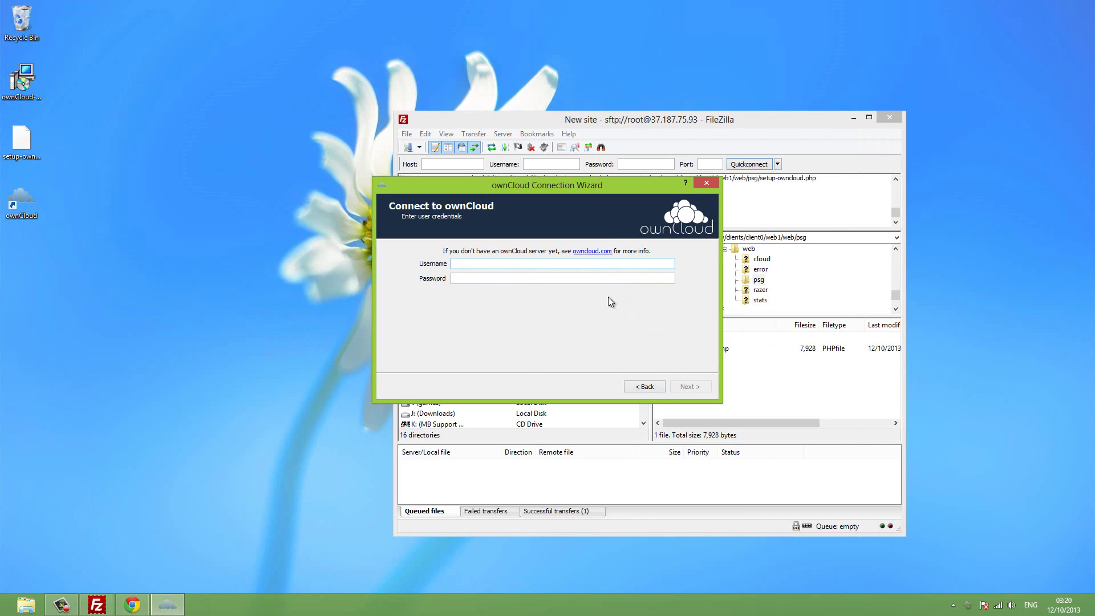
# Enter the admin username and its password and submit the login.
pyautogui.write('admin')
pyautogui.click(584, 278)
pyautogui.write('admin')
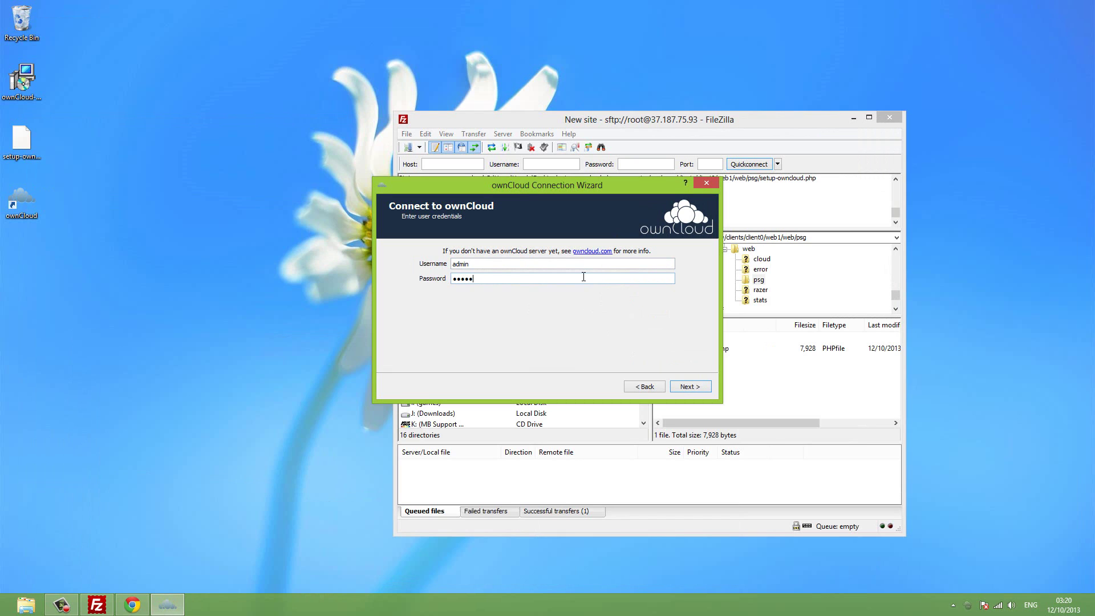
pyautogui.click(684, 388)
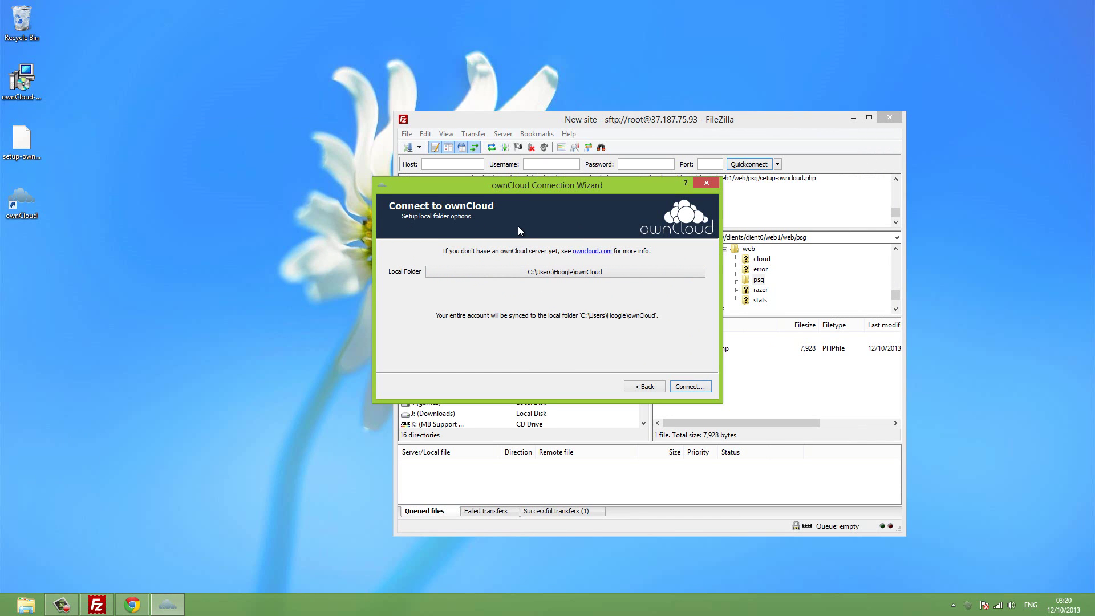
# Create a new folder named 'psg cloud' on the Desktop.
pyautogui.rightClick(73, 322)
pyautogui.moveTo(120, 428)
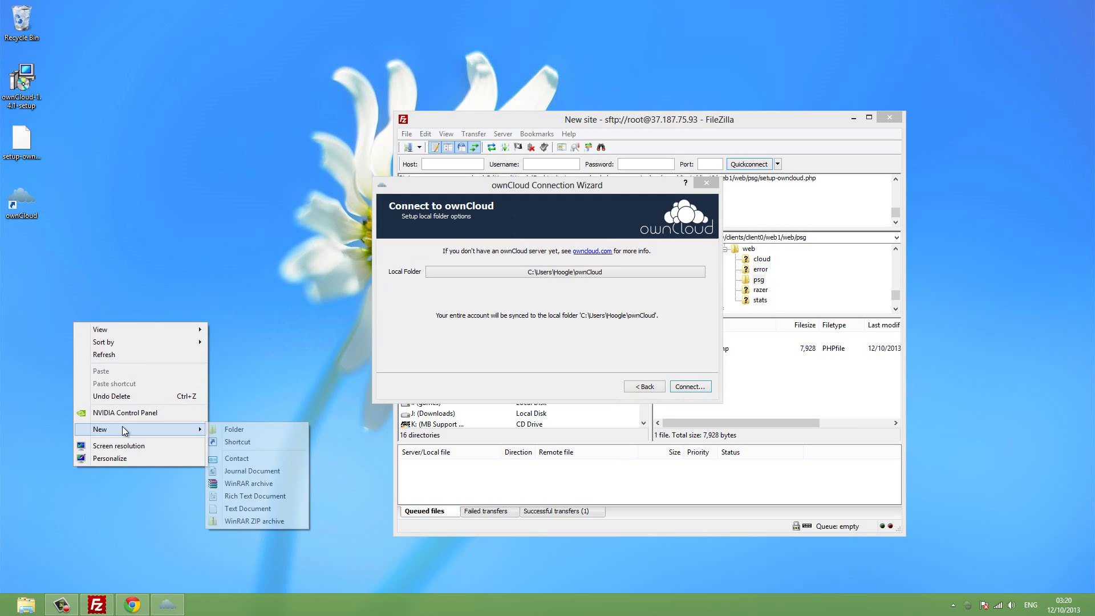
pyautogui.click(242, 432)
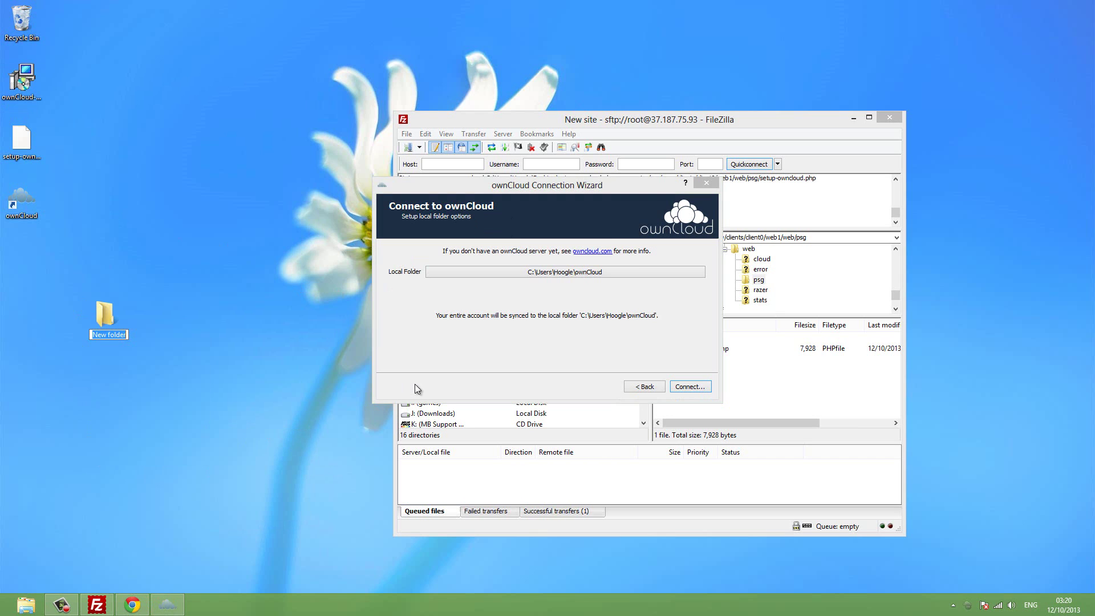
pyautogui.write('psg cloud')
pyautogui.press('Return')
pyautogui.moveTo(103, 314); pyautogui.dragTo(57, 258)
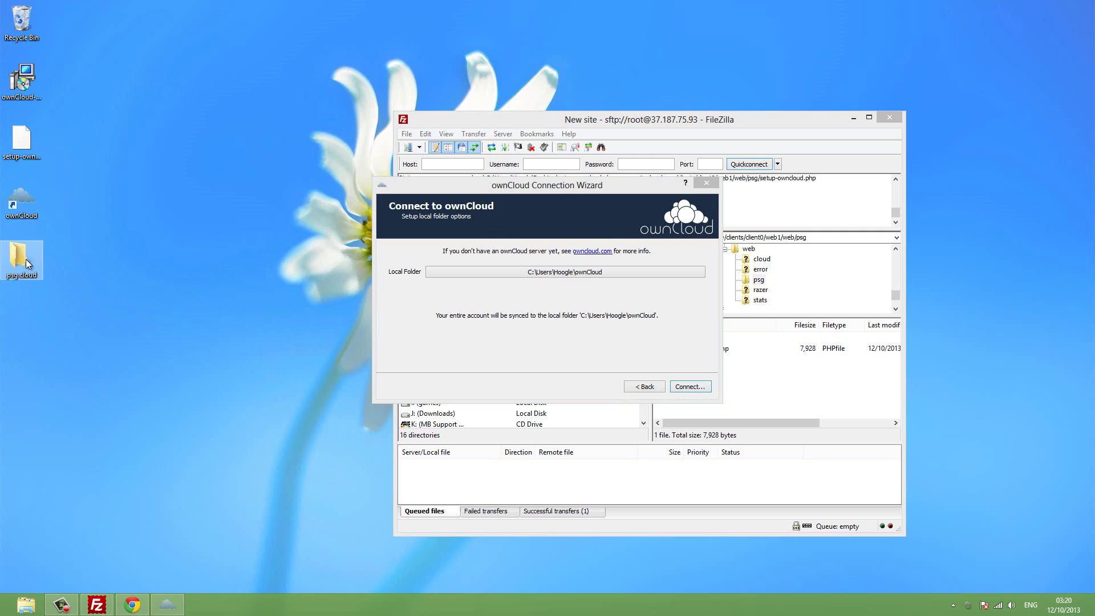
pyautogui.click(732, 341)
# Choose Desktop\psg cloud as the local sync folder and connect to start syncing.
pyautogui.click(593, 273)
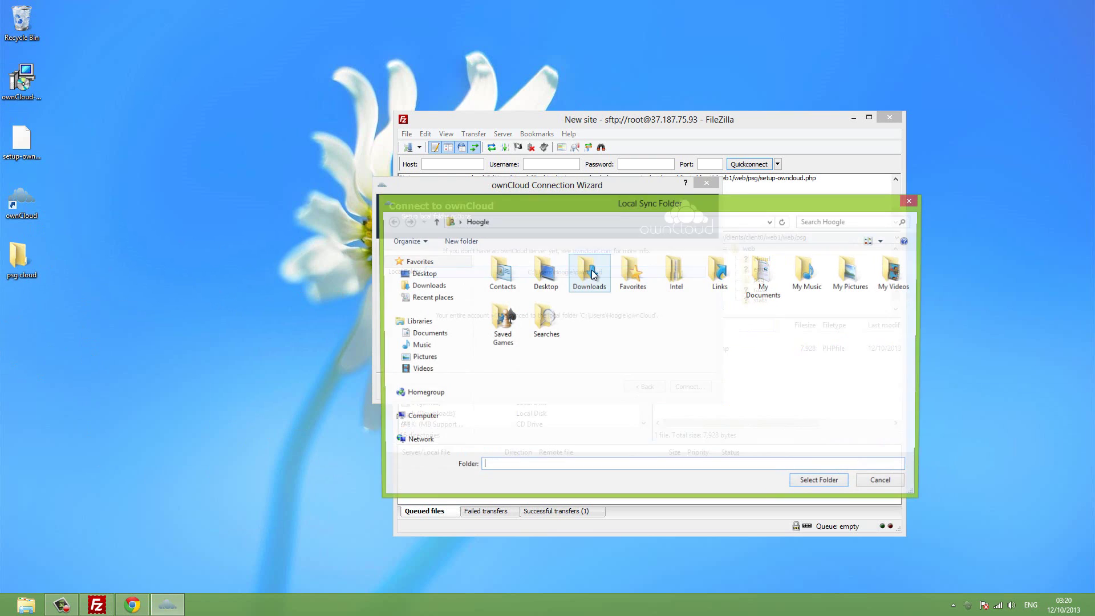
pyautogui.doubleClick(537, 273)
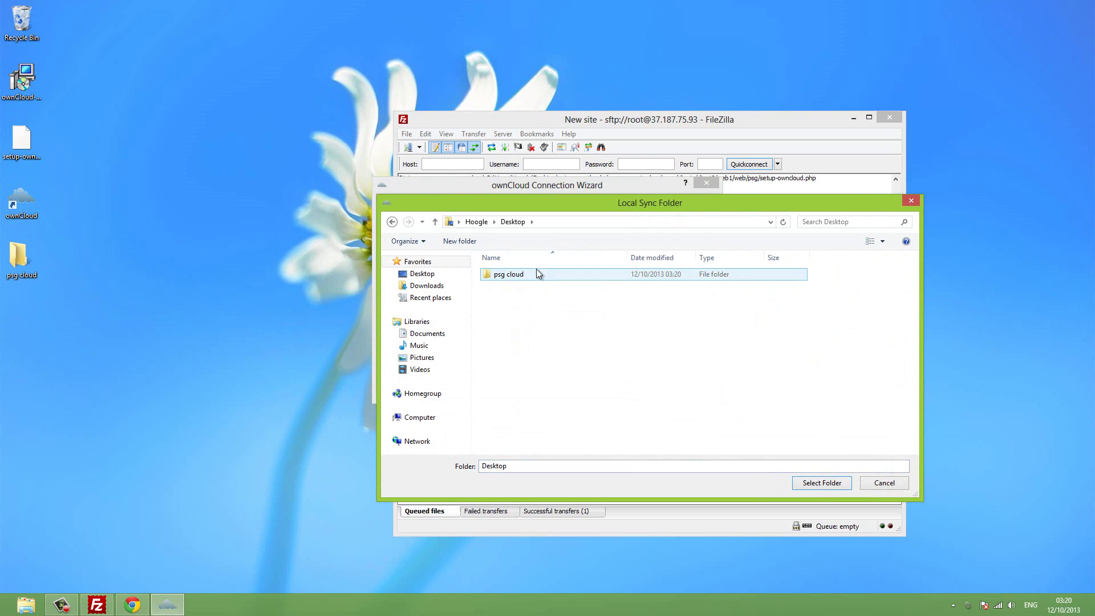
pyautogui.click(533, 271)
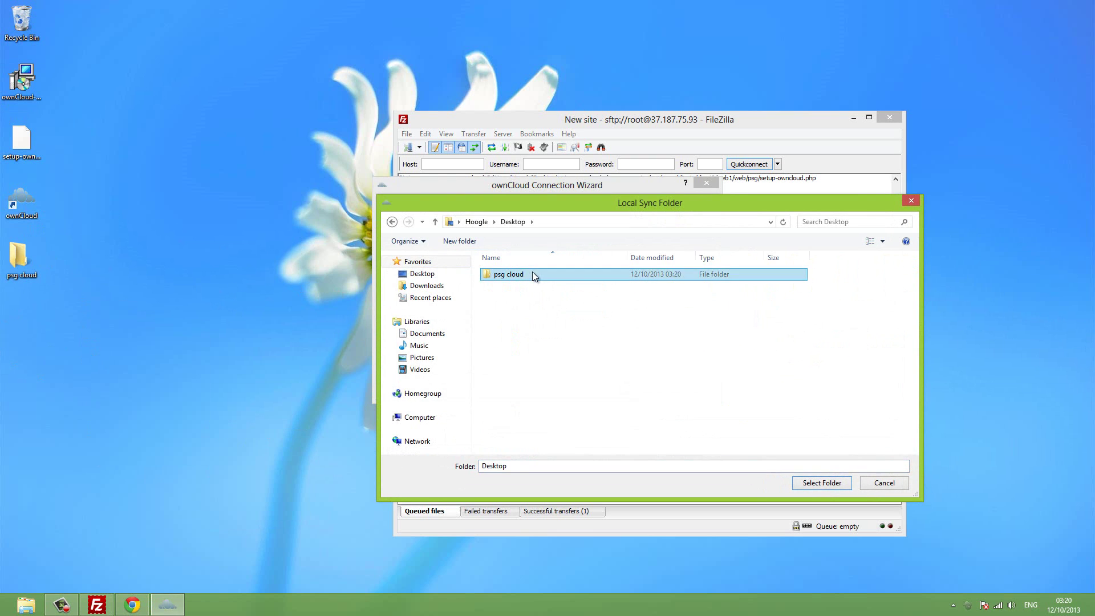
pyautogui.click(828, 482)
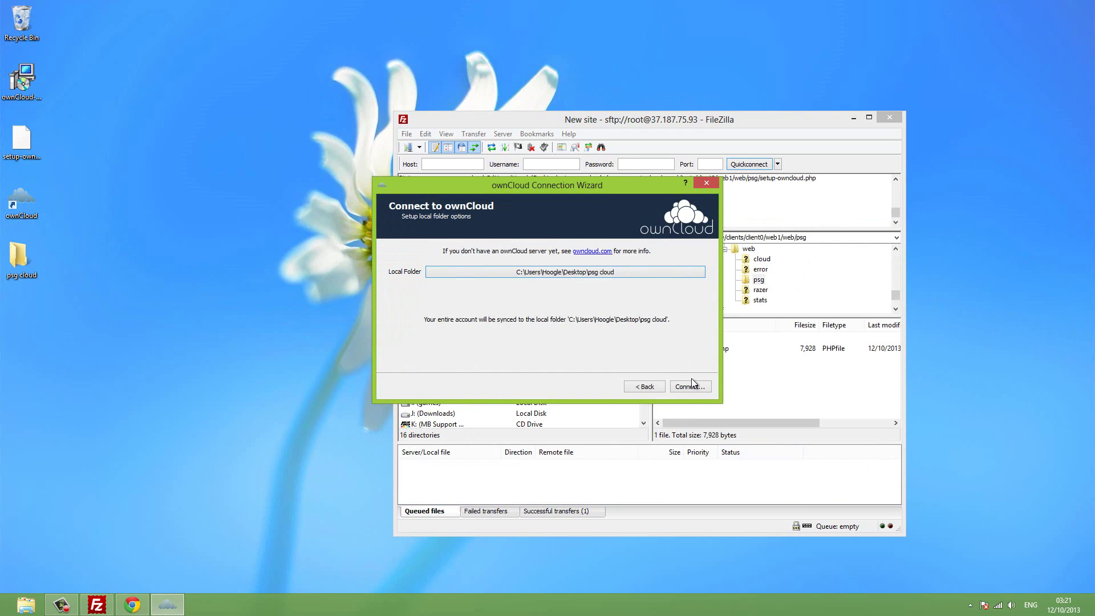
pyautogui.click(691, 385)
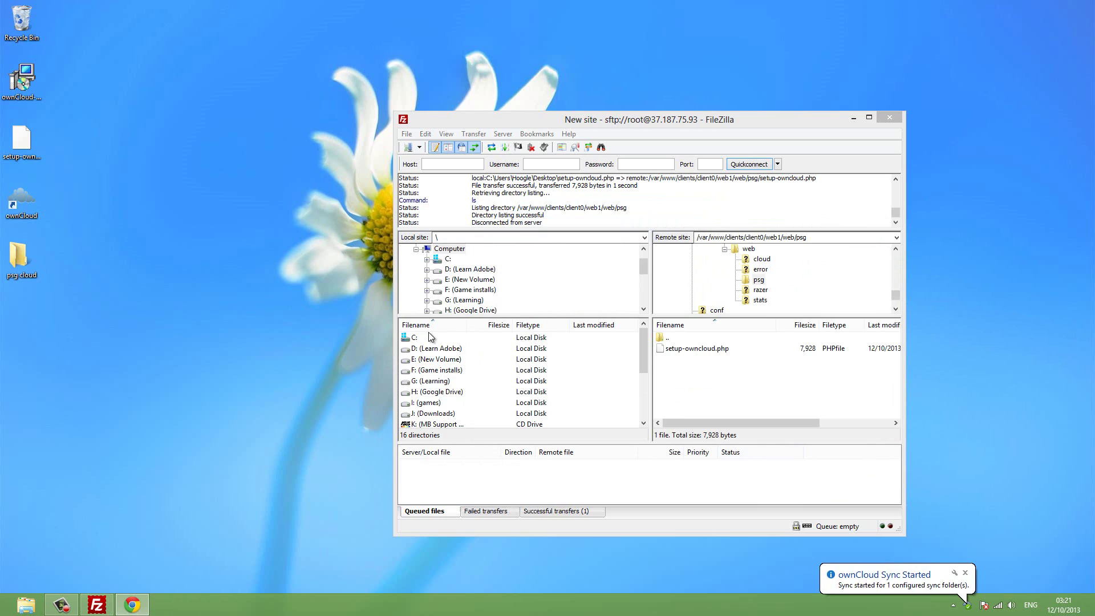
# Return to Chrome's 'Files | ownCloud (admin)' page from the taskbar preview.
pyautogui.moveTo(132, 606)
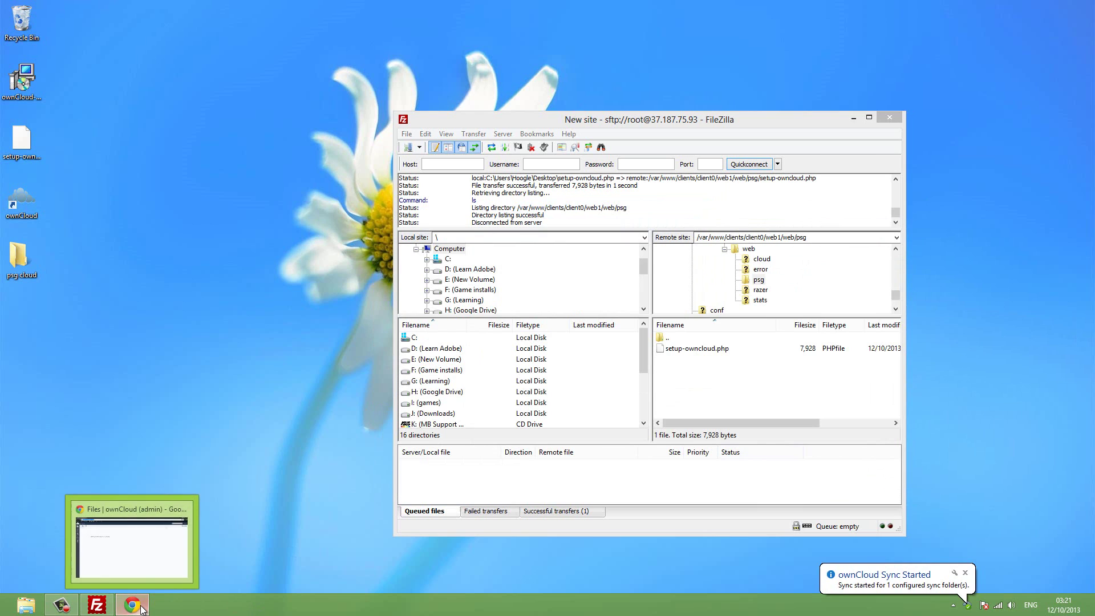
pyautogui.click(149, 568)
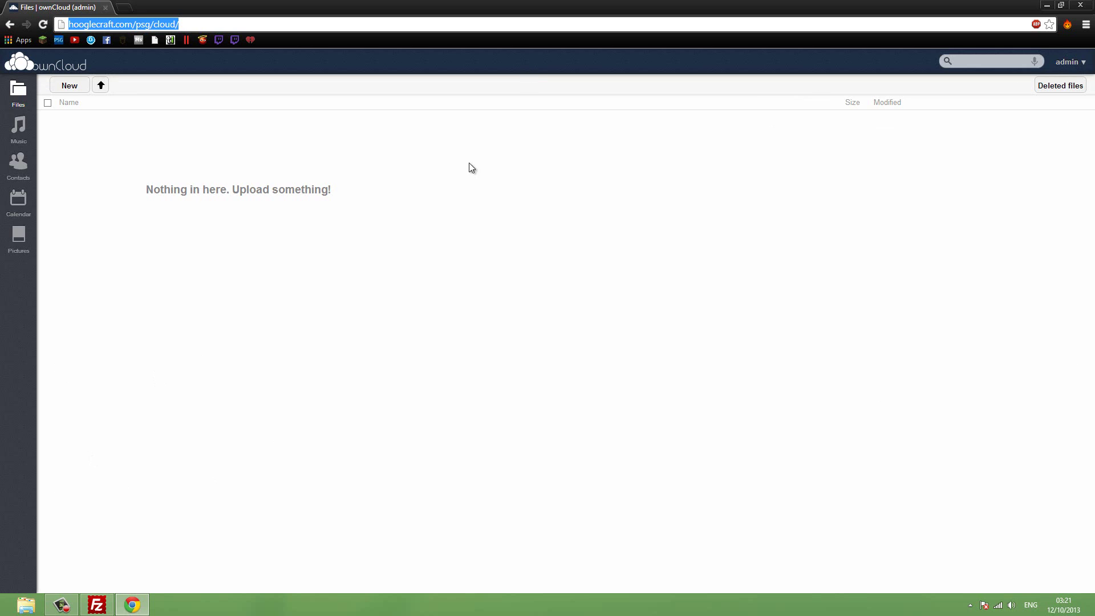
# On the Users page, create account 'user' with a password in a new members group.
pyautogui.click(1086, 62)
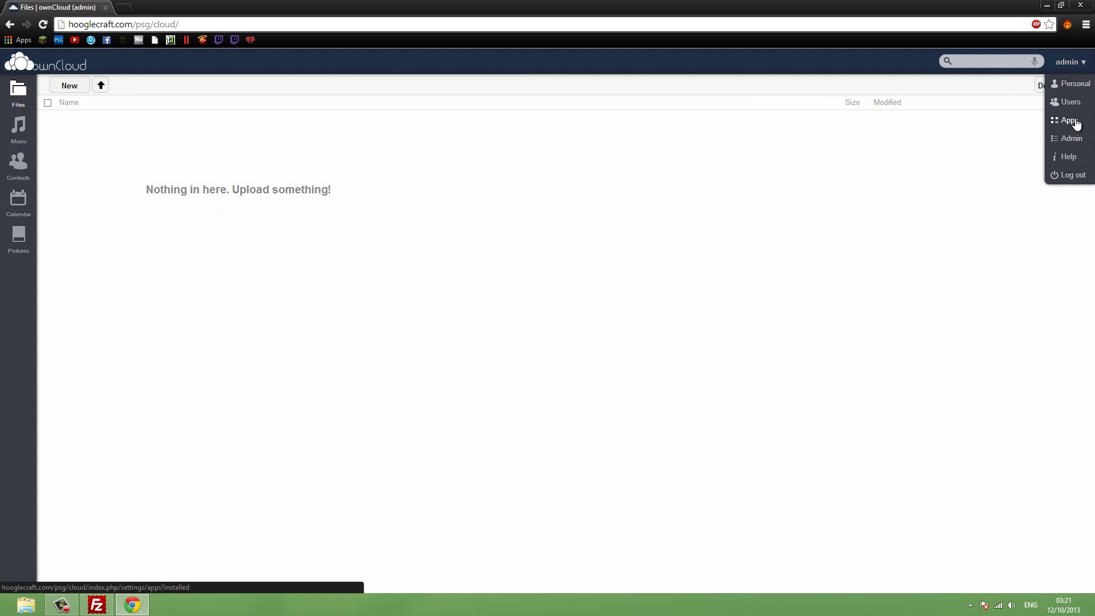
pyautogui.click(1074, 104)
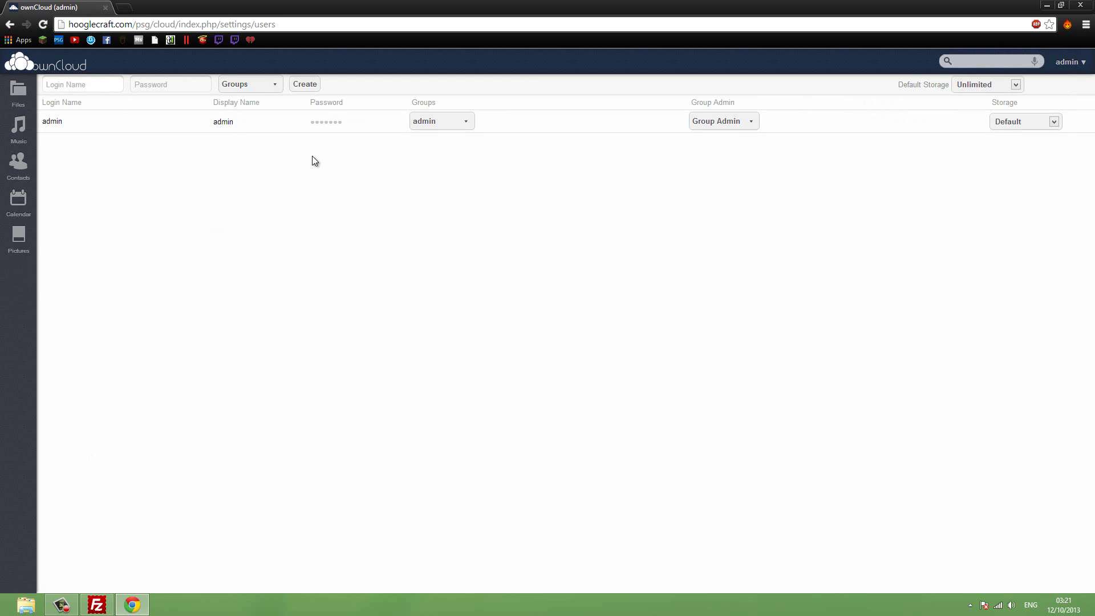
pyautogui.write('user')
pyautogui.click(176, 90)
pyautogui.write('•••')
pyautogui.click(277, 89)
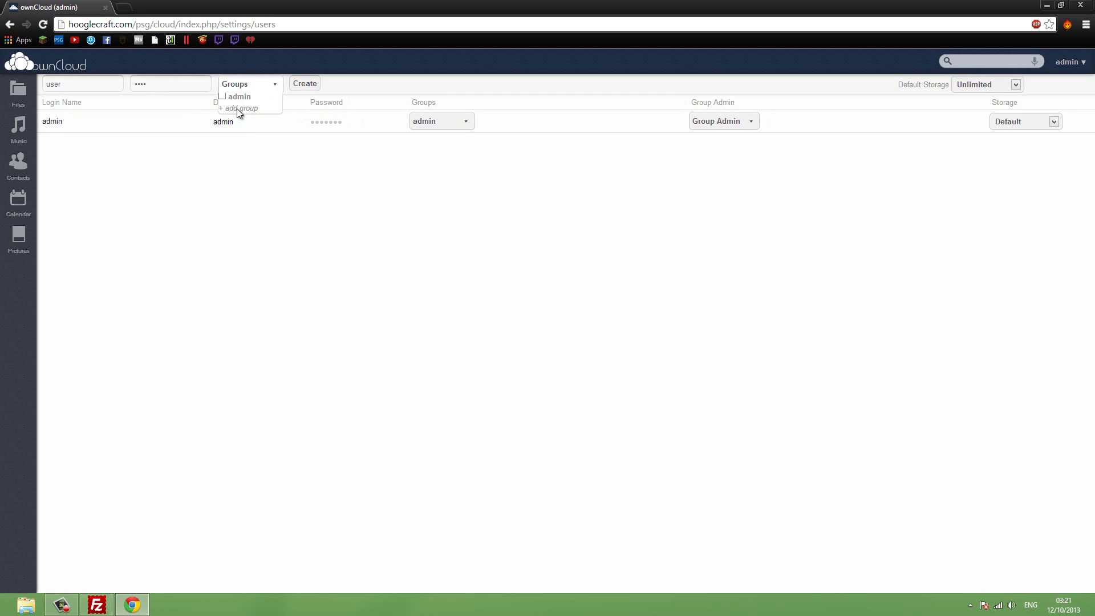
pyautogui.click(237, 108)
pyautogui.write('members')
pyautogui.press('Return')
pyautogui.click(308, 85)
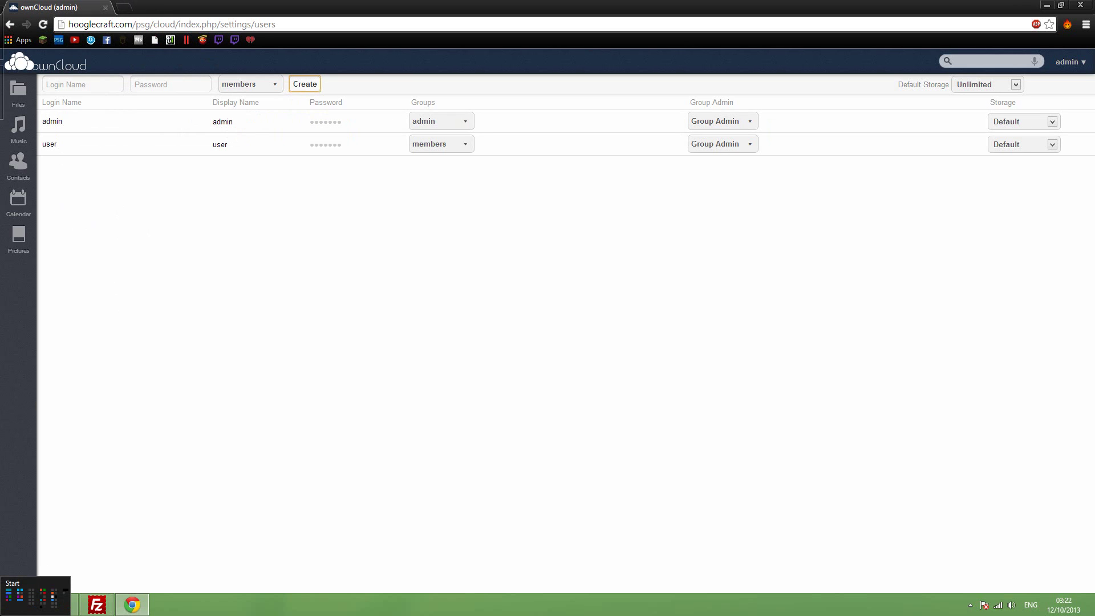
# Launch Internet Explorer from the Start screen's Apps list and go to hooglecraft.com/psg/cloud.
pyautogui.click(1, 615)
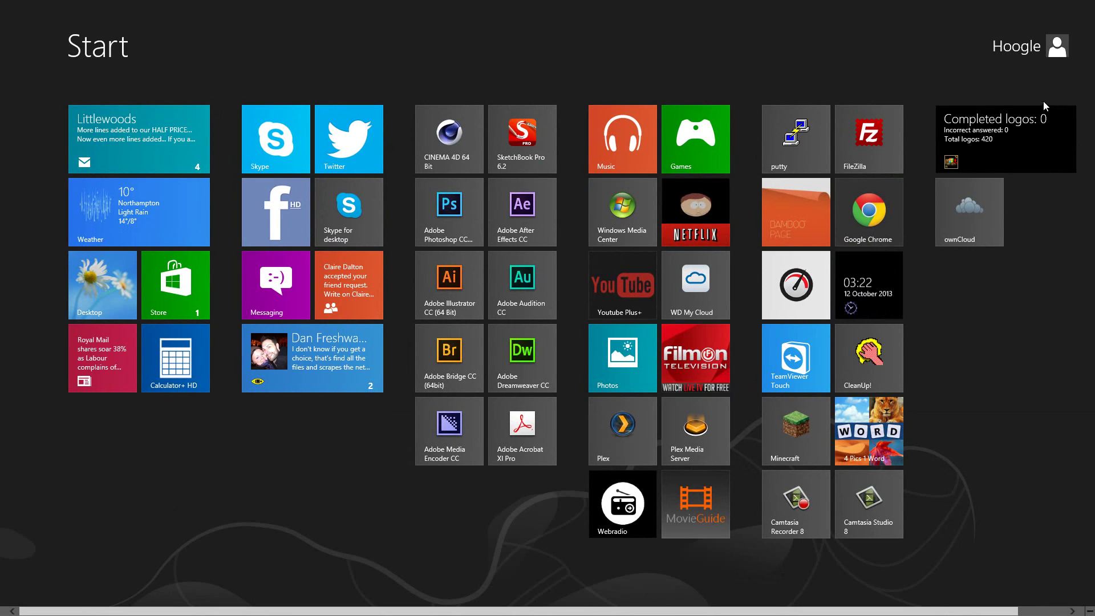
pyautogui.moveTo(1094, 0)
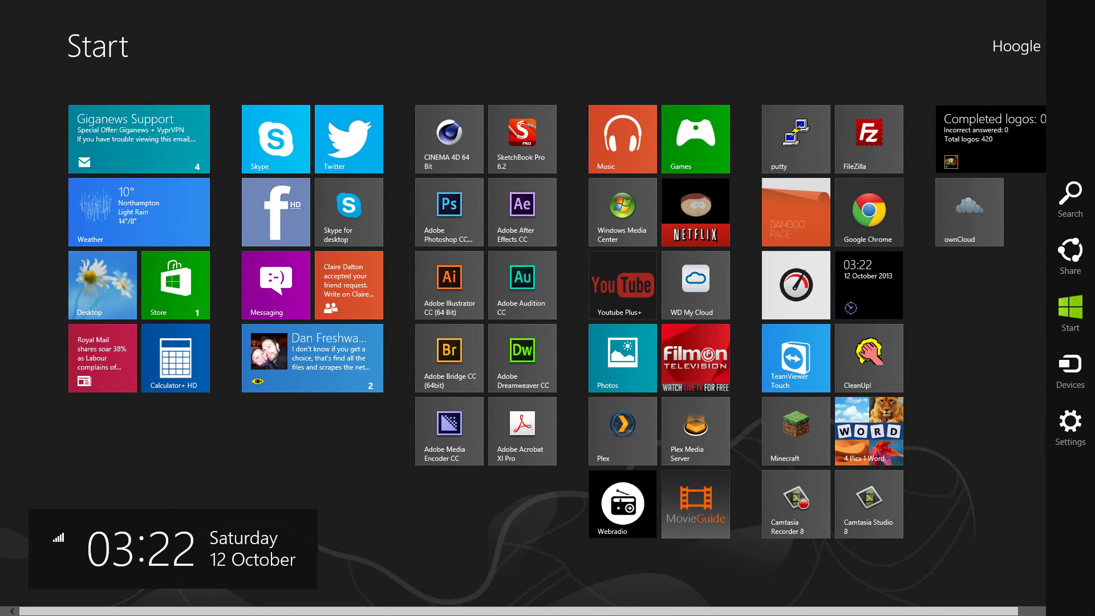
pyautogui.click(1090, 213)
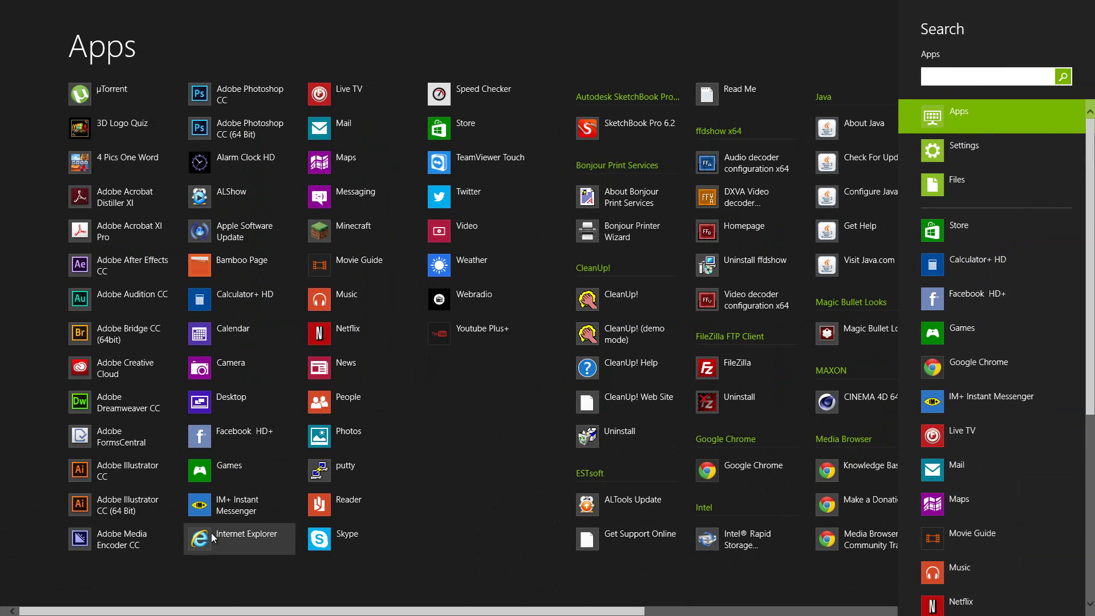
pyautogui.click(211, 542)
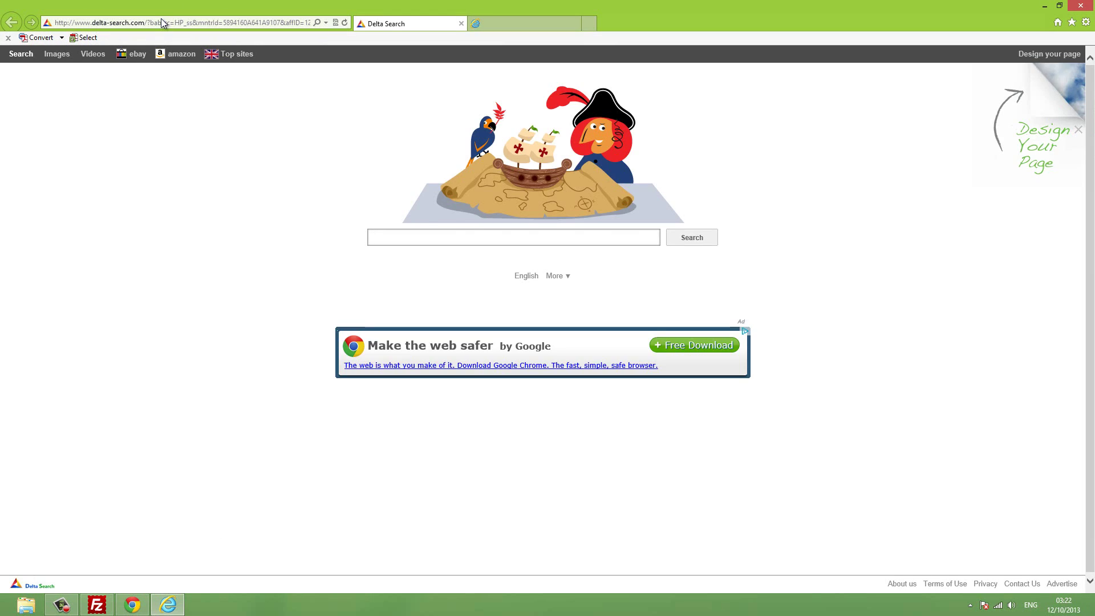
pyautogui.click(162, 22)
pyautogui.write('hooglecr')
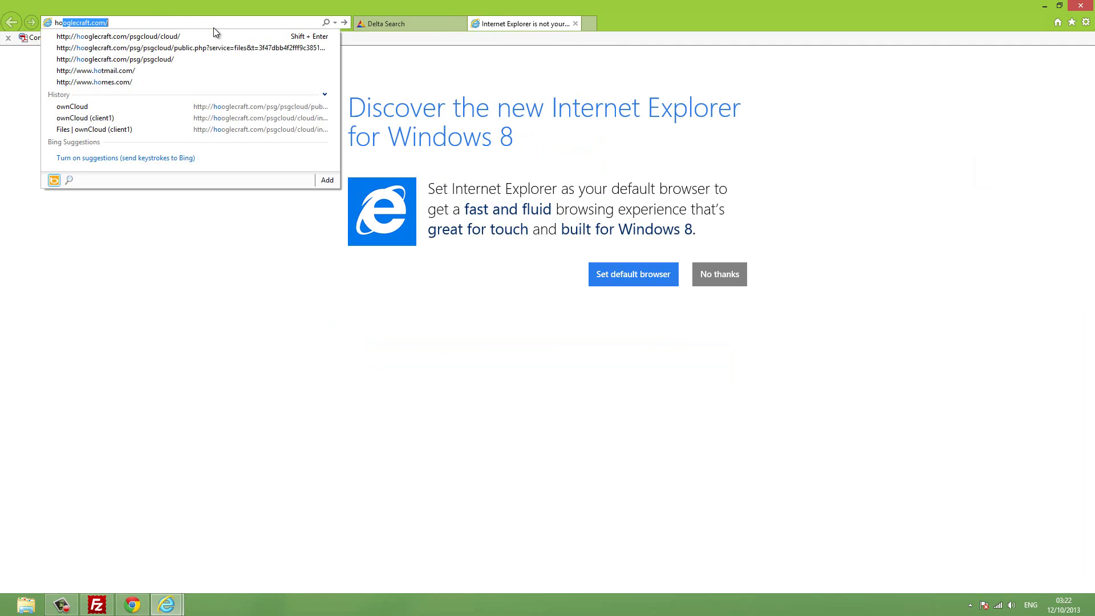
pyautogui.write('aft.')
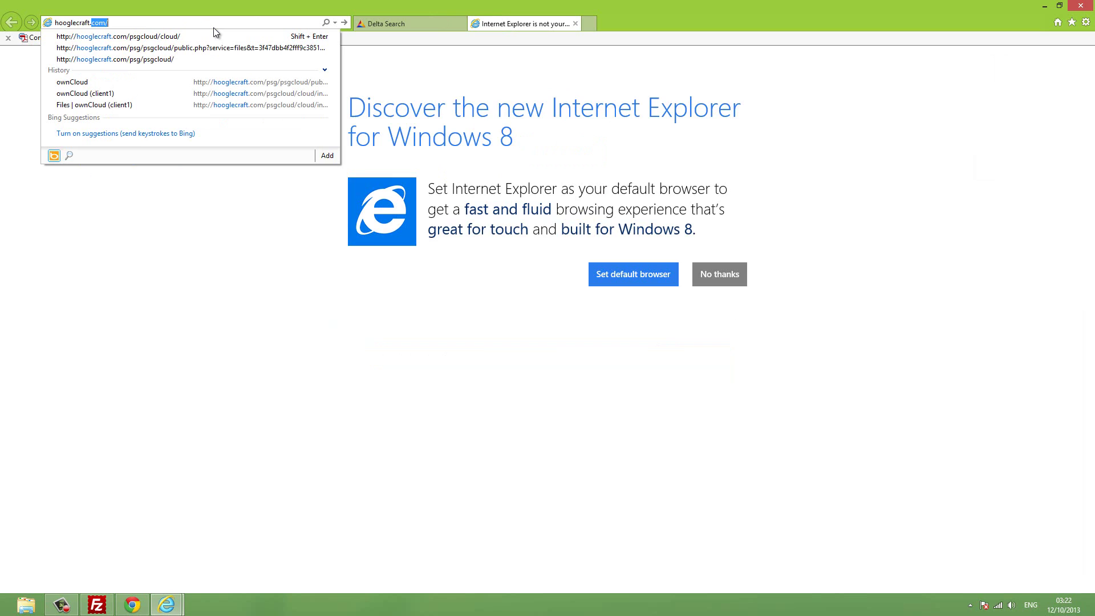
pyautogui.write('com/psg')
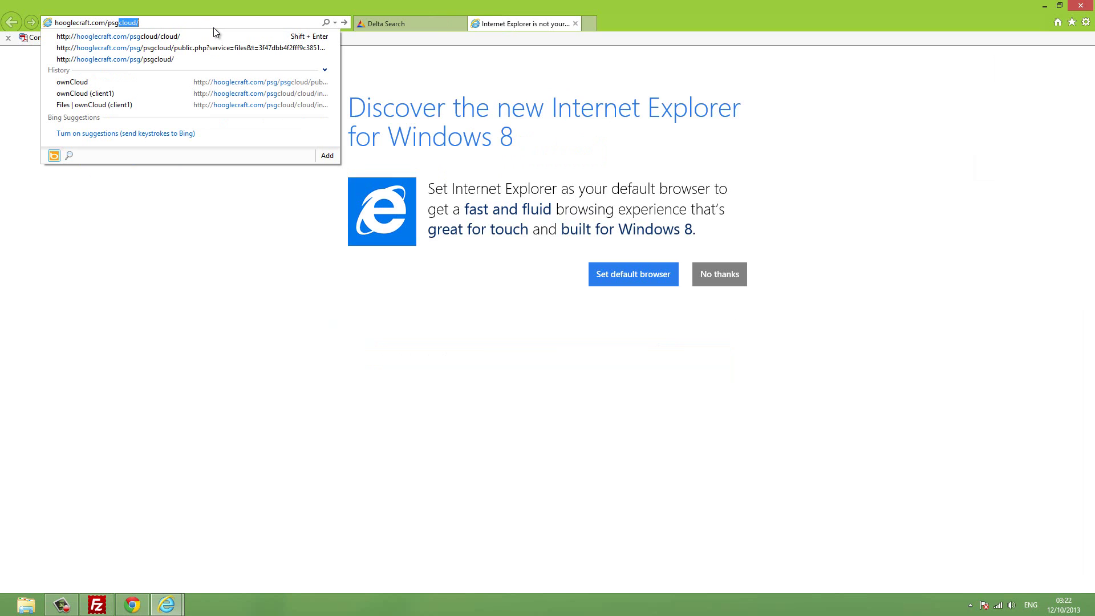
pyautogui.write('/cloud')
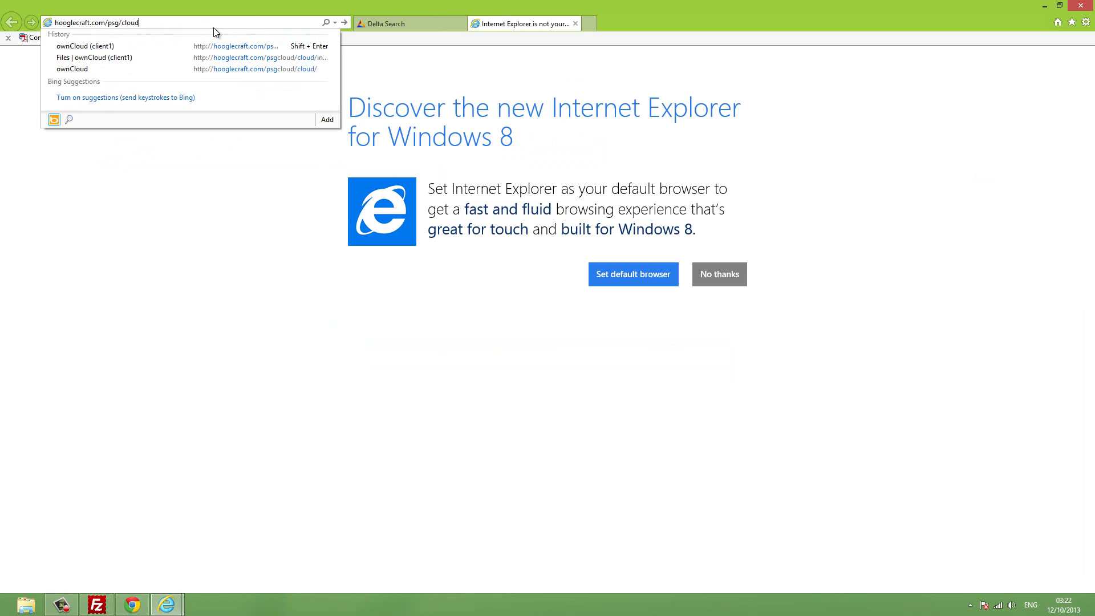
pyautogui.press('Return')
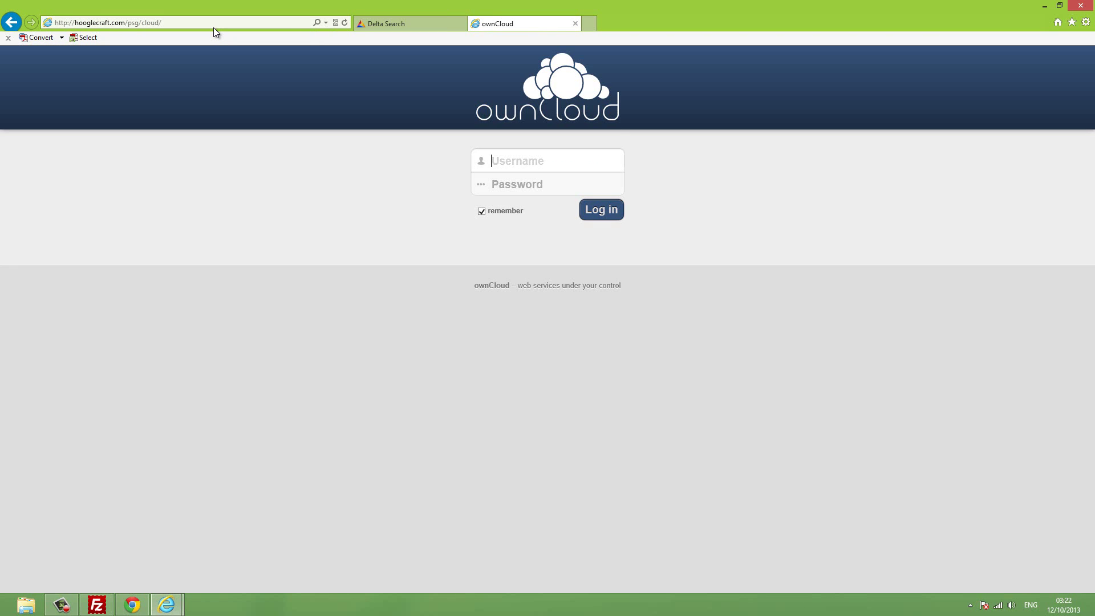
# Log in as 'user' with its password and close the Welcome to ownCloud dialog.
pyautogui.write('user')
pyautogui.click(517, 185)
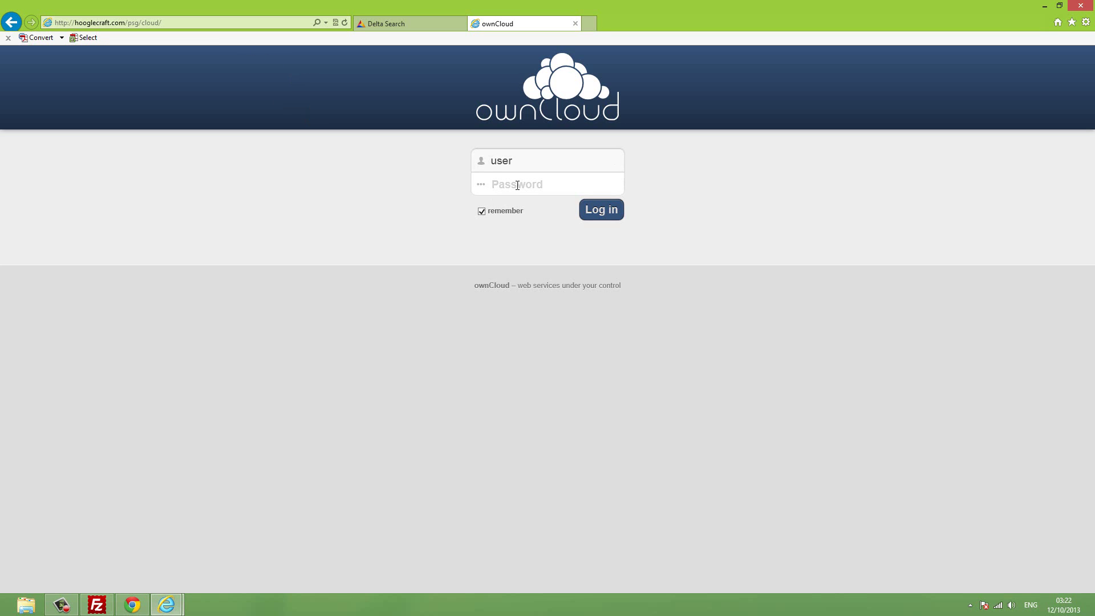
pyautogui.write('pas')
pyautogui.click(592, 215)
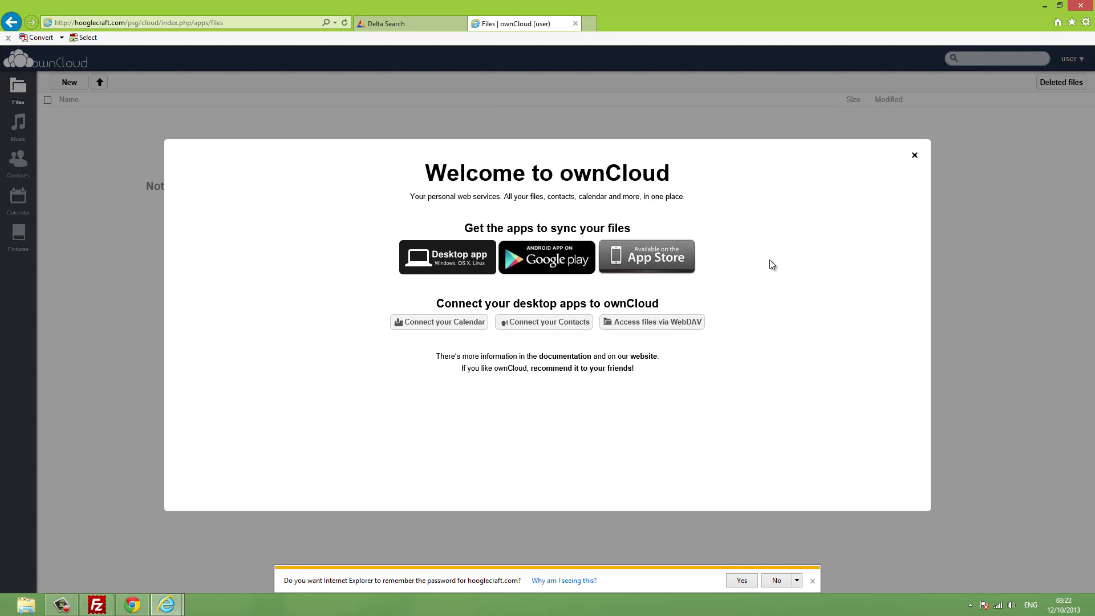
pyautogui.click(915, 156)
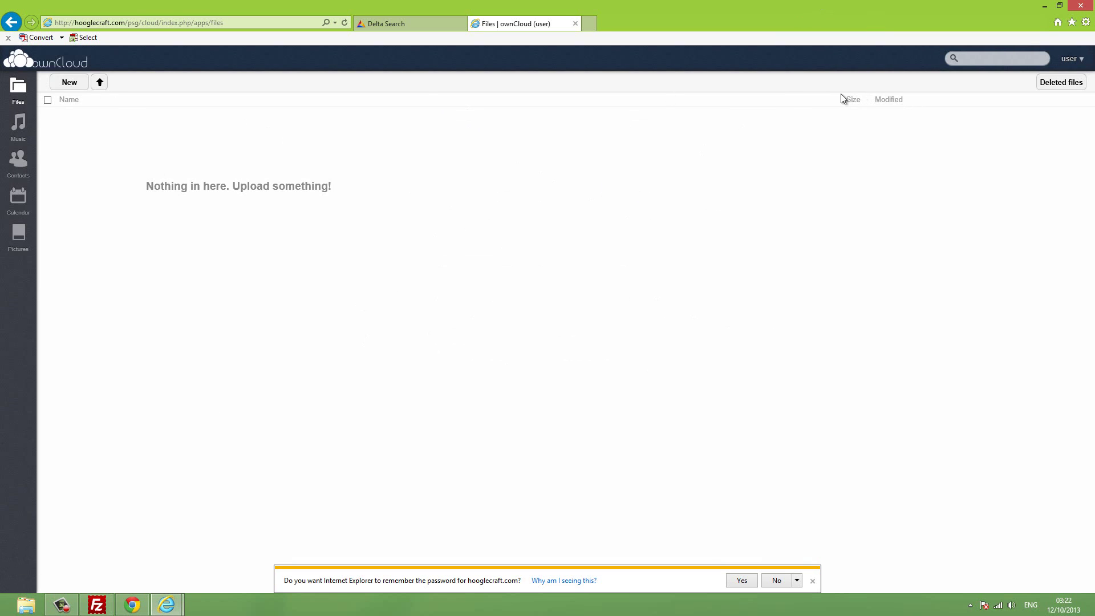
# Set the second account's storage quota to a custom 250 GB, then switch to the Music app.
pyautogui.click(133, 605)
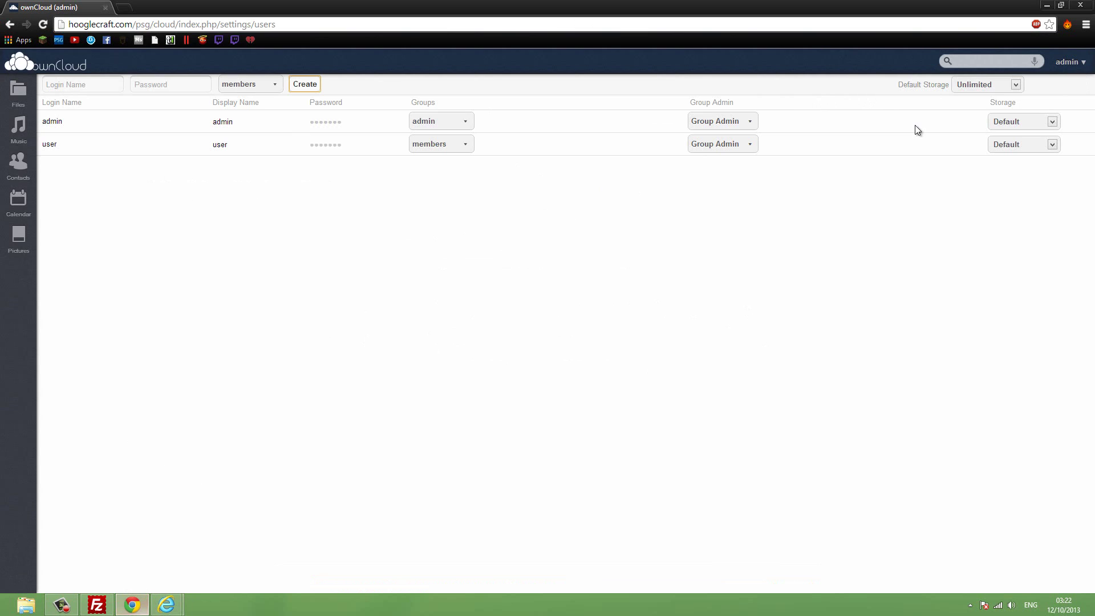
pyautogui.click(1052, 145)
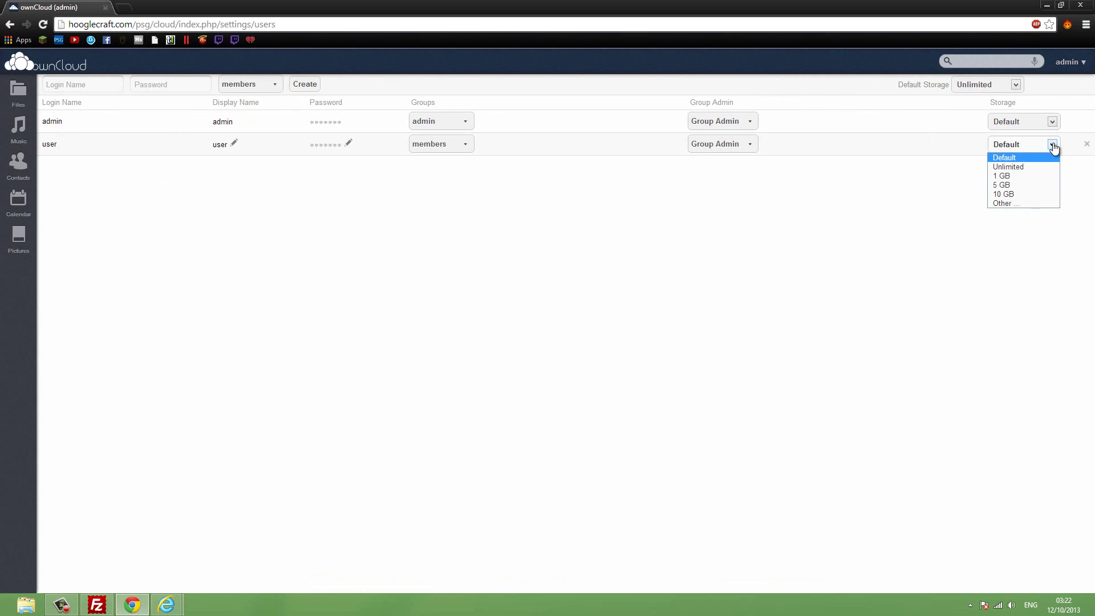
pyautogui.click(1021, 203)
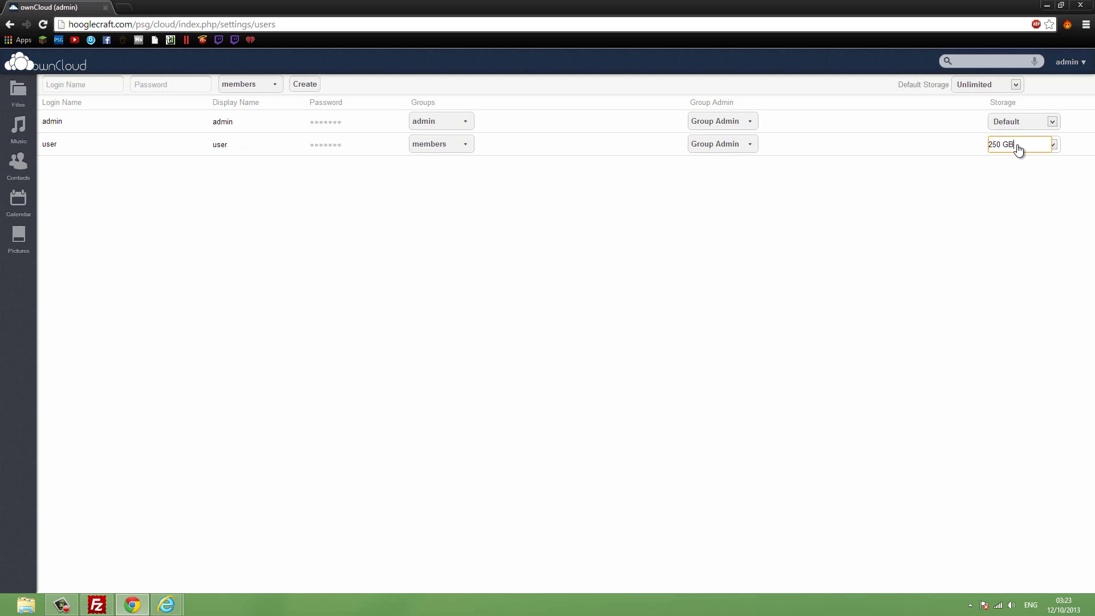
pyautogui.write('250 GB')
pyautogui.press('Return')
pyautogui.click(15, 134)
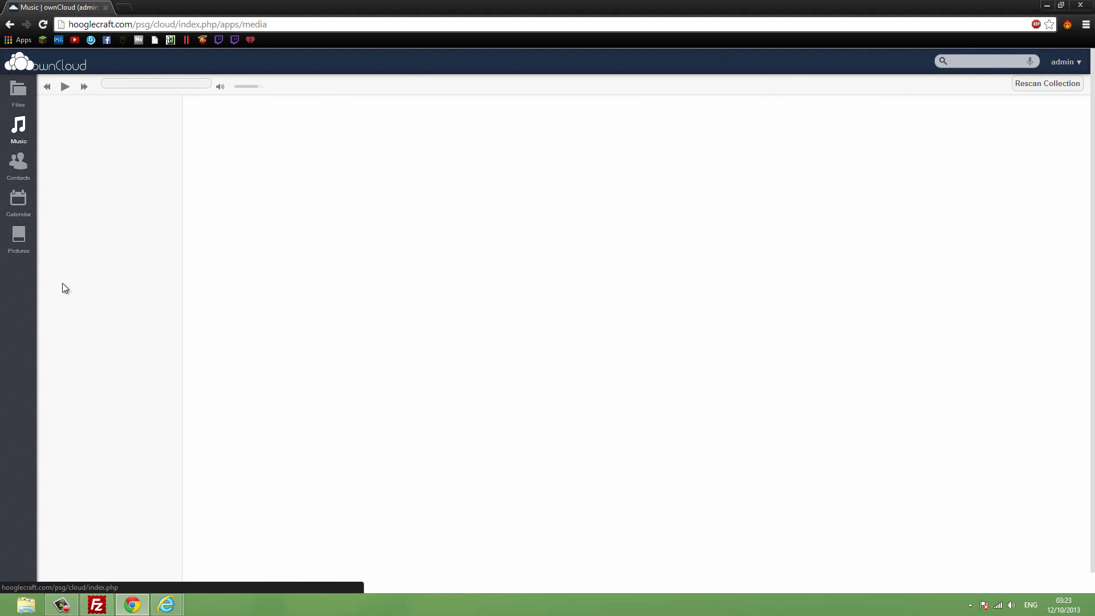
# Check the user's Personal page shows 0 B of 250 GB used, then close Internet Explorer and all its tabs.
pyautogui.moveTo(167, 603)
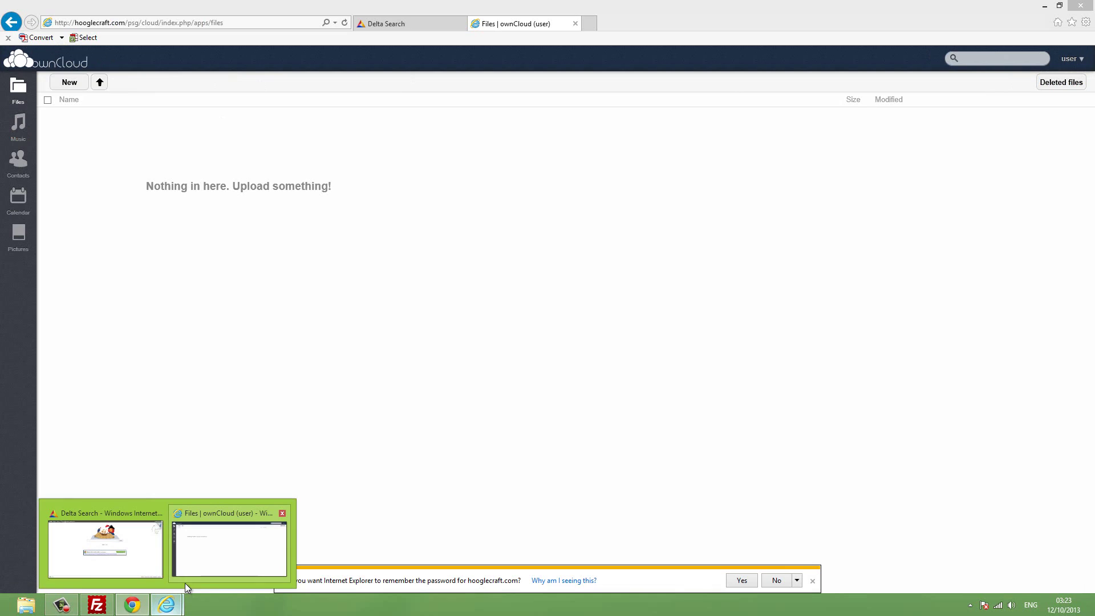
pyautogui.click(193, 569)
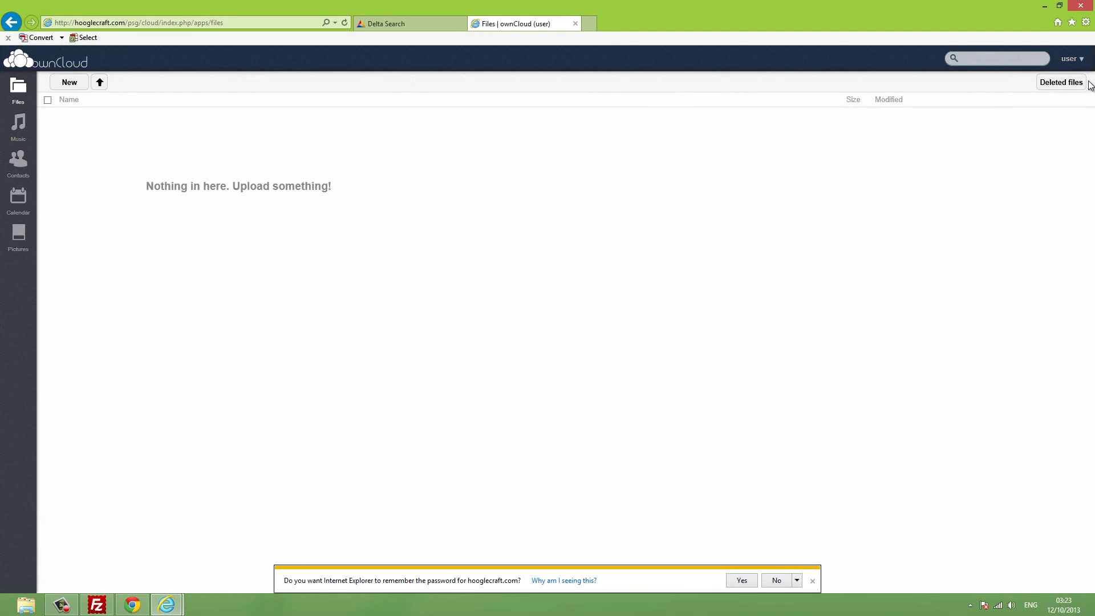
pyautogui.click(1083, 59)
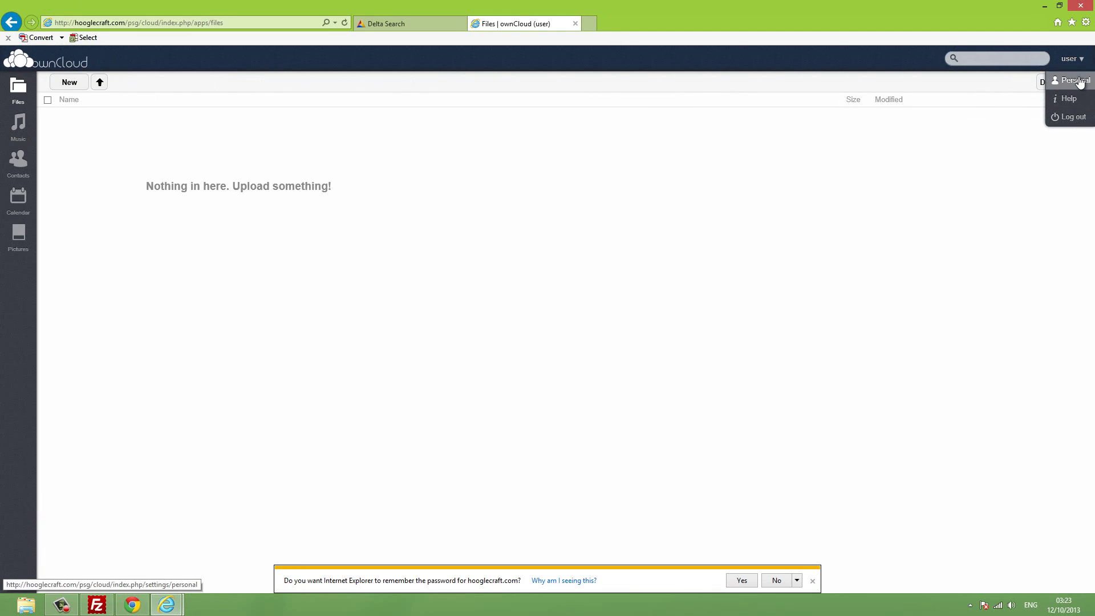
pyautogui.click(1073, 80)
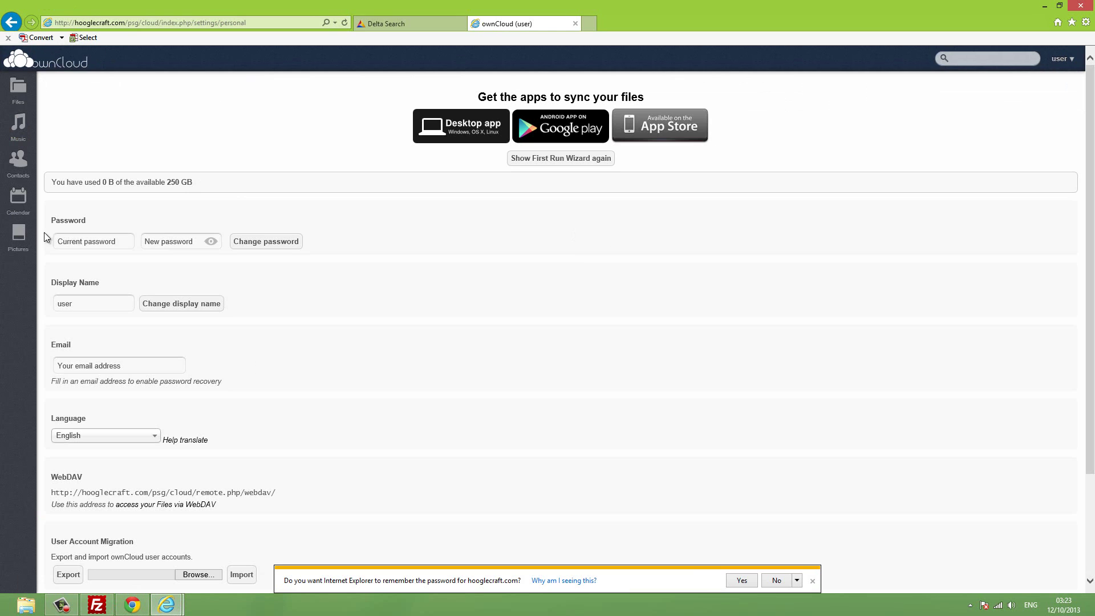
pyautogui.scroll(-3, 354, 226)
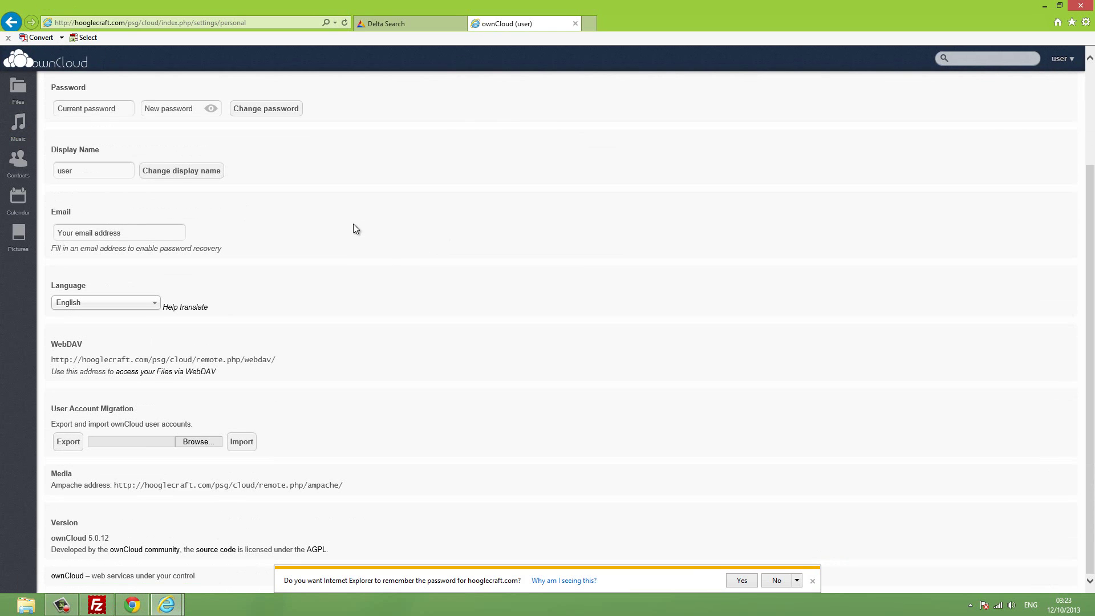
pyautogui.scroll(3, 675, 278)
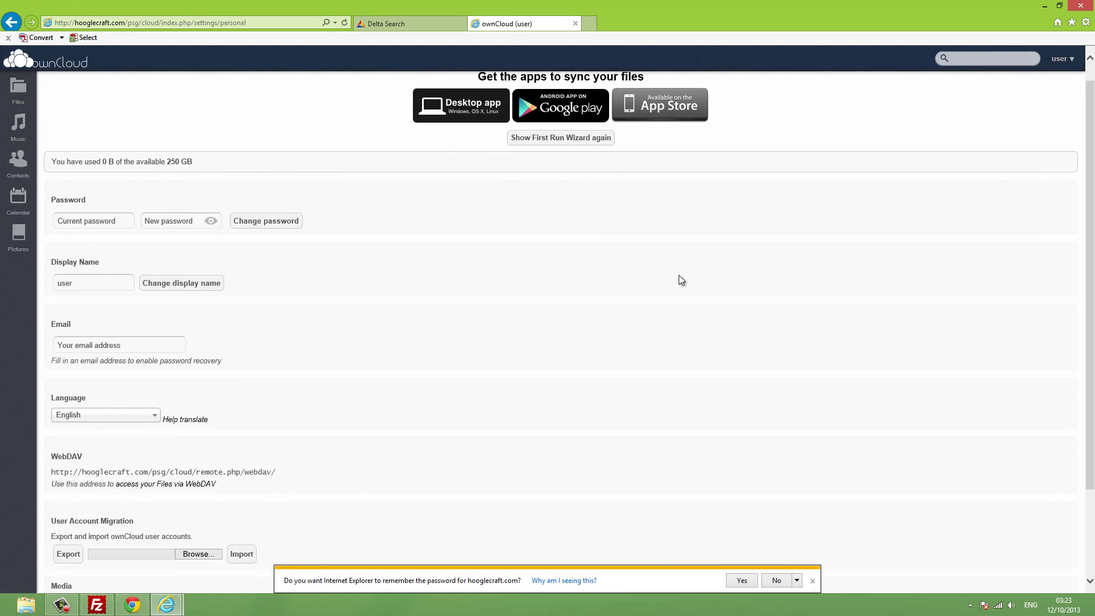
pyautogui.scroll(-3, 679, 275)
pyautogui.scroll(3, 378, 383)
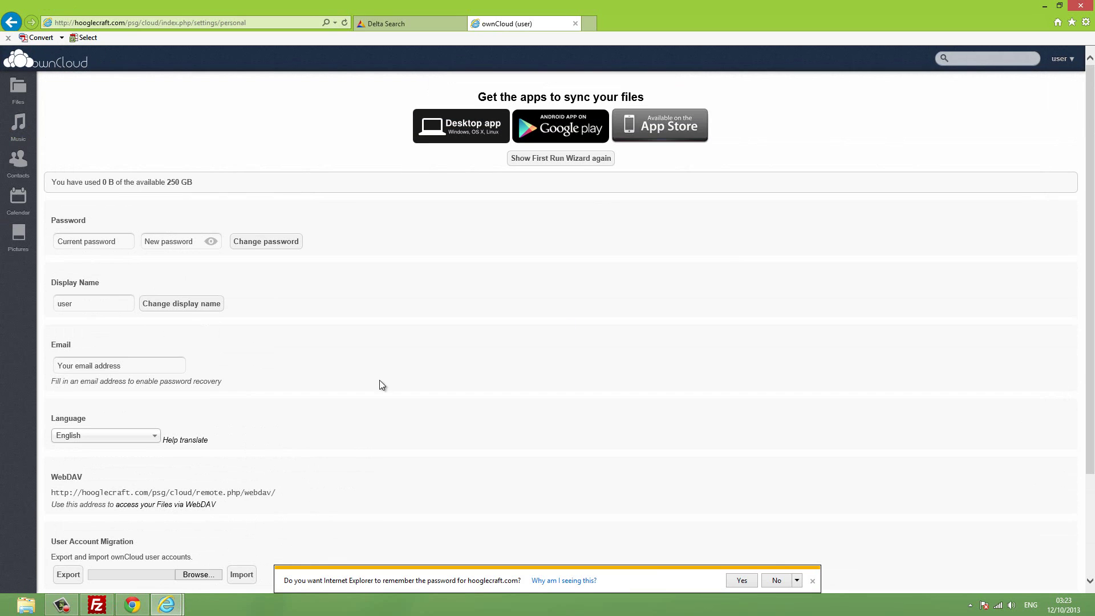
pyautogui.click(1081, 5)
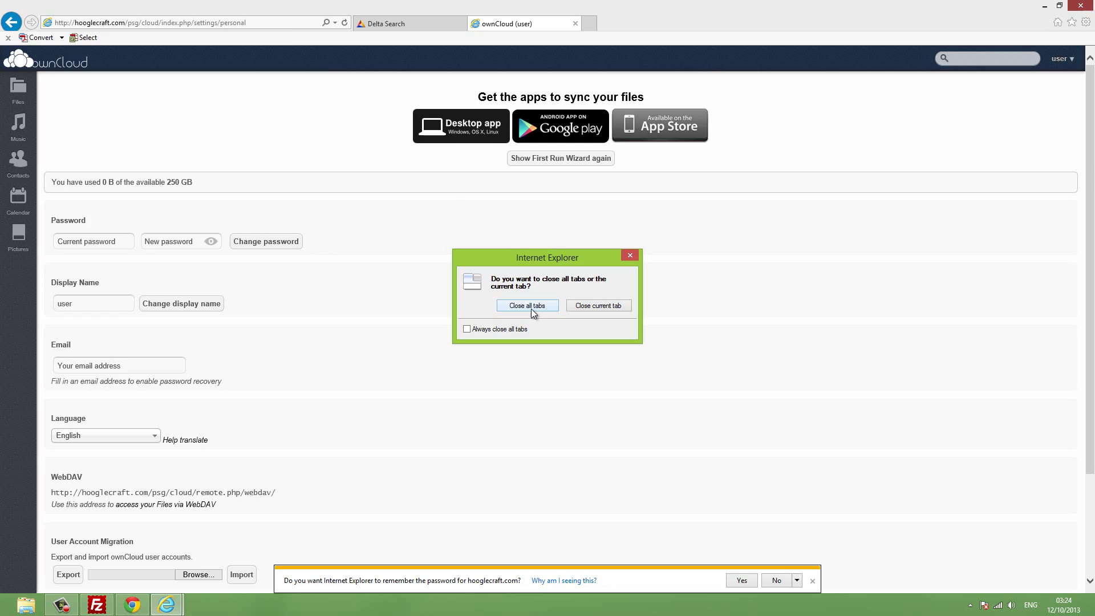
pyautogui.click(532, 308)
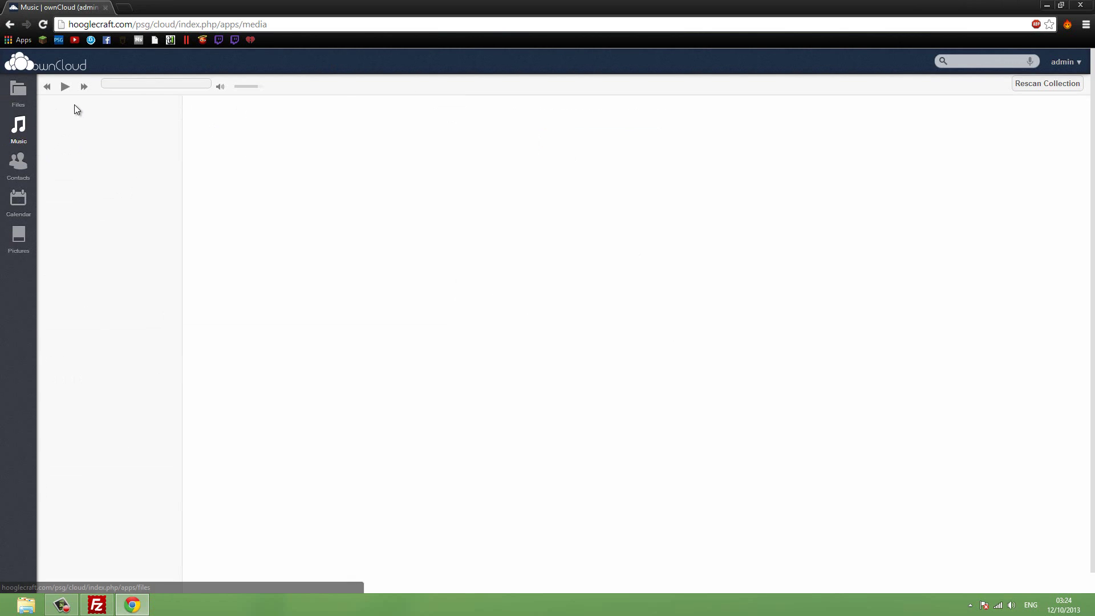
# Create a folder named psg in the admin's Files list and open it.
pyautogui.click(8, 100)
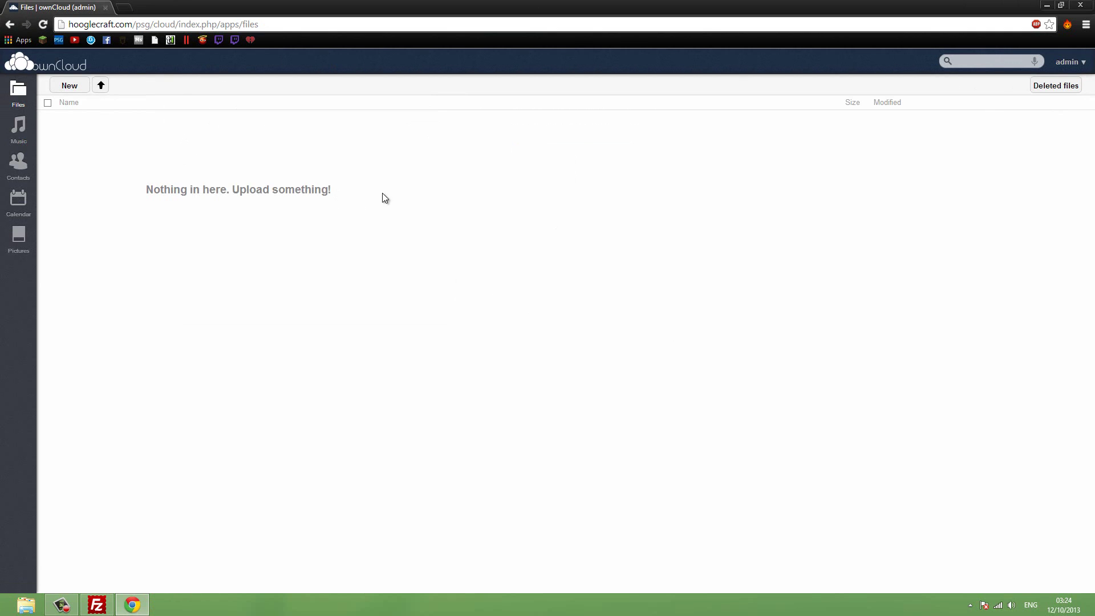
pyautogui.click(69, 86)
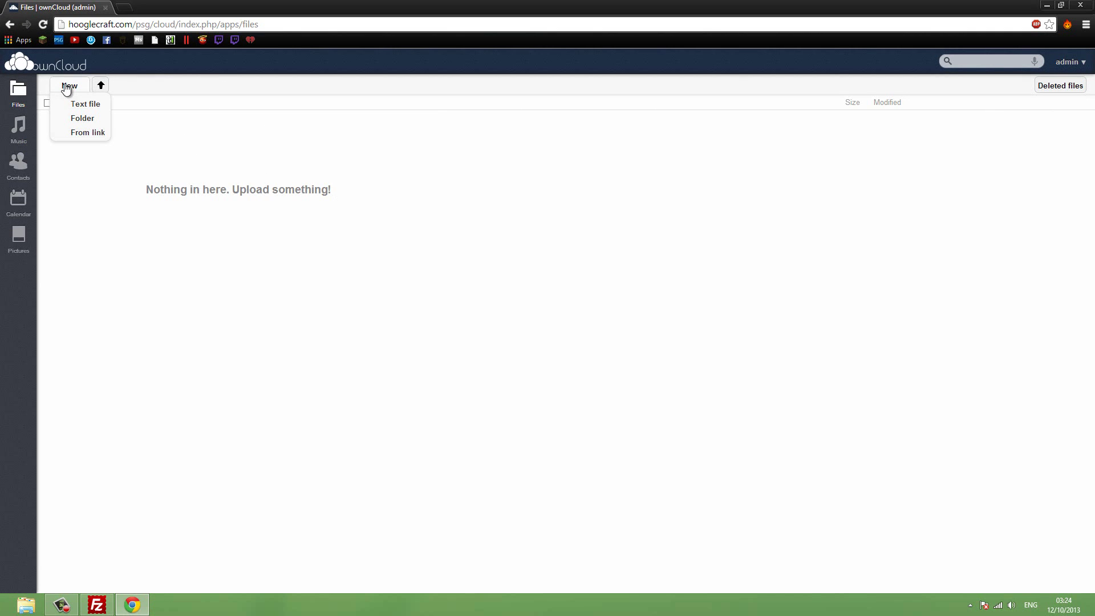
pyautogui.click(82, 121)
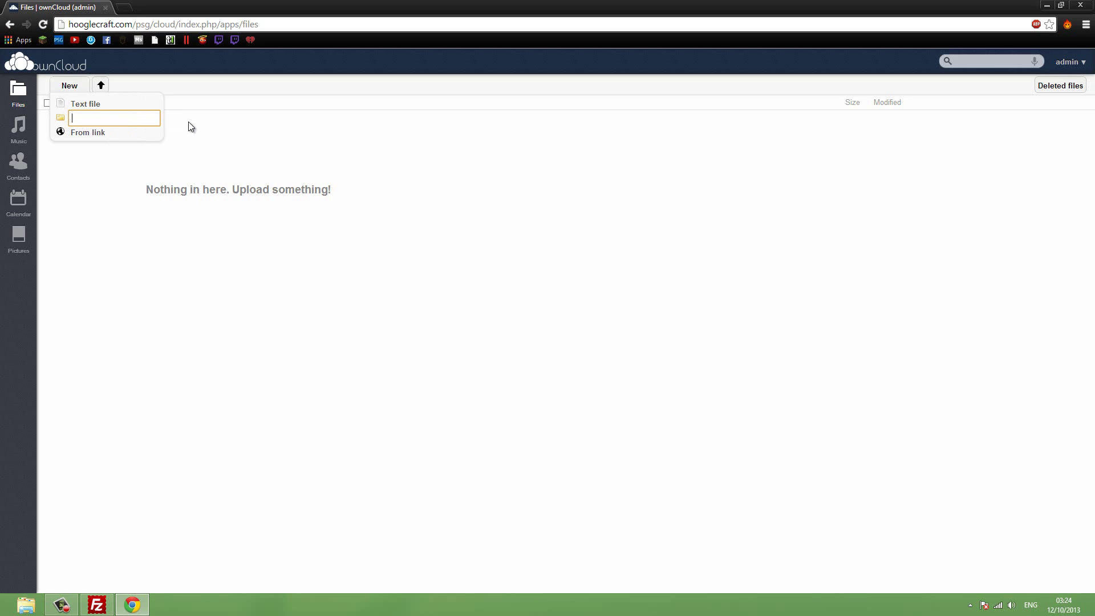
pyautogui.write('psg')
pyautogui.press('Return')
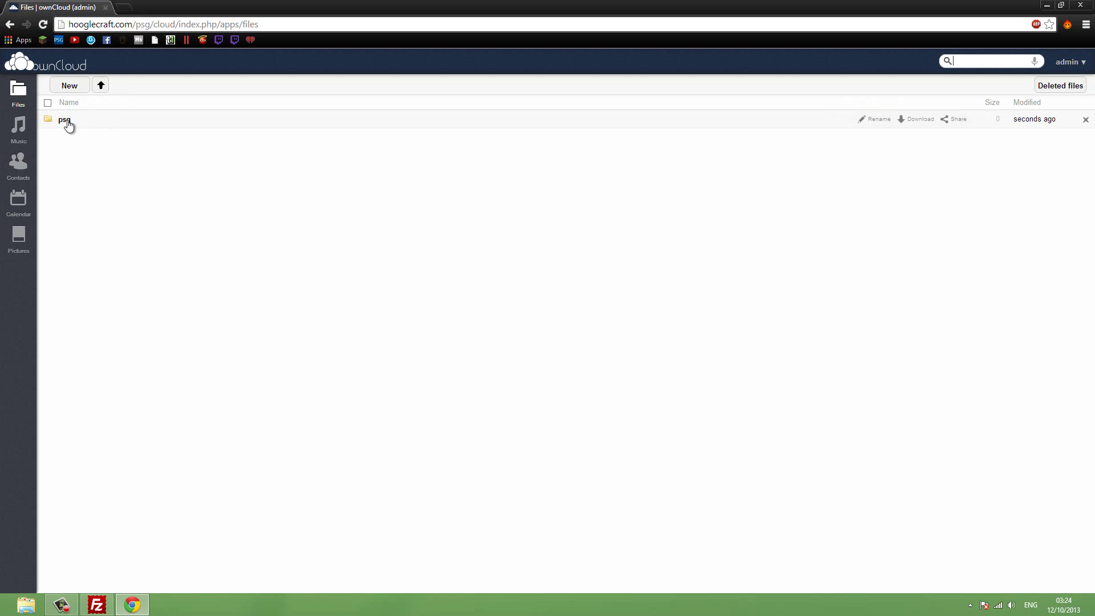
pyautogui.click(64, 121)
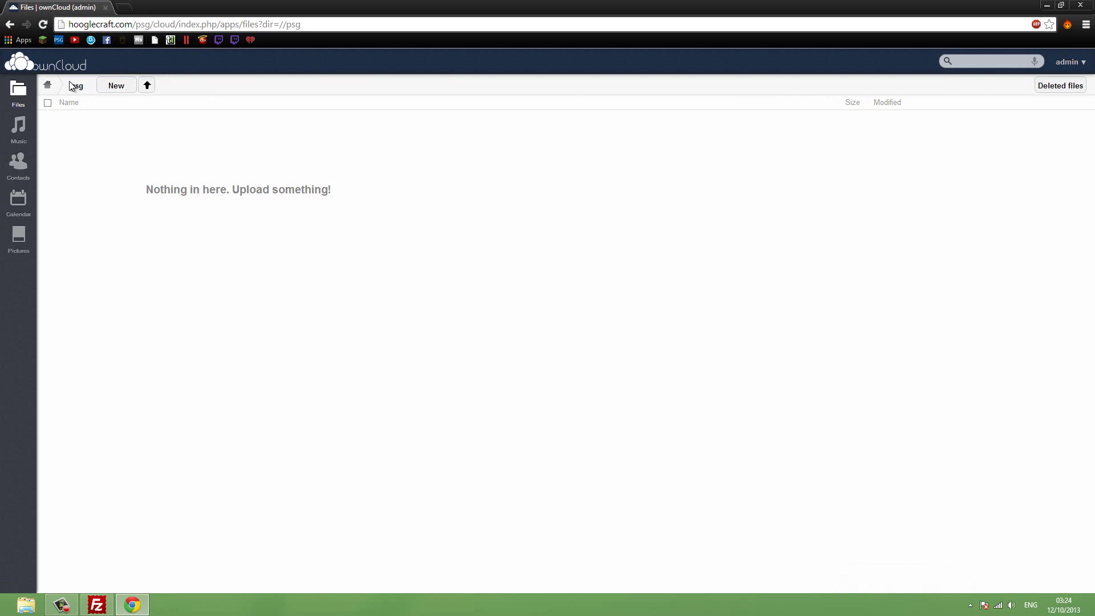
# Add subfolders psg and my files inside psg, then open the inner psg and go back.
pyautogui.click(119, 87)
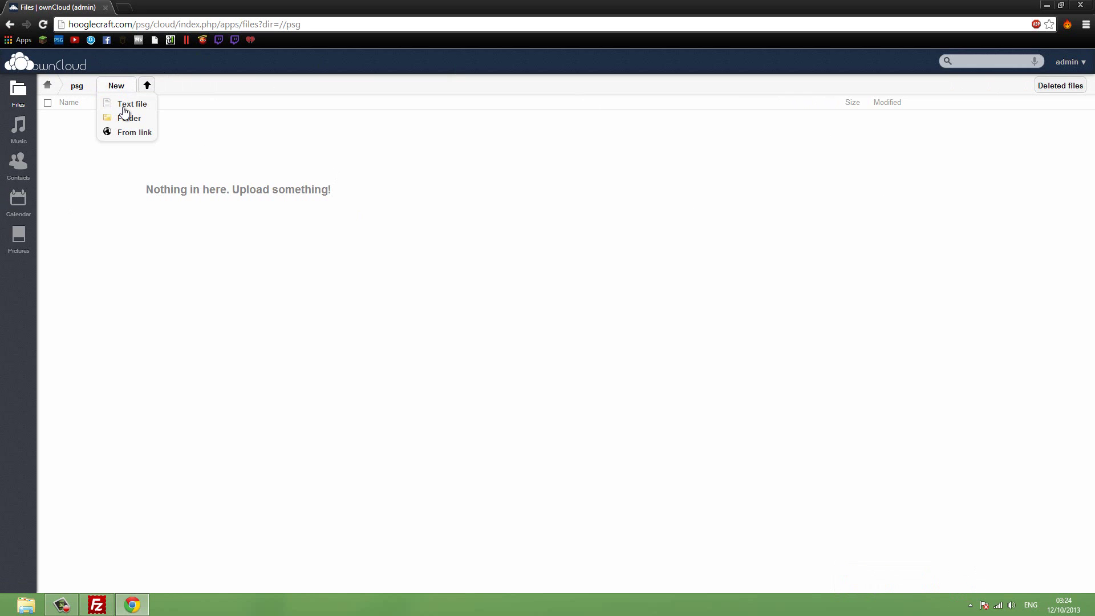
pyautogui.click(127, 118)
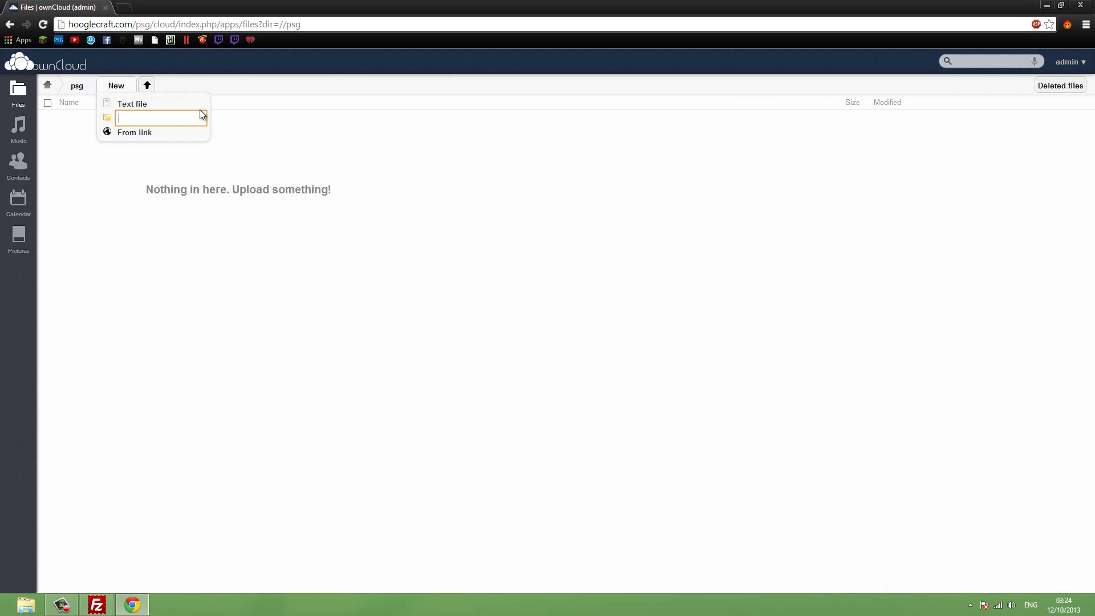
pyautogui.write('psg')
pyautogui.press('Return')
pyautogui.click(116, 86)
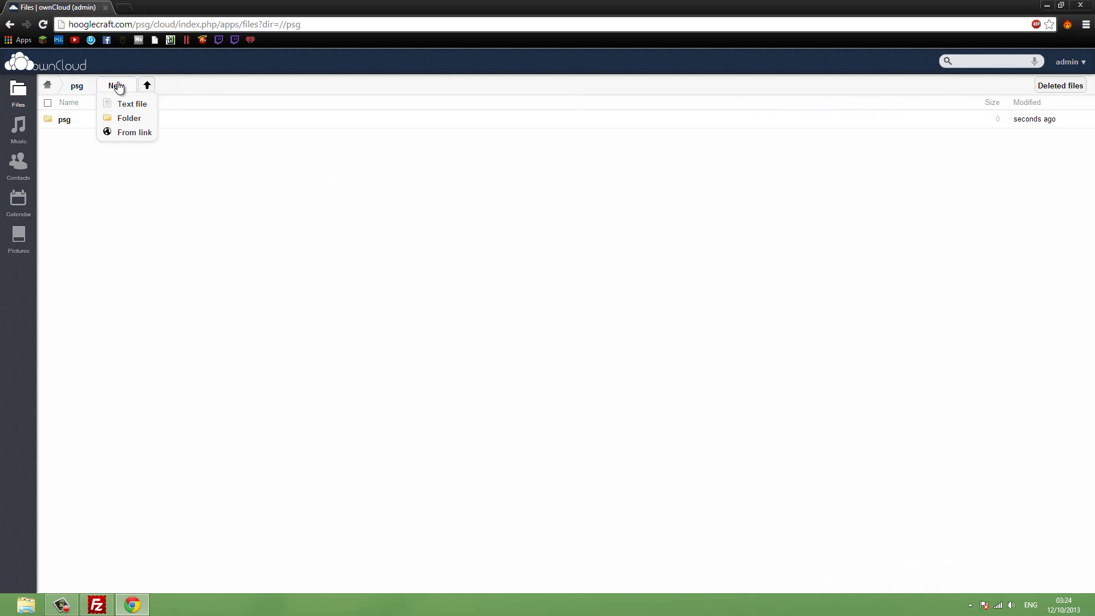
pyautogui.click(130, 119)
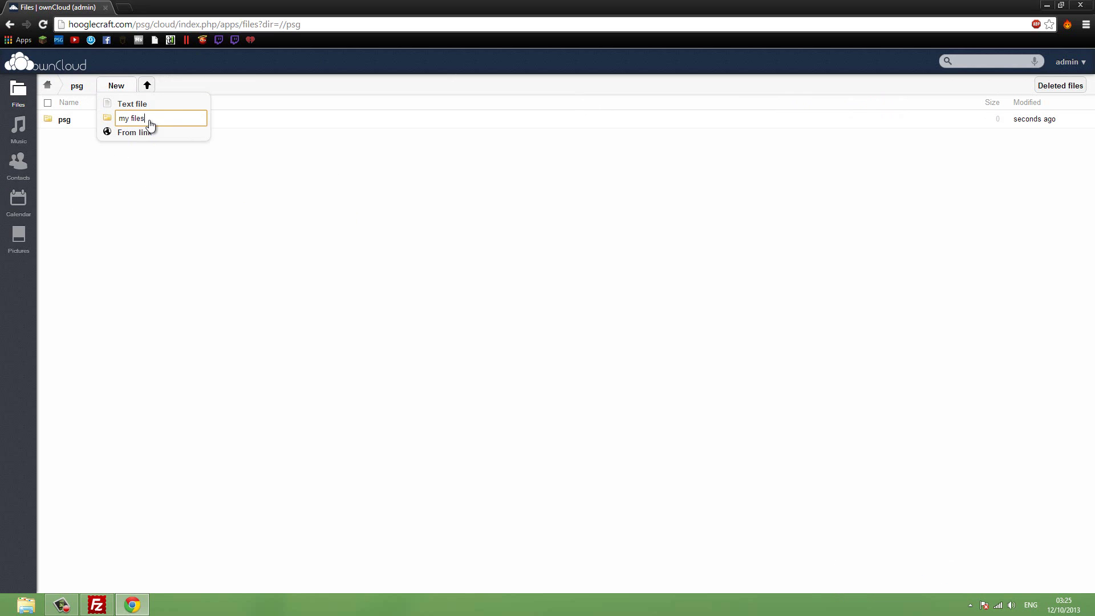
pyautogui.press('Return')
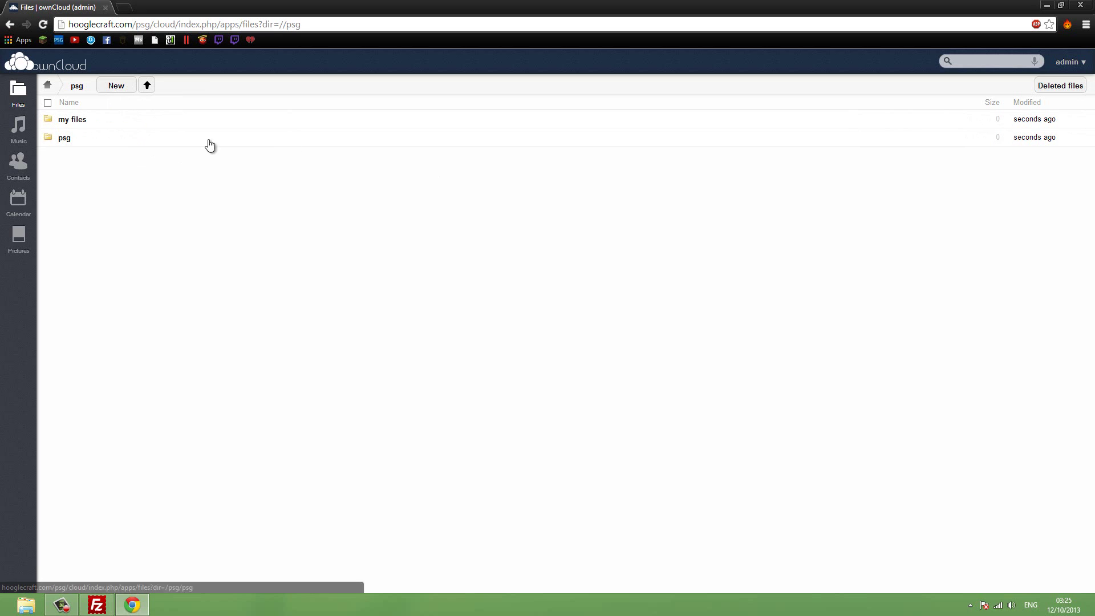
pyautogui.click(65, 139)
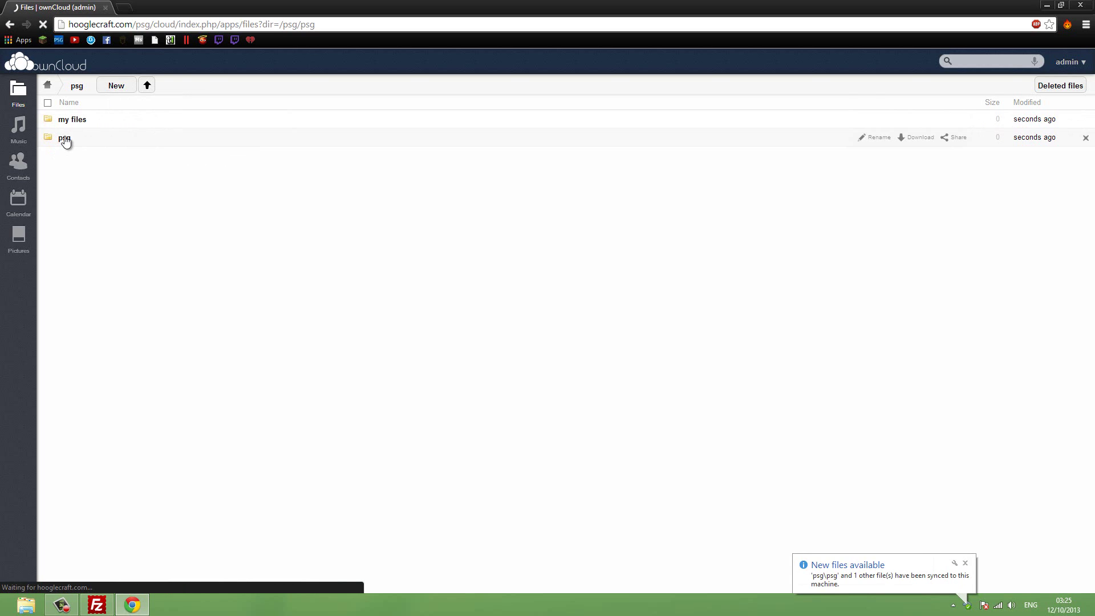
pyautogui.click(9, 24)
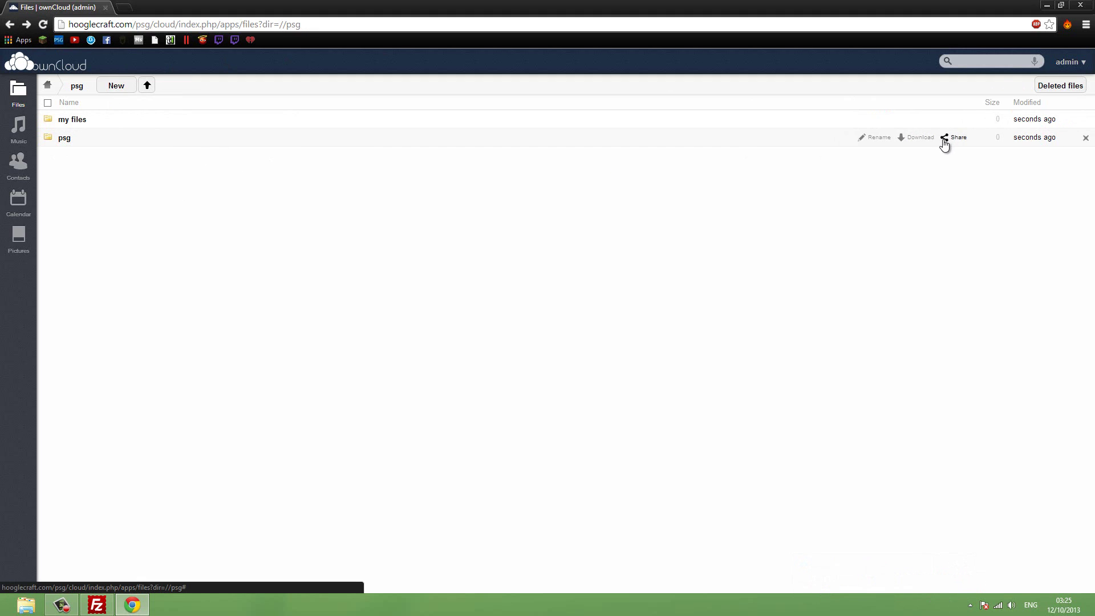
# Share the psg subfolder by public link, copy the link, and minimize Chrome.
pyautogui.click(956, 138)
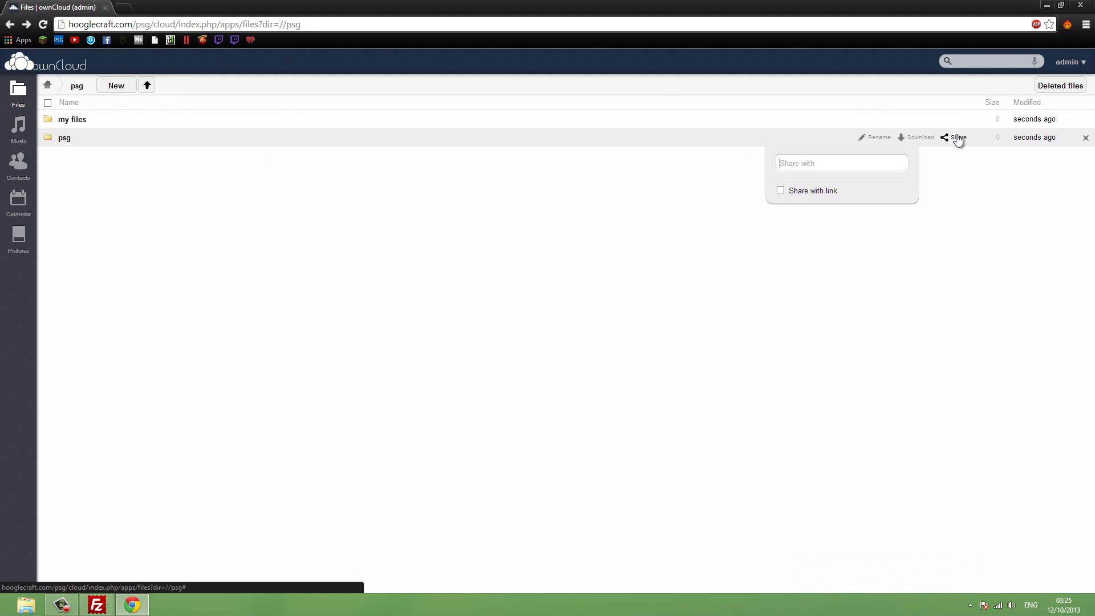
pyautogui.click(781, 191)
pyautogui.click(814, 209)
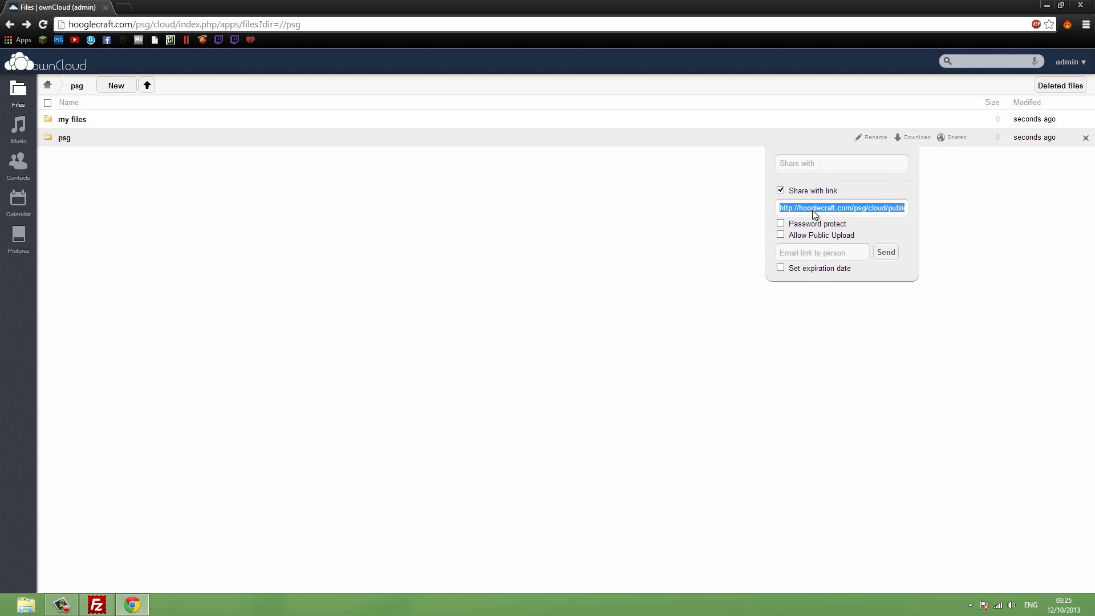
pyautogui.rightClick(812, 210)
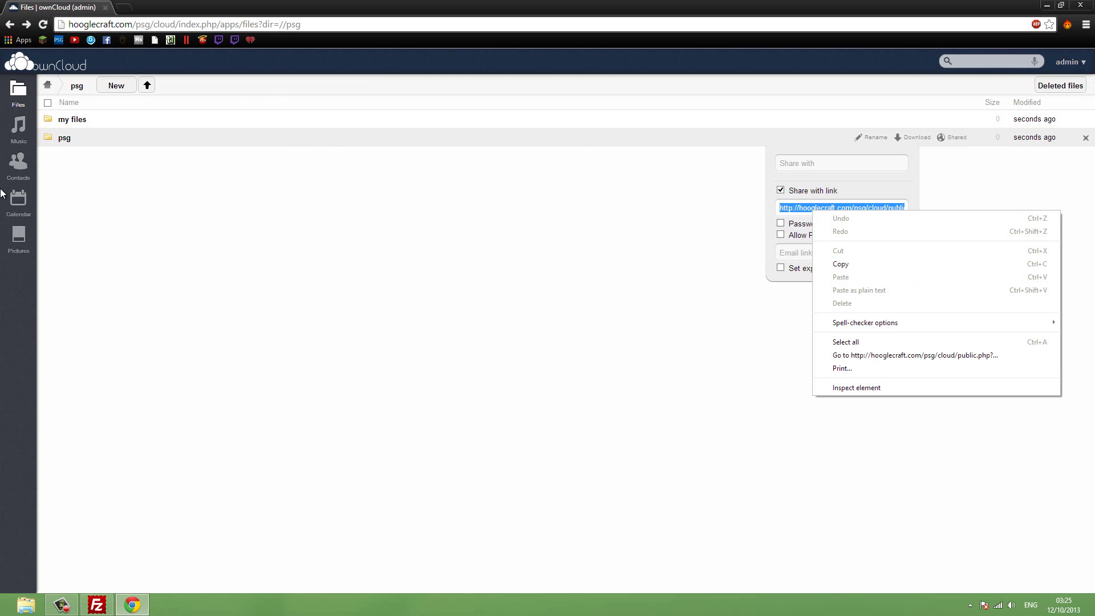
pyautogui.click(240, 254)
pyautogui.click(391, 215)
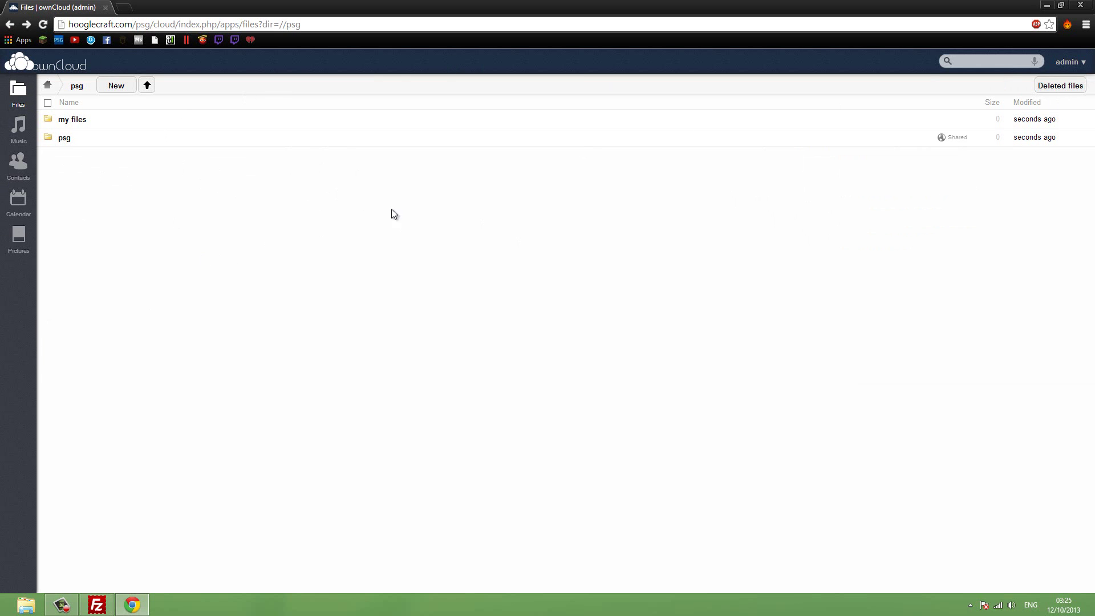
pyautogui.click(1049, 5)
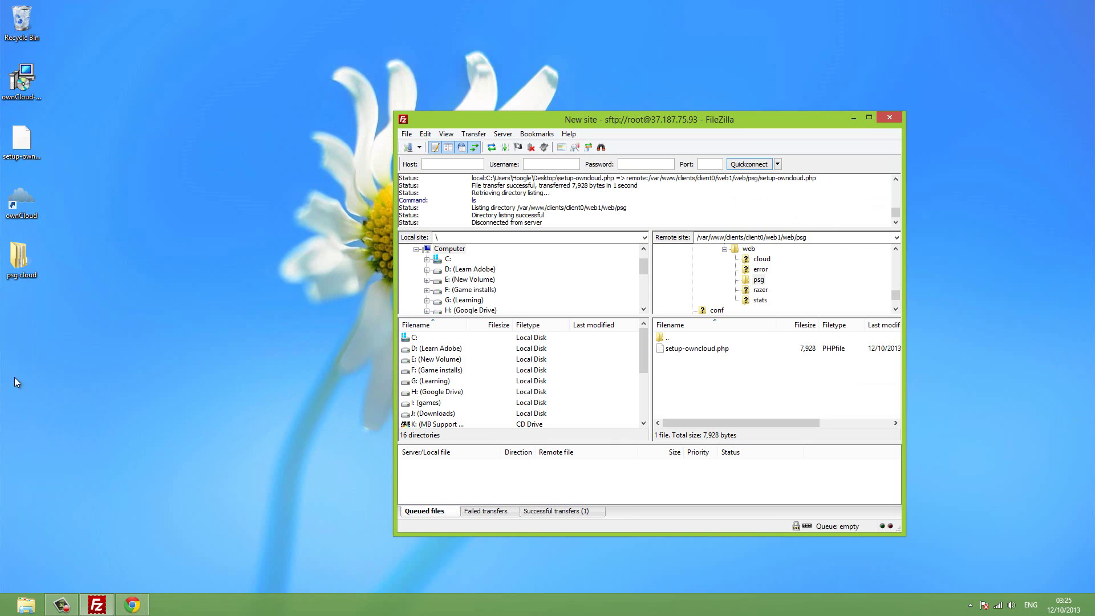
pyautogui.moveTo(1, 614)
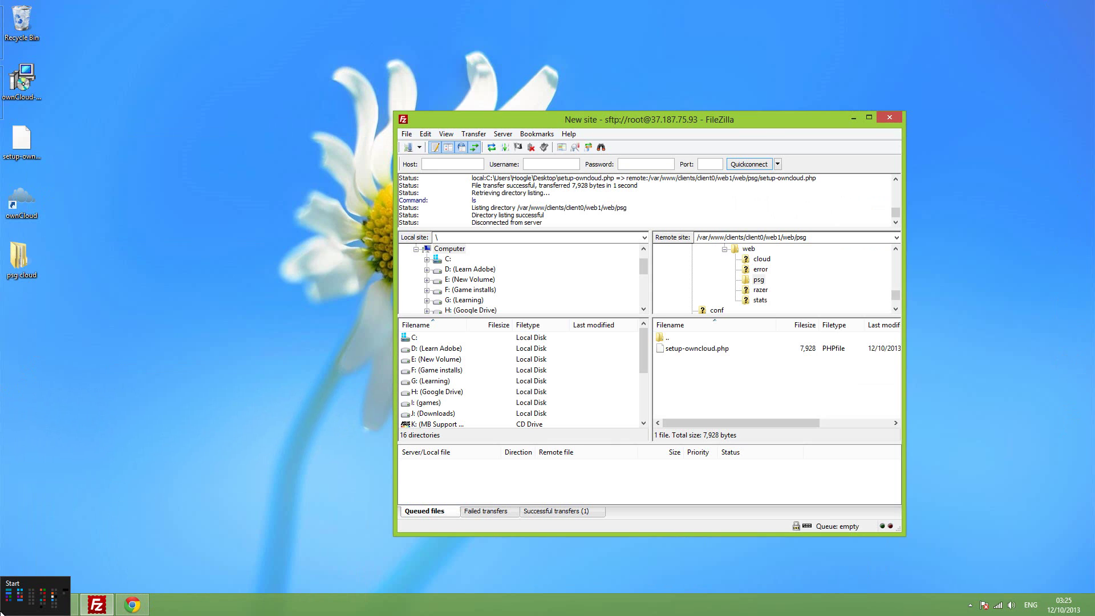
pyautogui.click(23, 606)
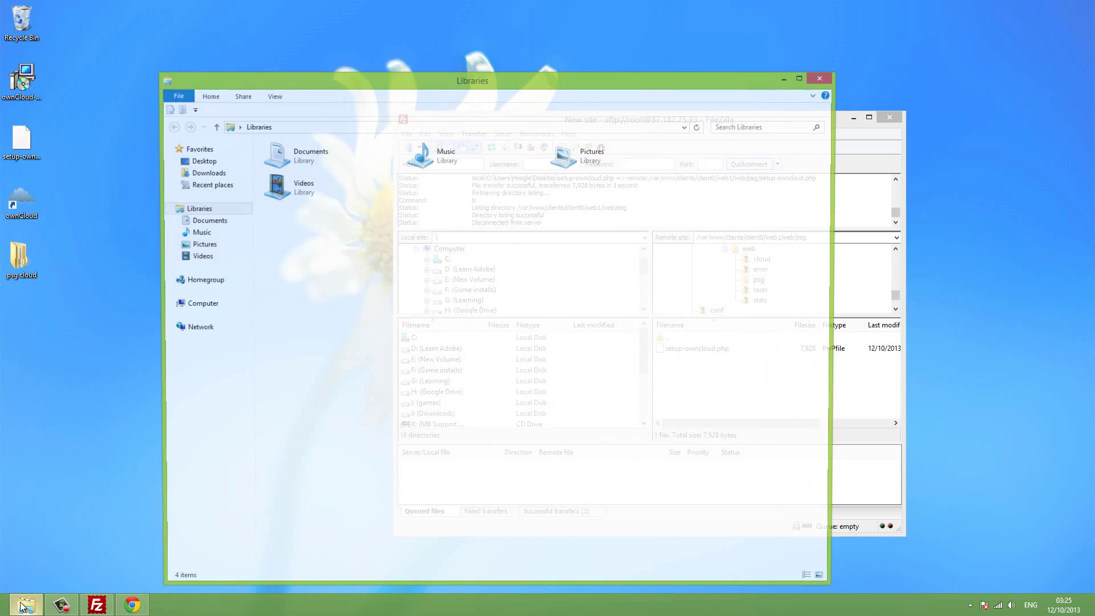
pyautogui.click(197, 305)
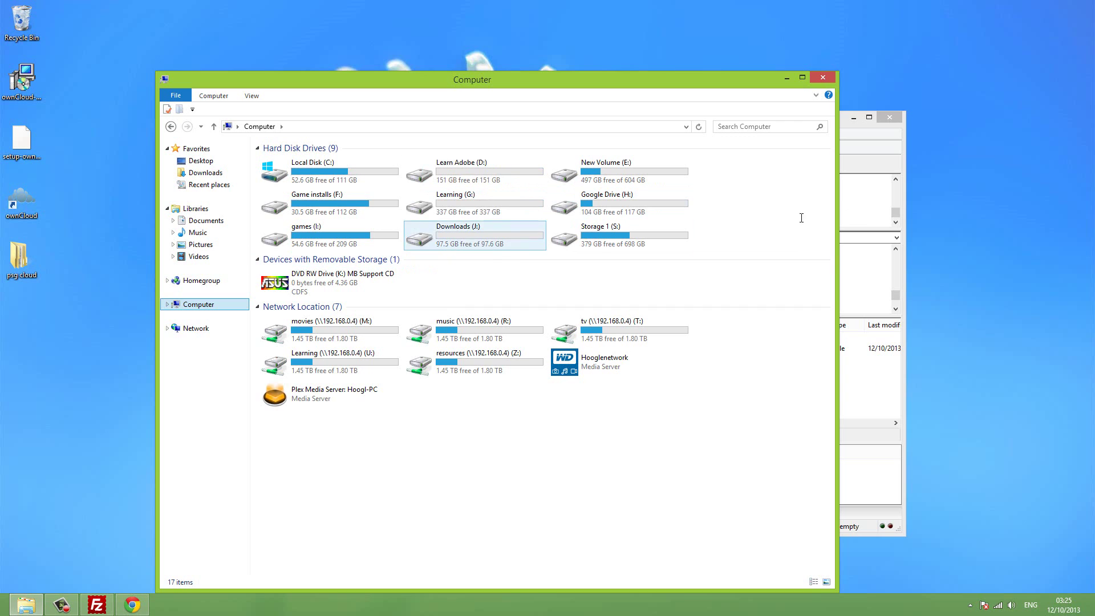
pyautogui.rightClick(751, 229)
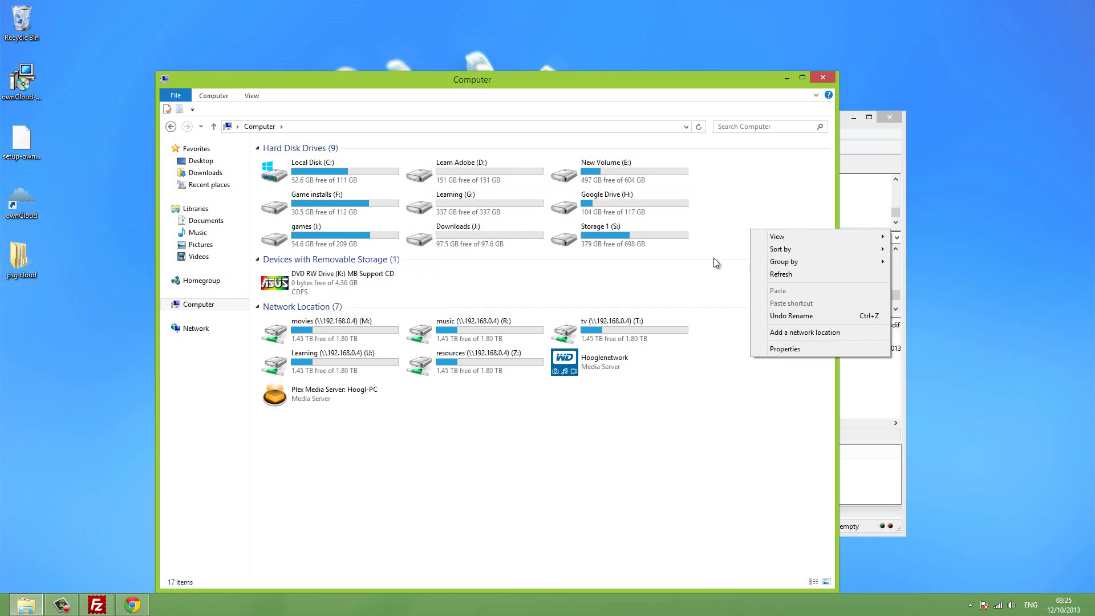
pyautogui.click(473, 241)
pyautogui.click(784, 227)
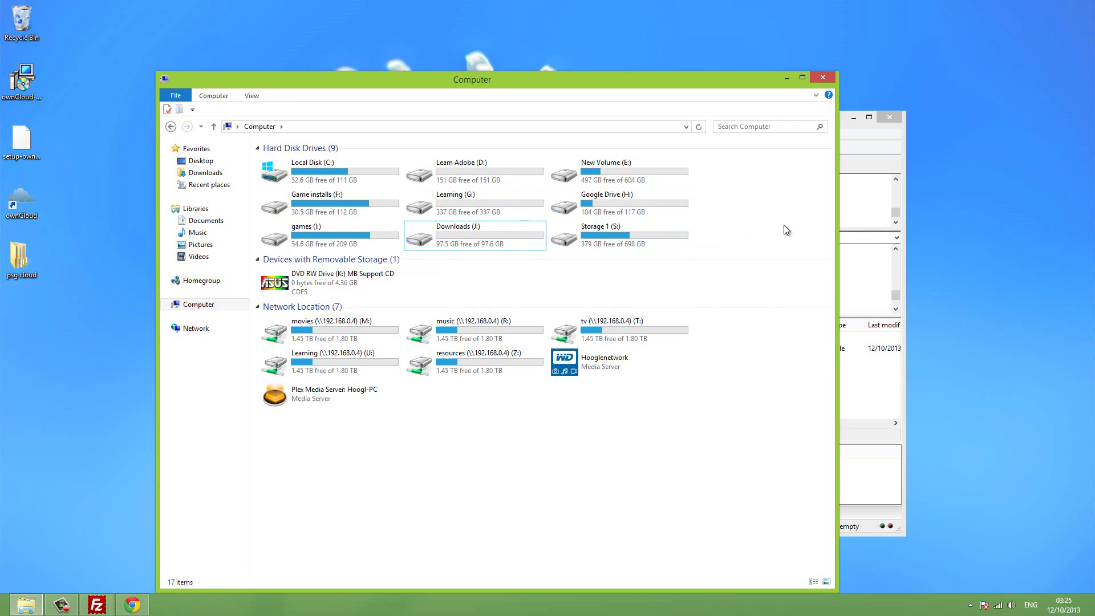
pyautogui.rightClick(783, 227)
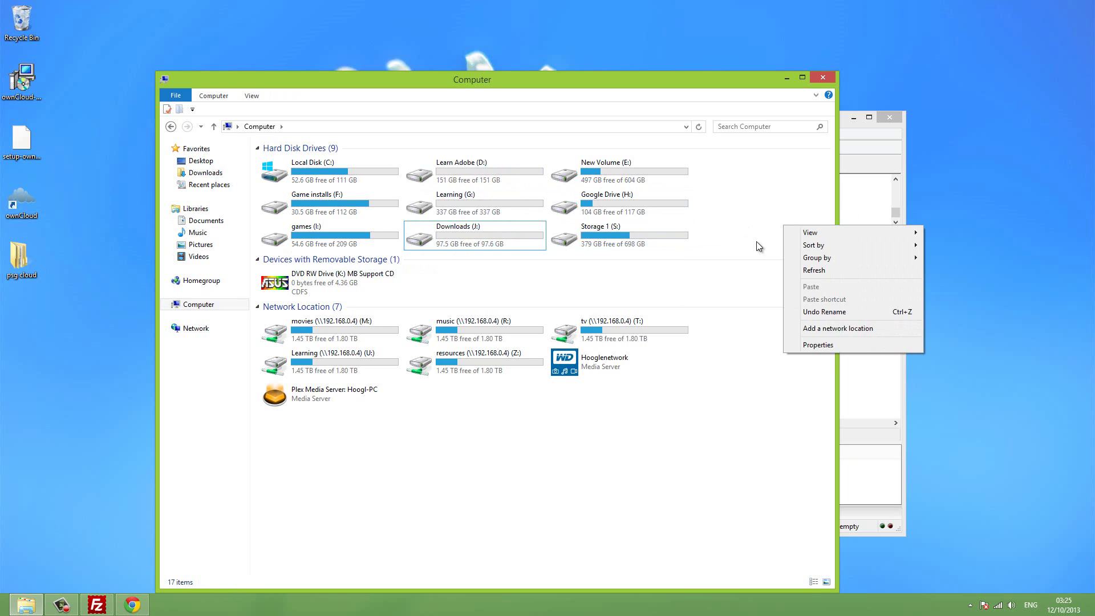
pyautogui.click(759, 246)
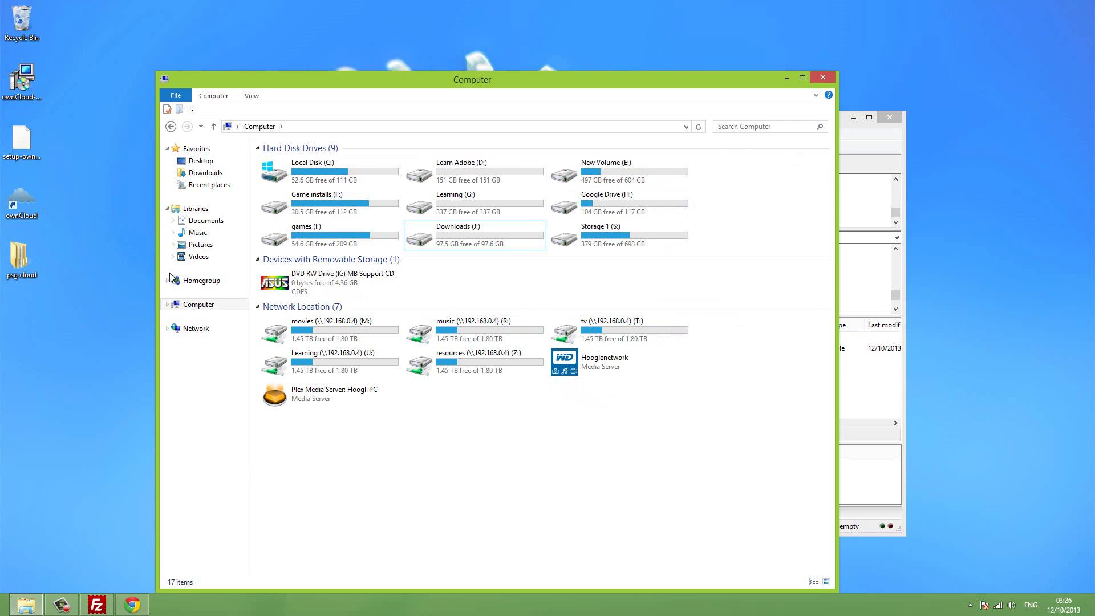
pyautogui.rightClick(490, 440)
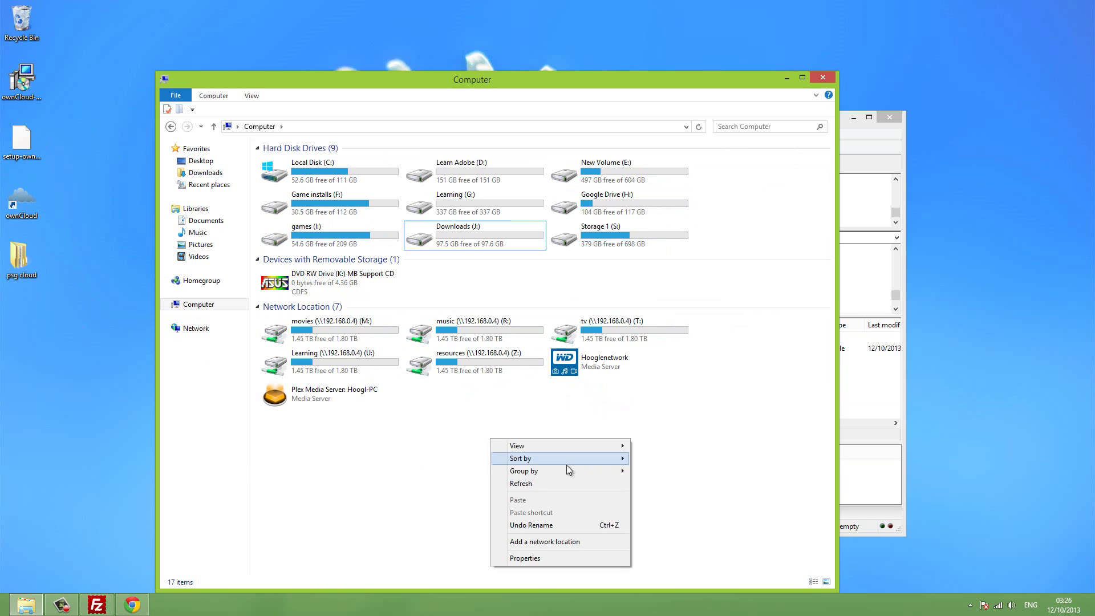
pyautogui.click(421, 455)
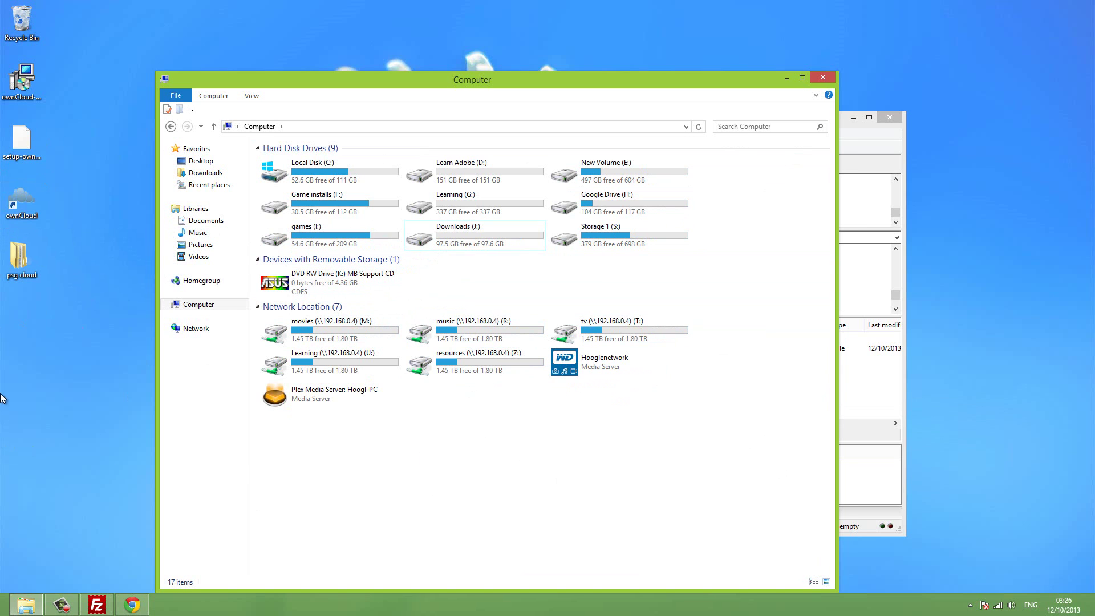
pyautogui.click(892, 15)
pyautogui.click(831, 80)
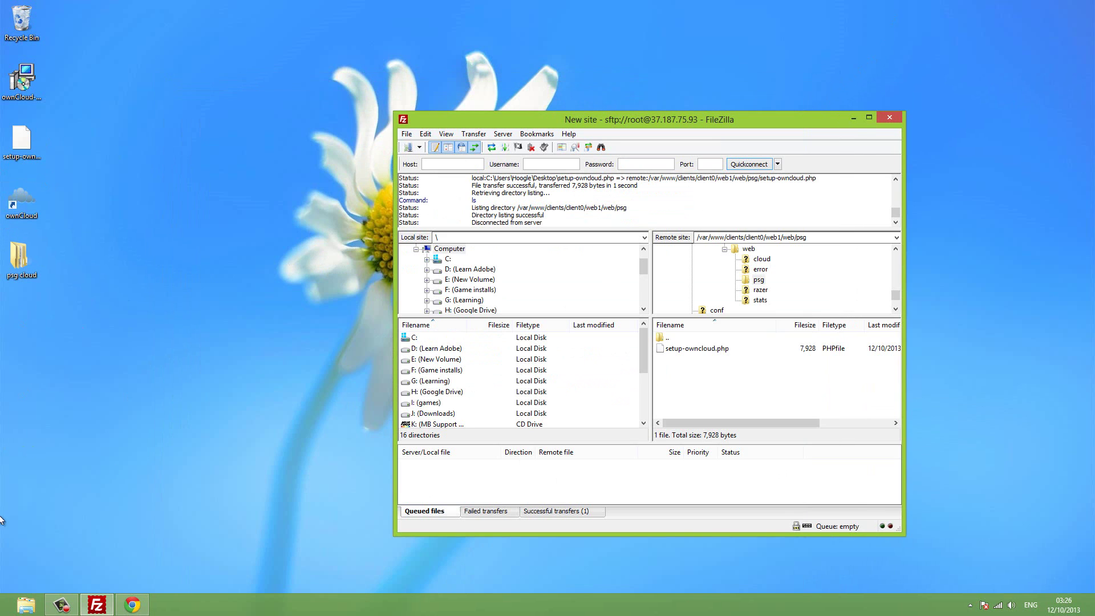
# Open the synced psg cloud folder and navigate into psg › my files.
pyautogui.doubleClick(19, 276)
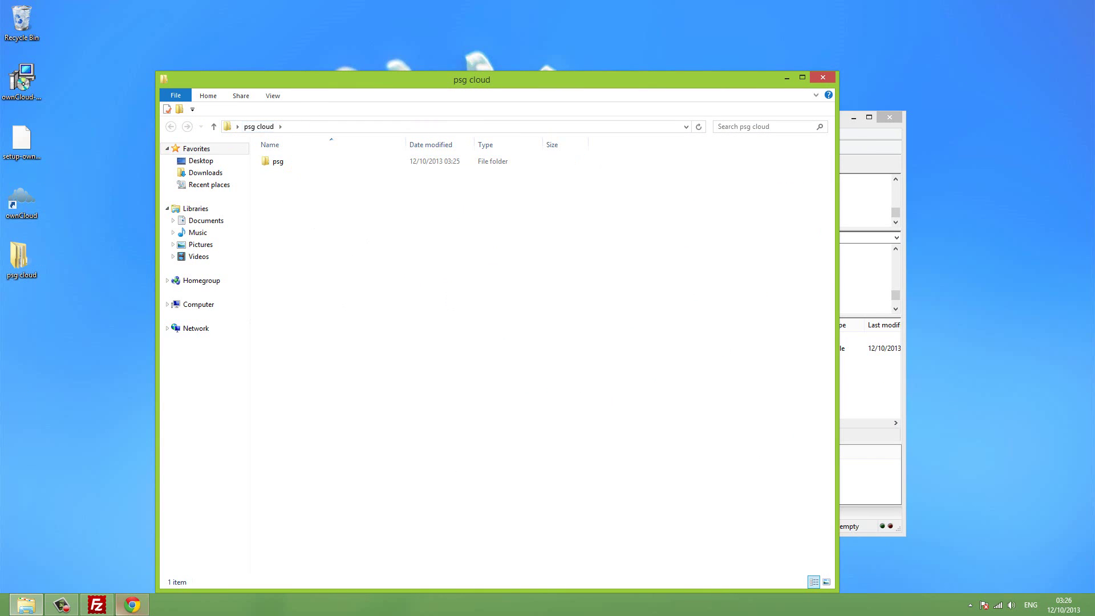
pyautogui.click(131, 608)
pyautogui.click(130, 608)
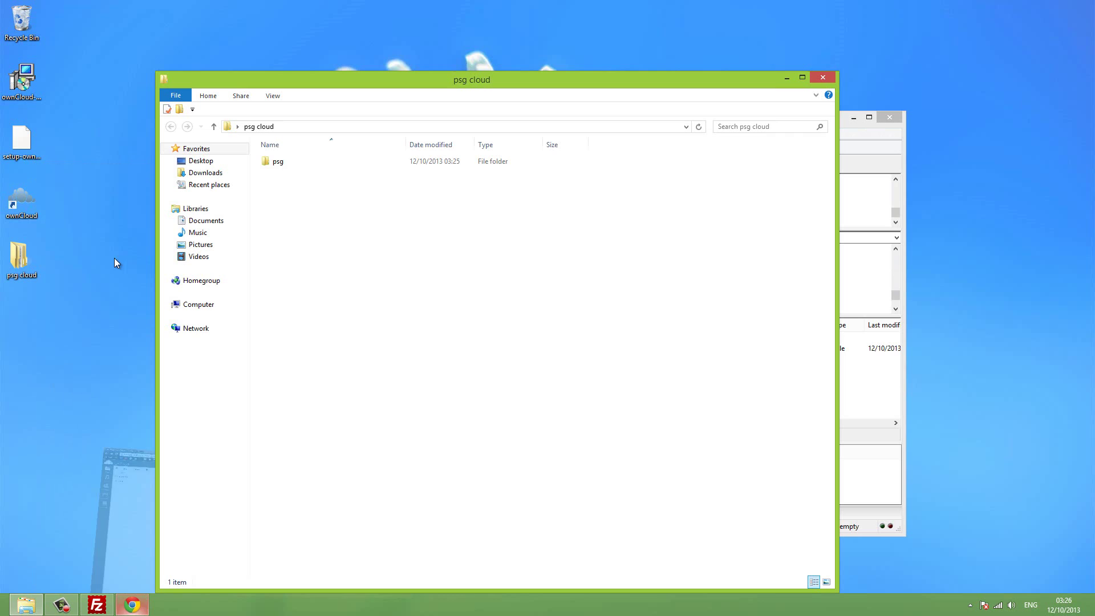
pyautogui.click(320, 211)
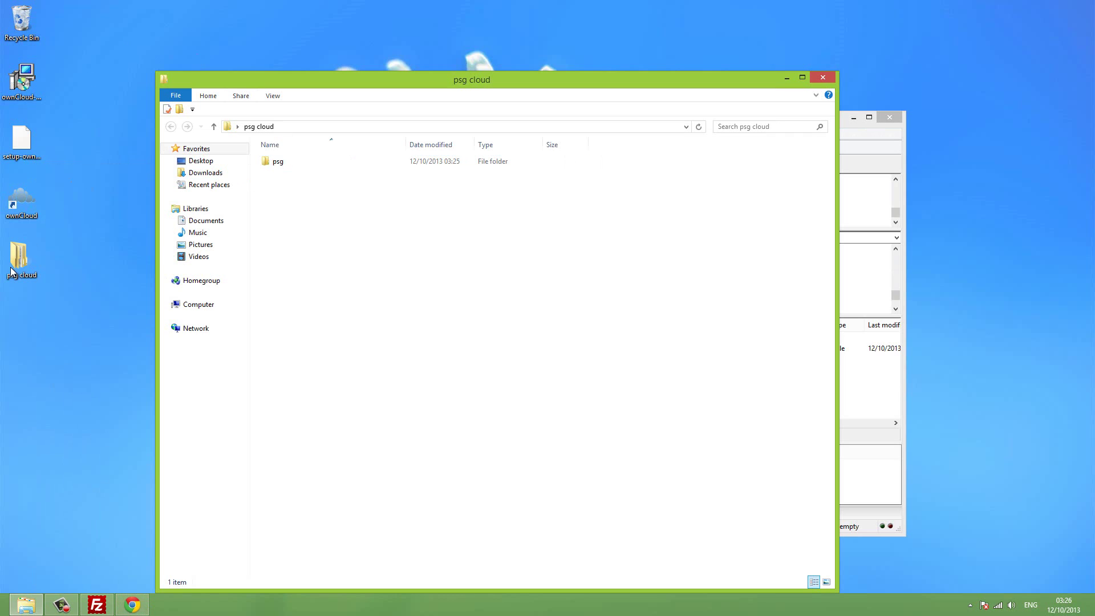
pyautogui.doubleClick(282, 161)
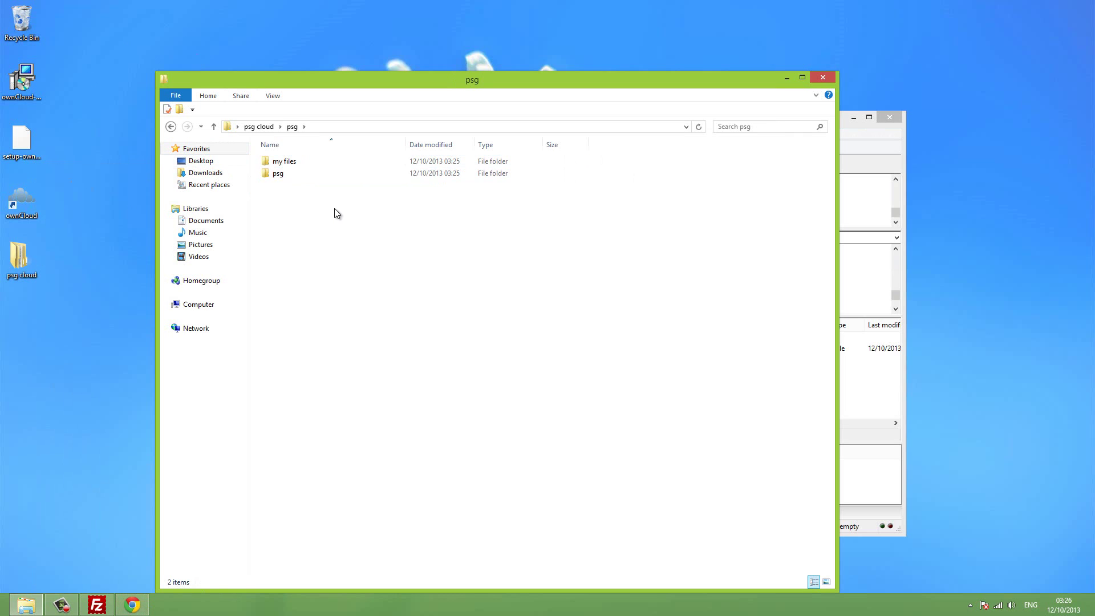
pyautogui.doubleClick(296, 164)
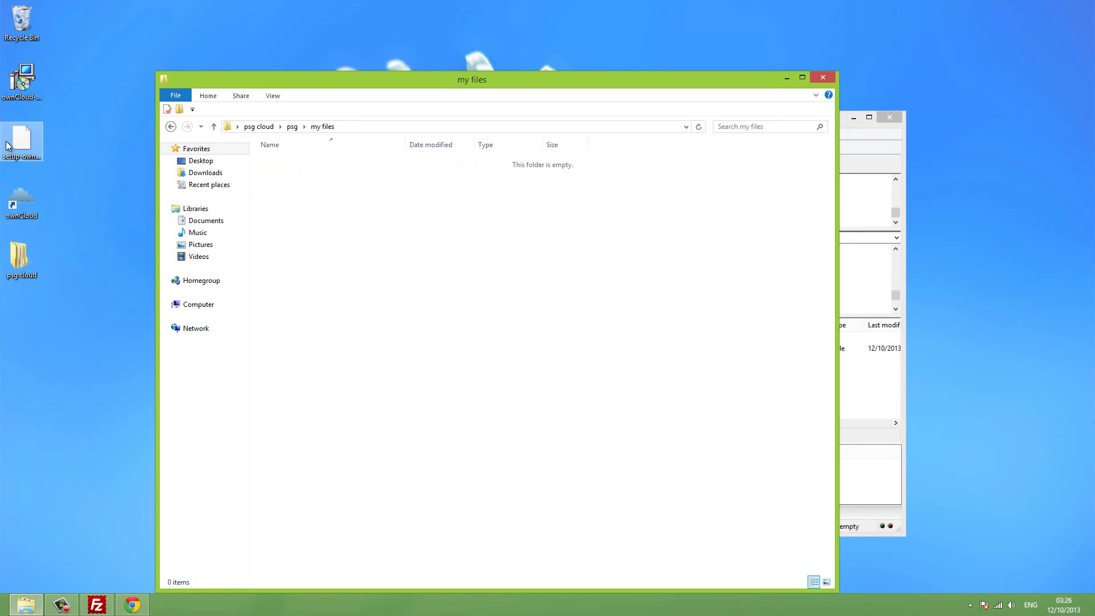
# Move setup-owncloud.php from the desktop into the my files folder.
pyautogui.moveTo(21, 140); pyautogui.dragTo(360, 246)
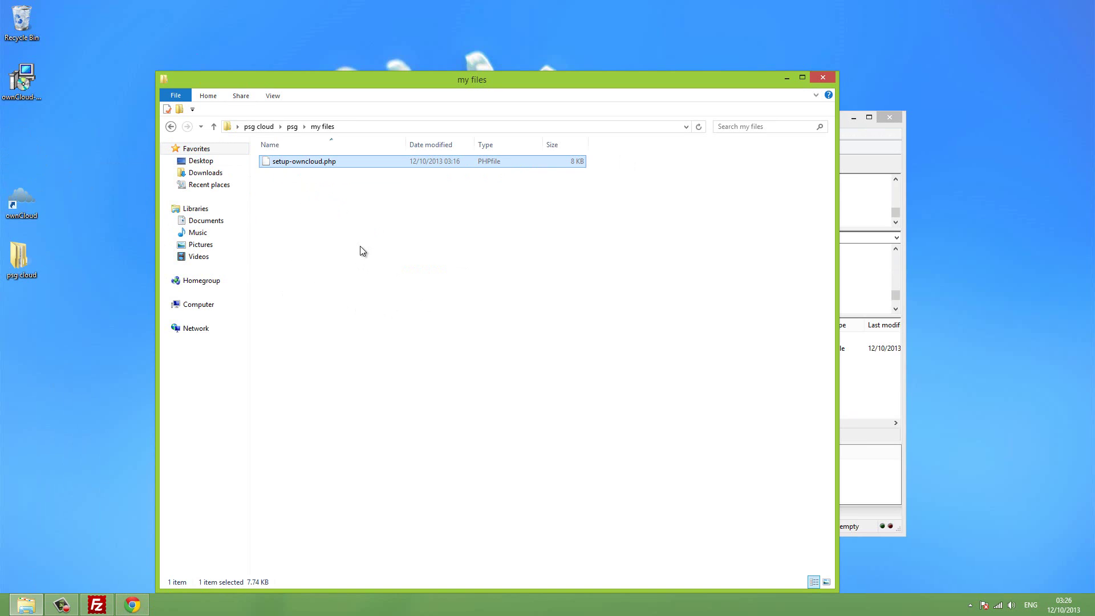
pyautogui.click(353, 240)
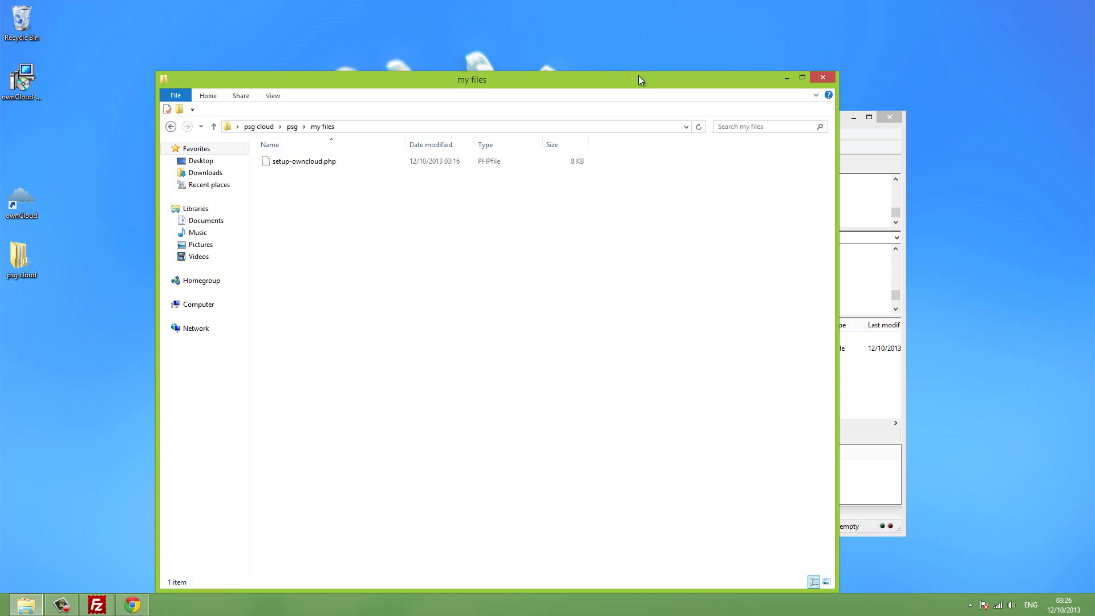
pyautogui.moveTo(632, 83); pyautogui.dragTo(648, 85)
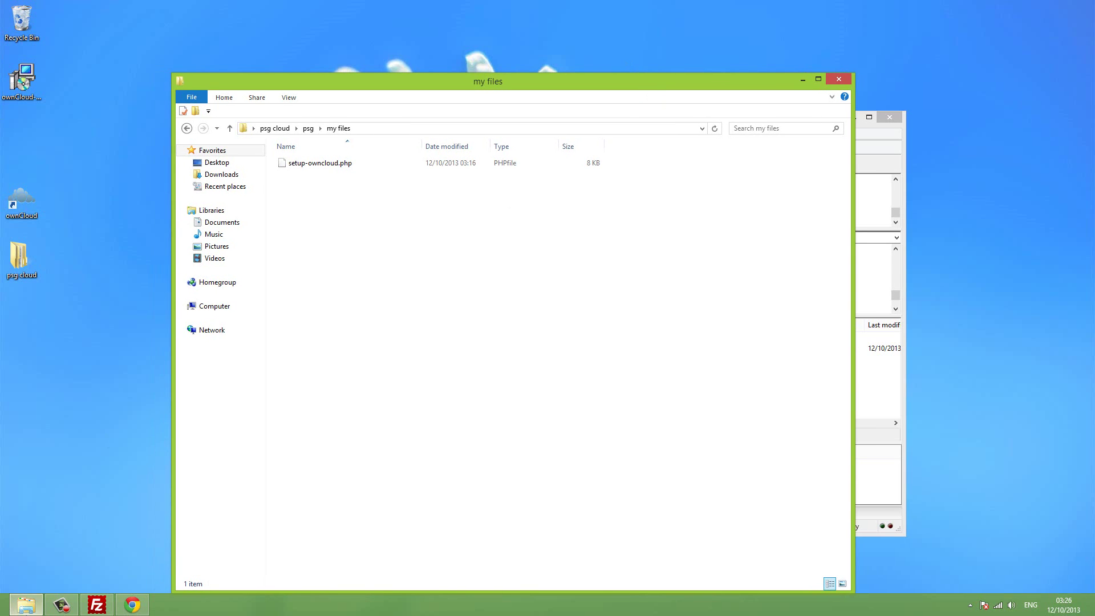
pyautogui.moveTo(1, 614)
# Check that setup-owncloud.php shows in ownCloud's online my files folder, then minimize Chrome.
pyautogui.click(126, 610)
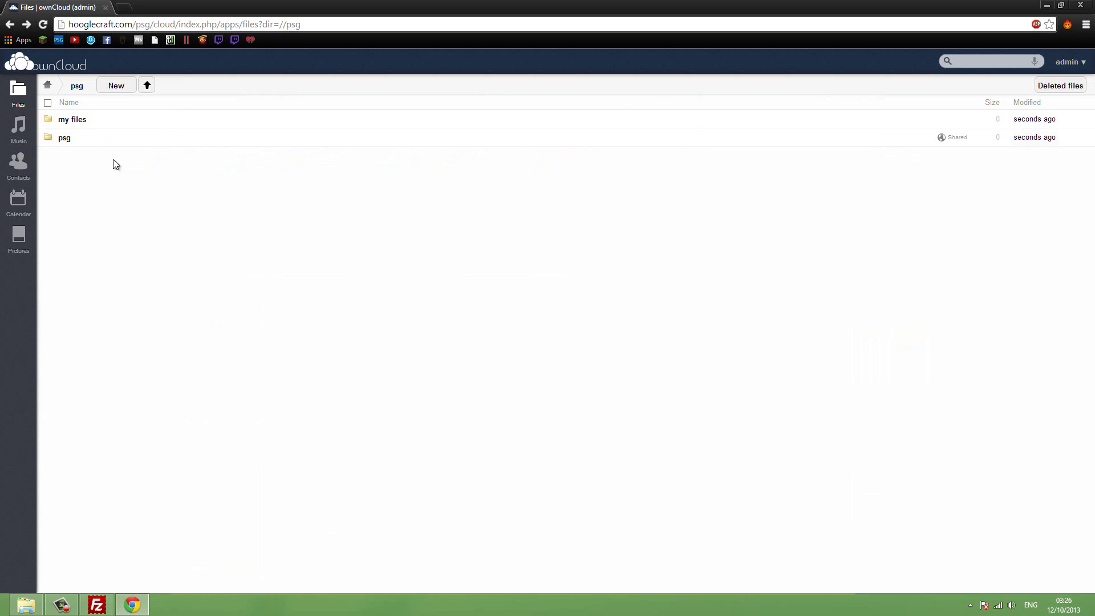
pyautogui.click(68, 119)
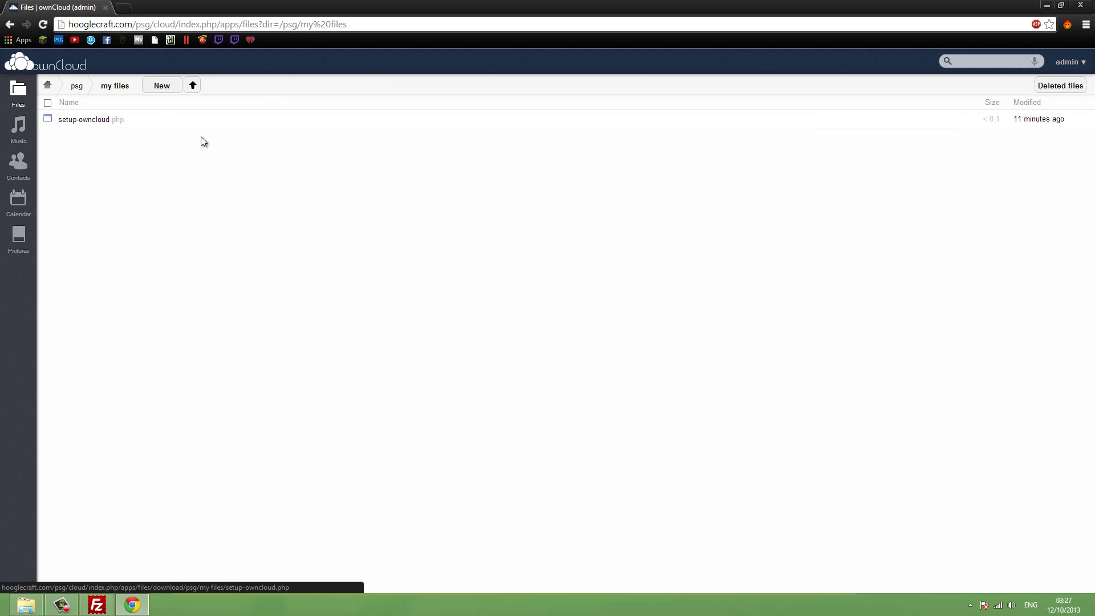
pyautogui.click(1047, 5)
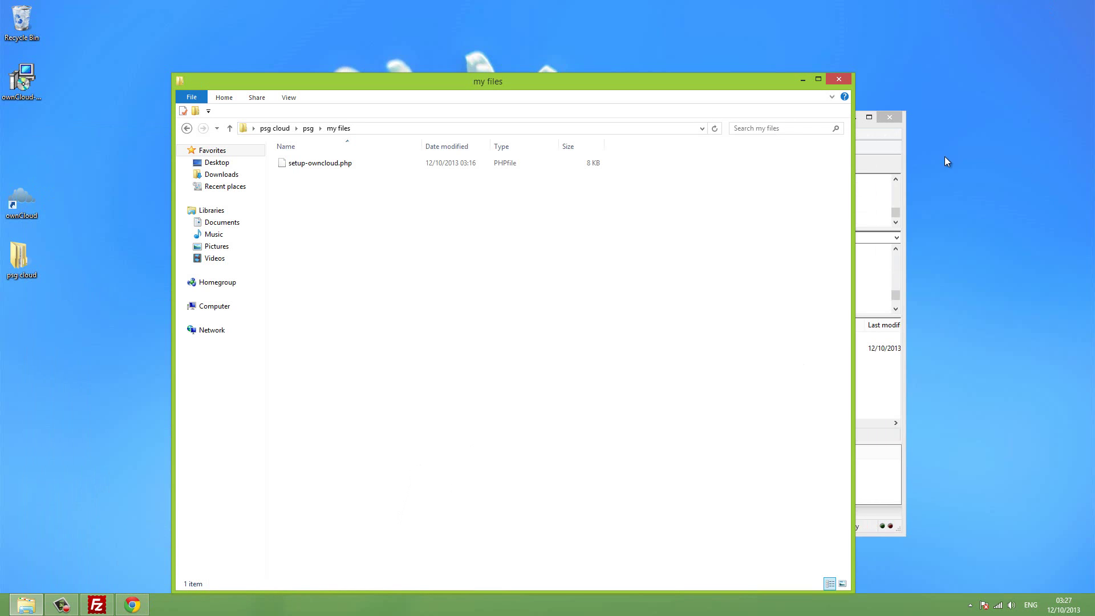
# Close the my files window and open the server's web/cloud folder in FileZilla.
pyautogui.click(849, 82)
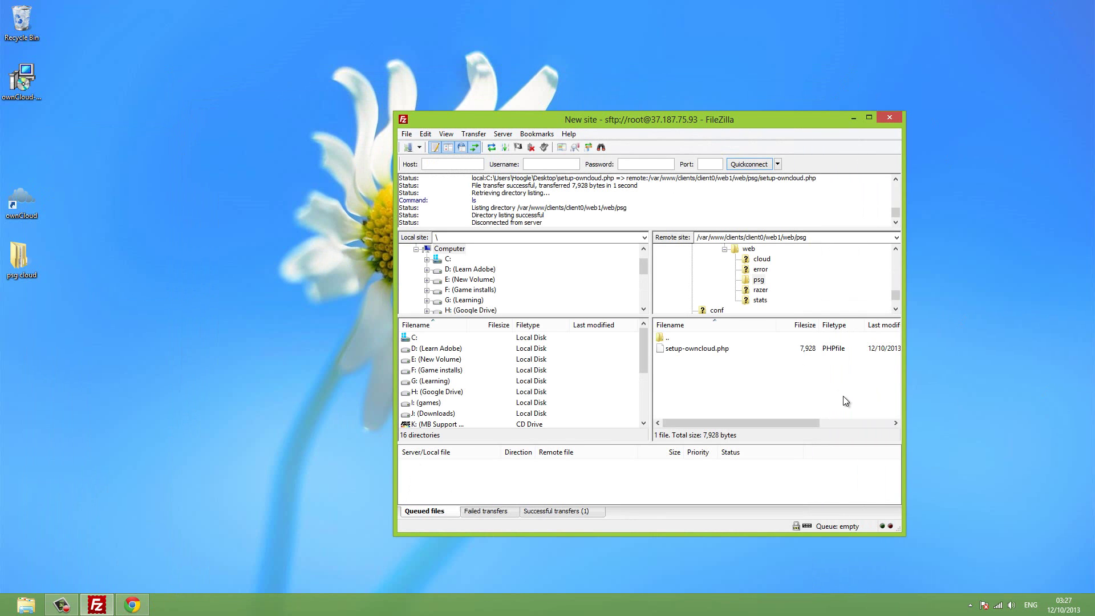
pyautogui.click(74, 515)
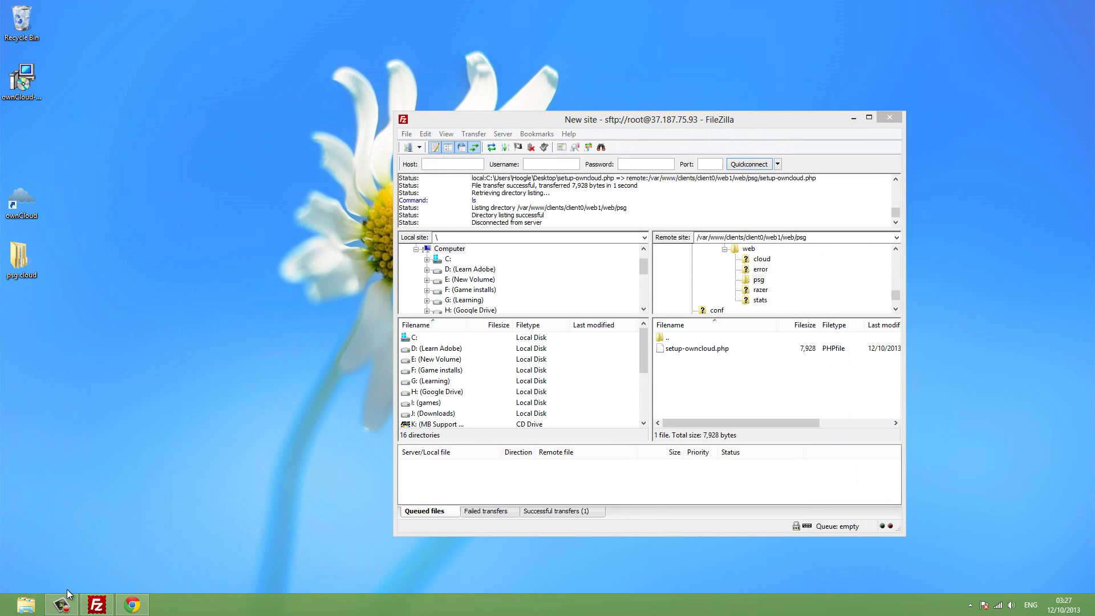
pyautogui.click(808, 383)
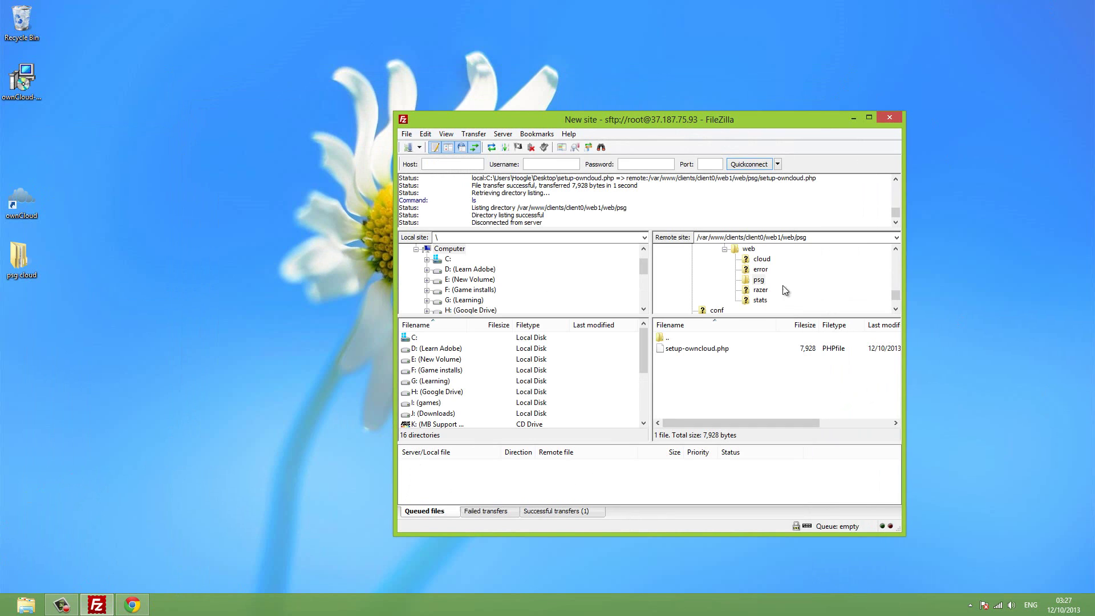
pyautogui.click(763, 259)
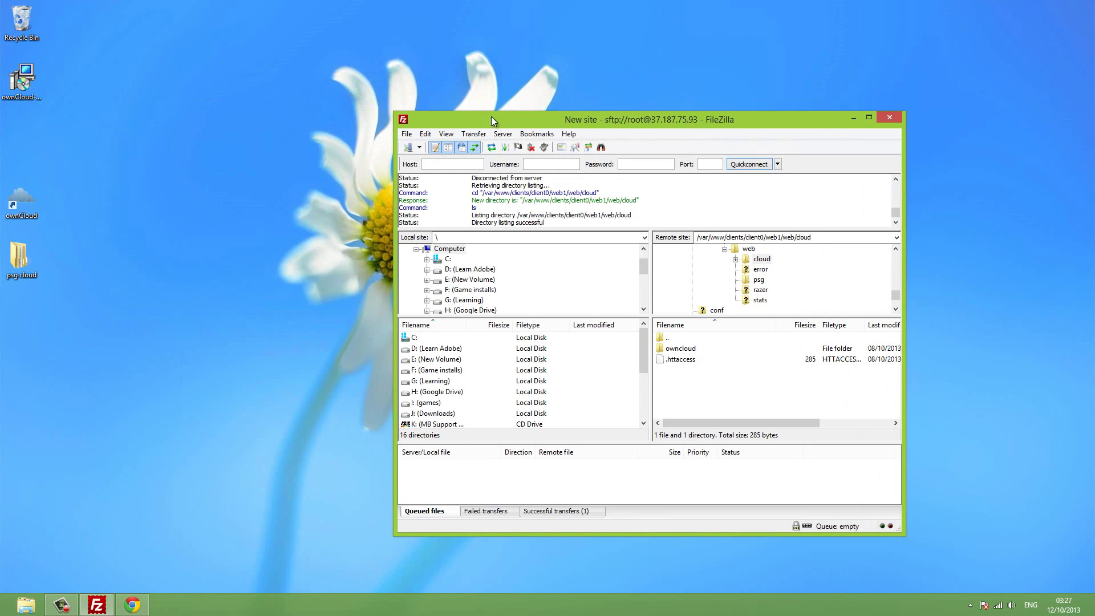
pyautogui.moveTo(491, 117); pyautogui.dragTo(480, 18)
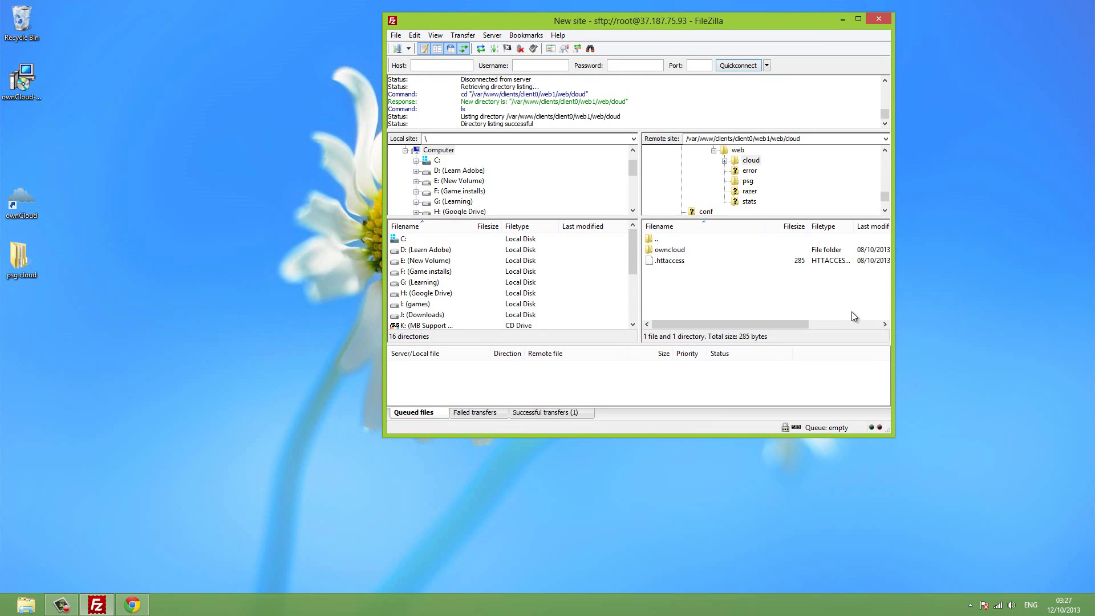
# Try dragging .htaccess to the desktop, then open its context menu in the remote list.
pyautogui.click(665, 263)
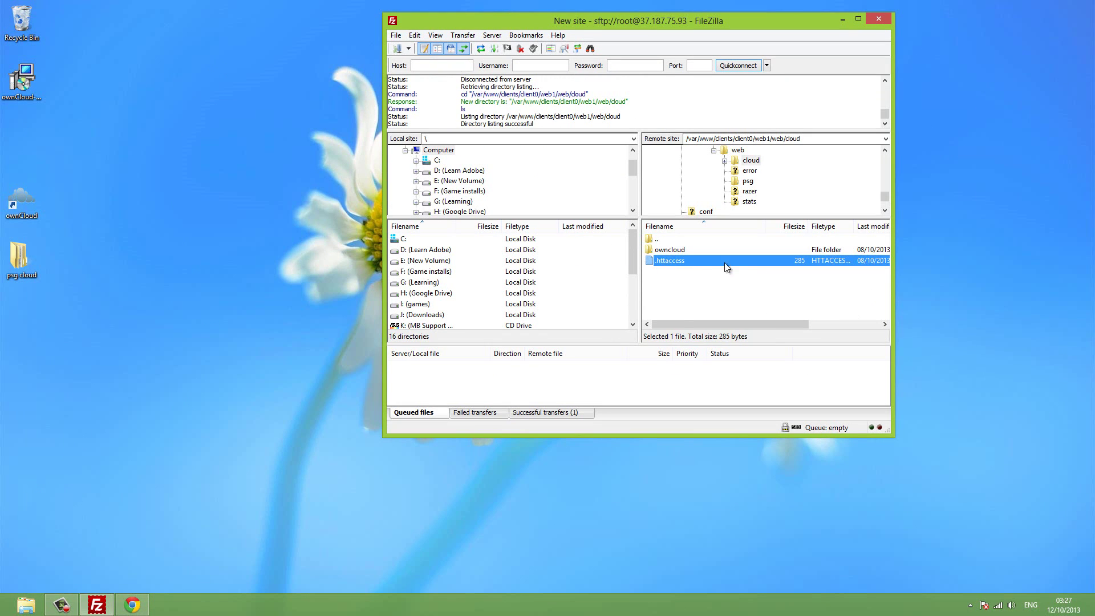
pyautogui.moveTo(685, 262); pyautogui.dragTo(294, 344)
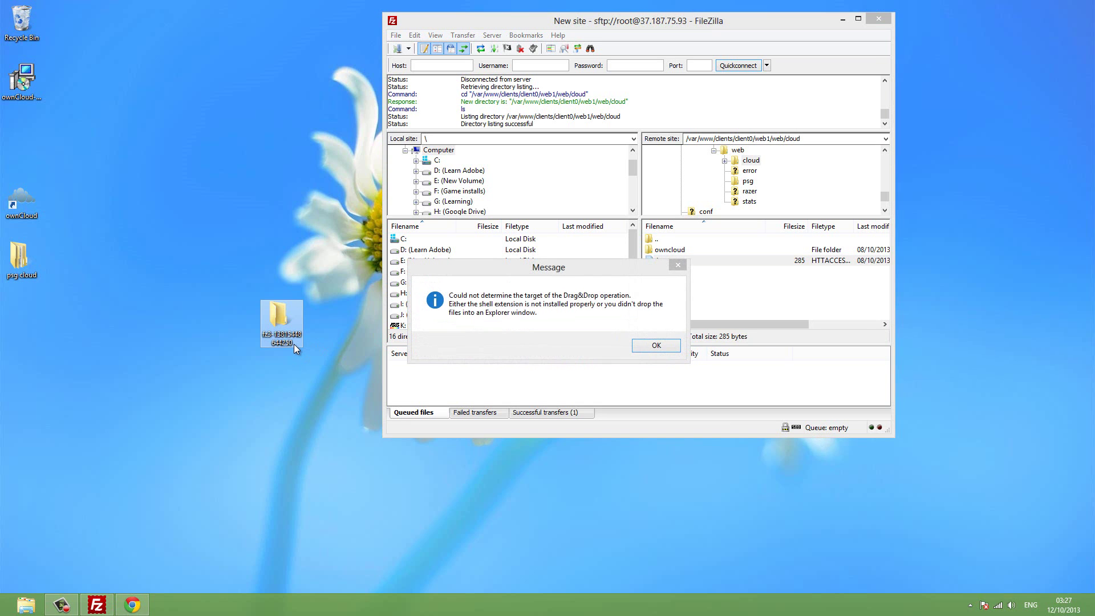
pyautogui.click(653, 346)
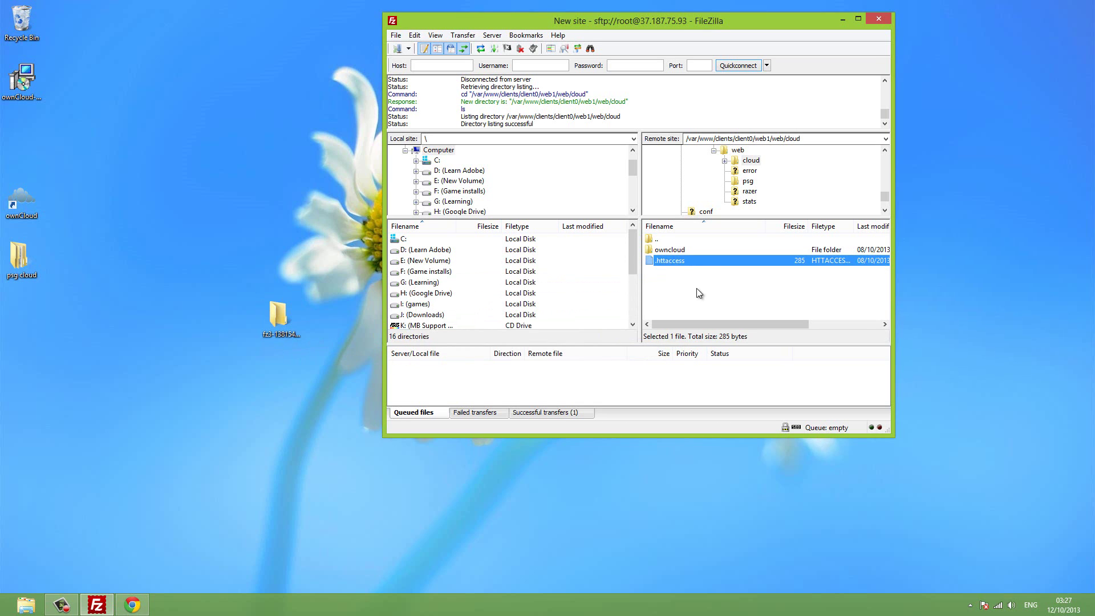
pyautogui.rightClick(678, 251)
pyautogui.click(667, 262)
pyautogui.rightClick(667, 261)
pyautogui.click(644, 283)
pyautogui.click(670, 261)
pyautogui.rightClick(670, 260)
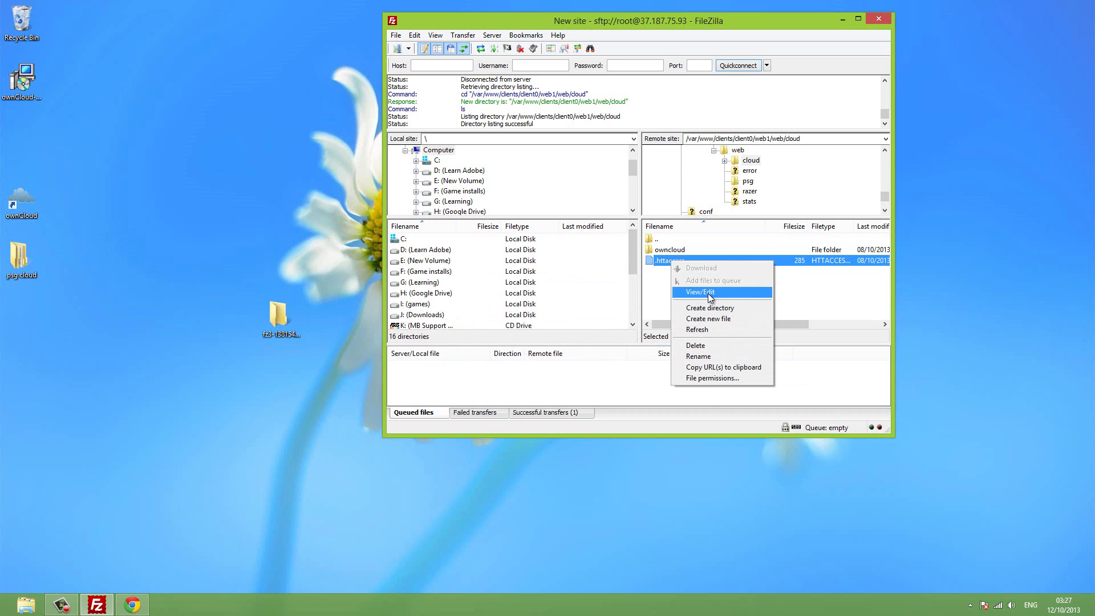
# Choose View/Edit for .htaccess with a custom program and browse for the editor.
pyautogui.click(707, 292)
pyautogui.click(689, 279)
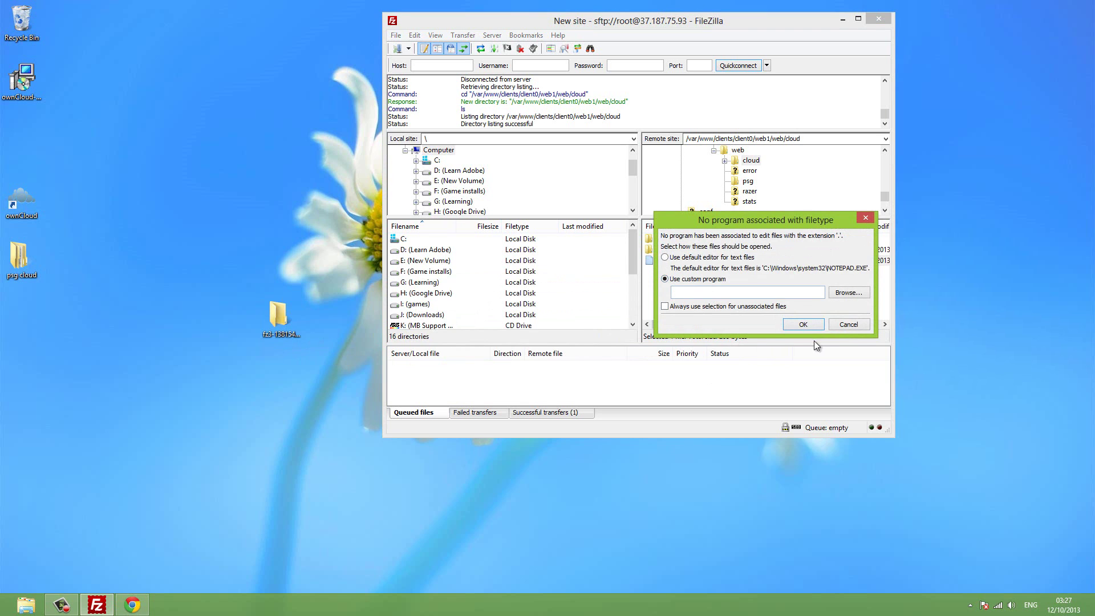
pyautogui.click(852, 294)
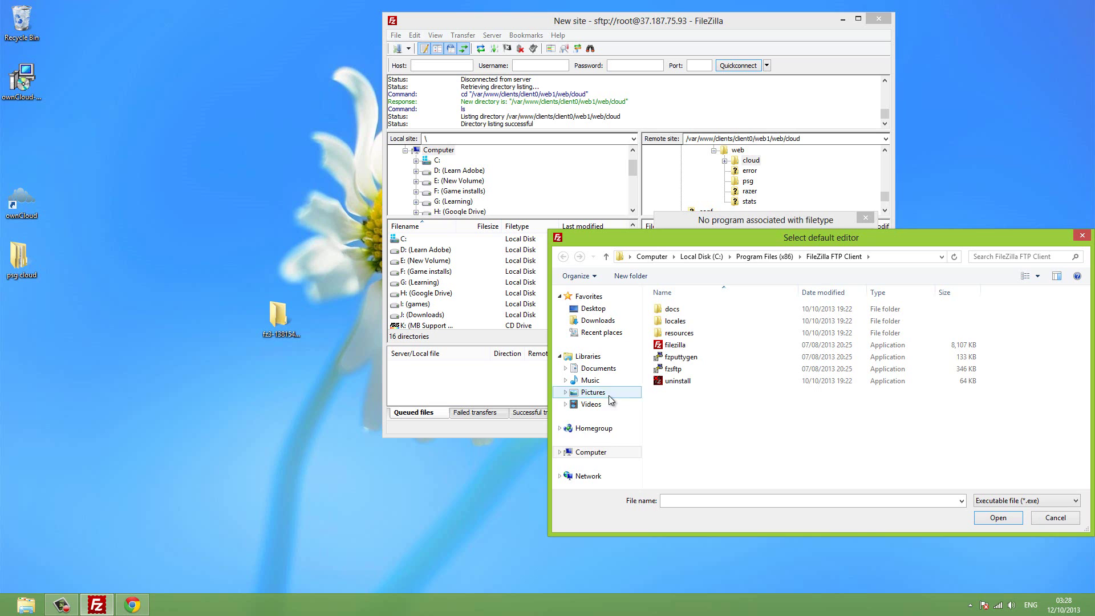
# Select notepad++.exe from C:\Program Files (x86)\Notepad++ as the editor.
pyautogui.click(591, 452)
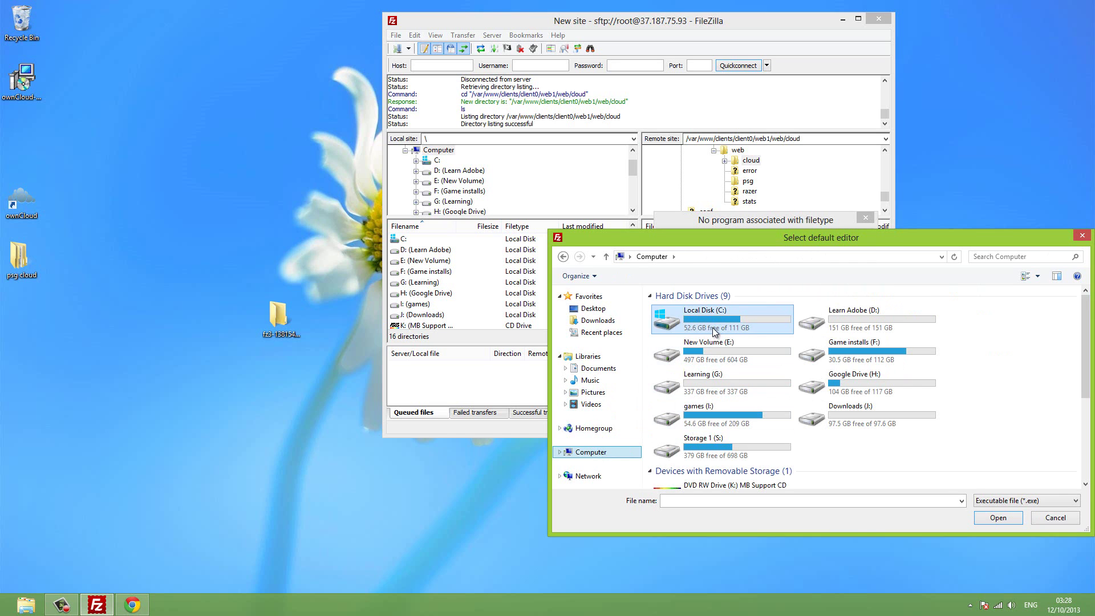
pyautogui.doubleClick(715, 332)
pyautogui.doubleClick(714, 332)
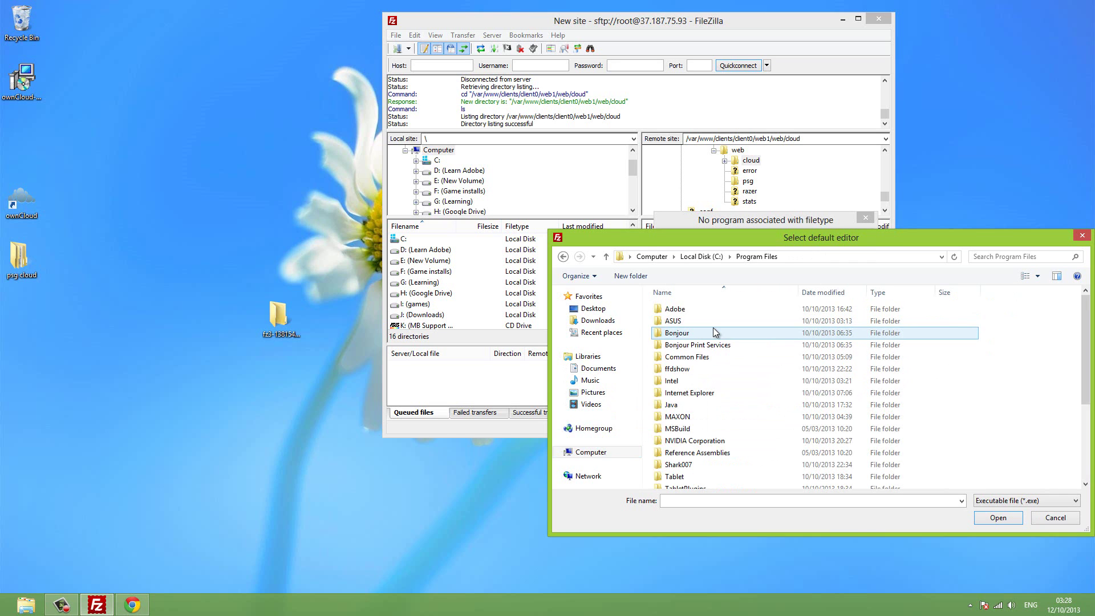
pyautogui.scroll(-4, 715, 332)
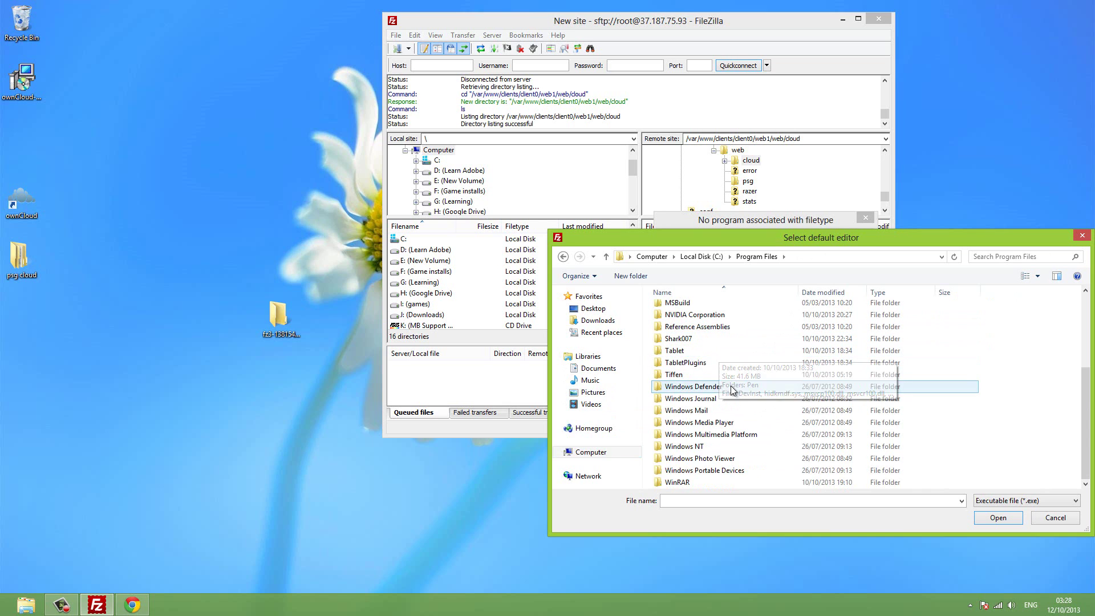
pyautogui.scroll(1, 730, 380)
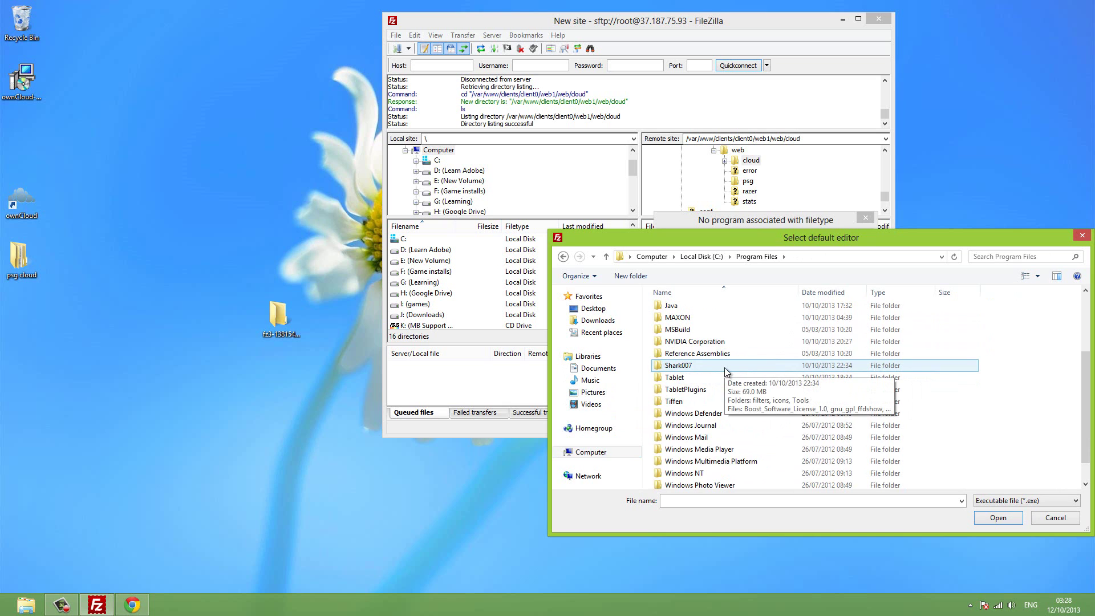
pyautogui.click(702, 256)
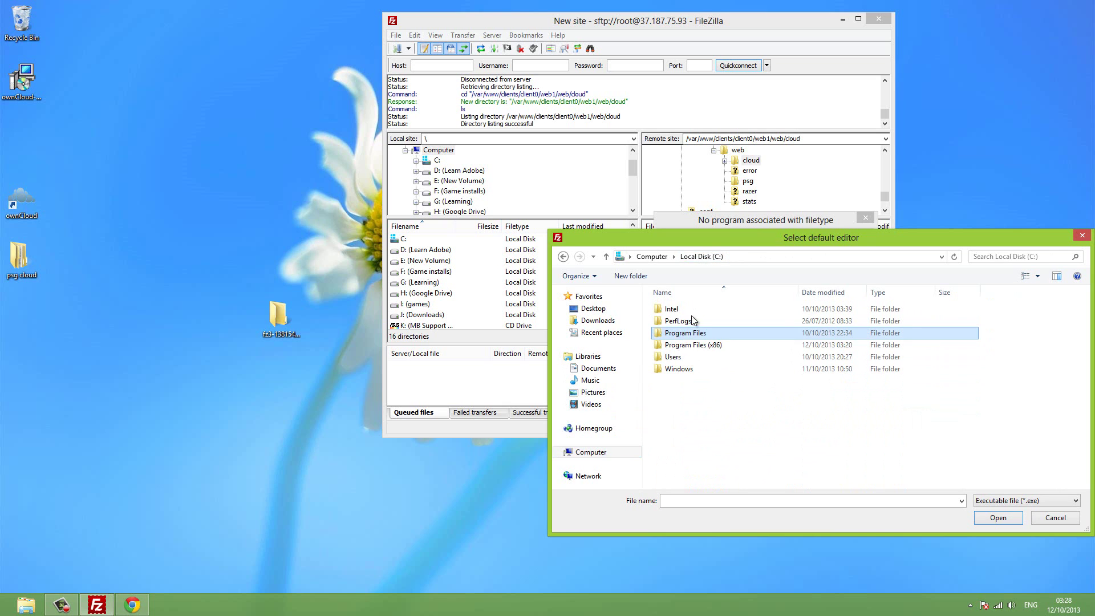
pyautogui.doubleClick(691, 345)
pyautogui.scroll(-4, 690, 355)
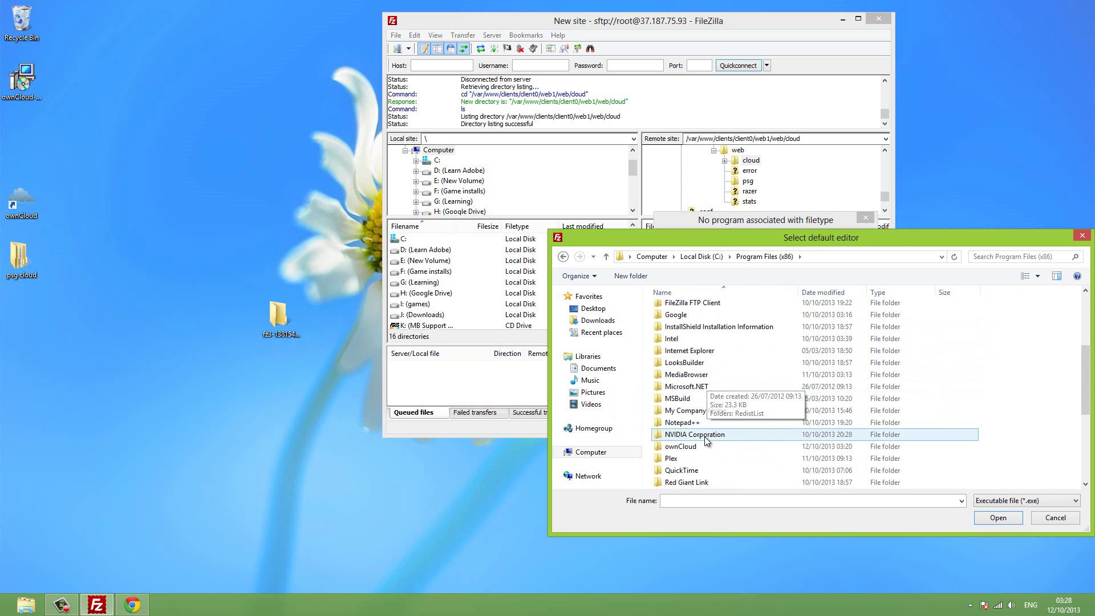
pyautogui.doubleClick(705, 423)
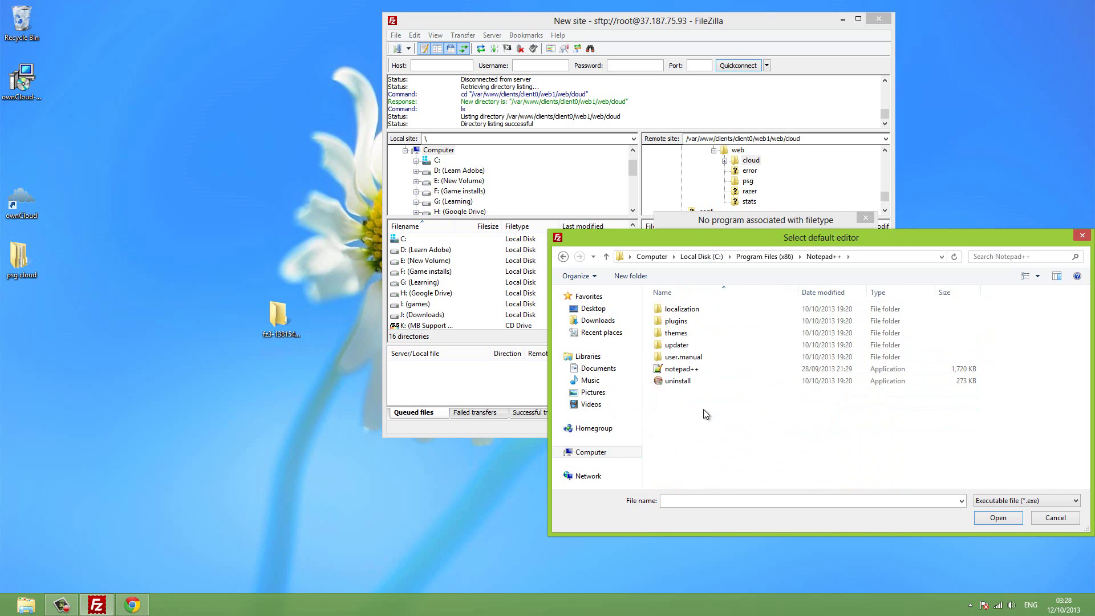
pyautogui.click(687, 371)
pyautogui.click(996, 517)
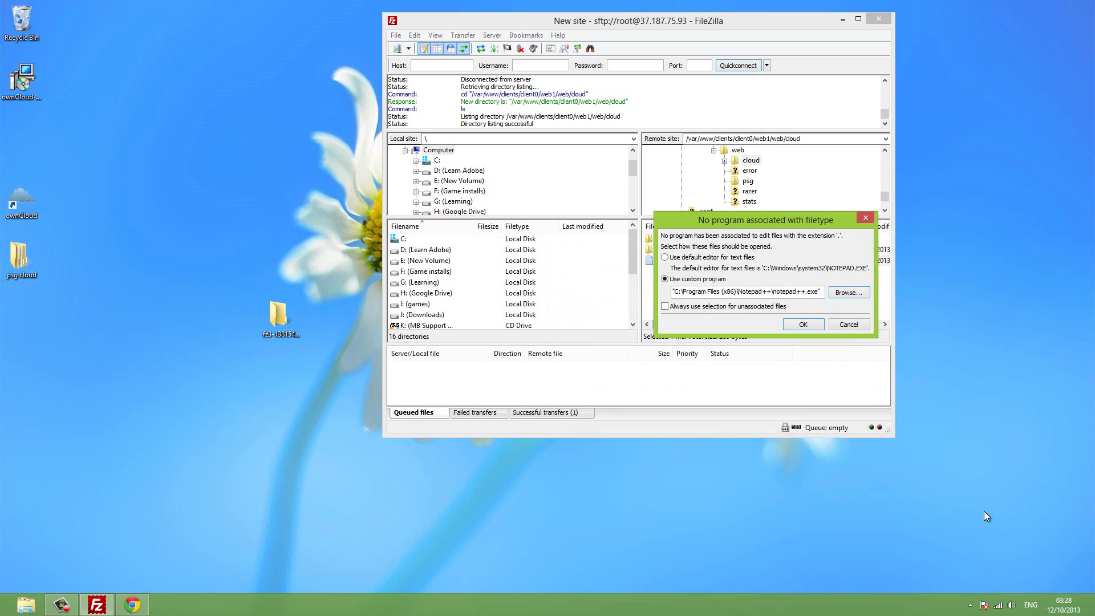
# Open .htaccess in Notepad++ and highlight line 6, 'php_flag magic_quotes_gpc Off'.
pyautogui.click(805, 326)
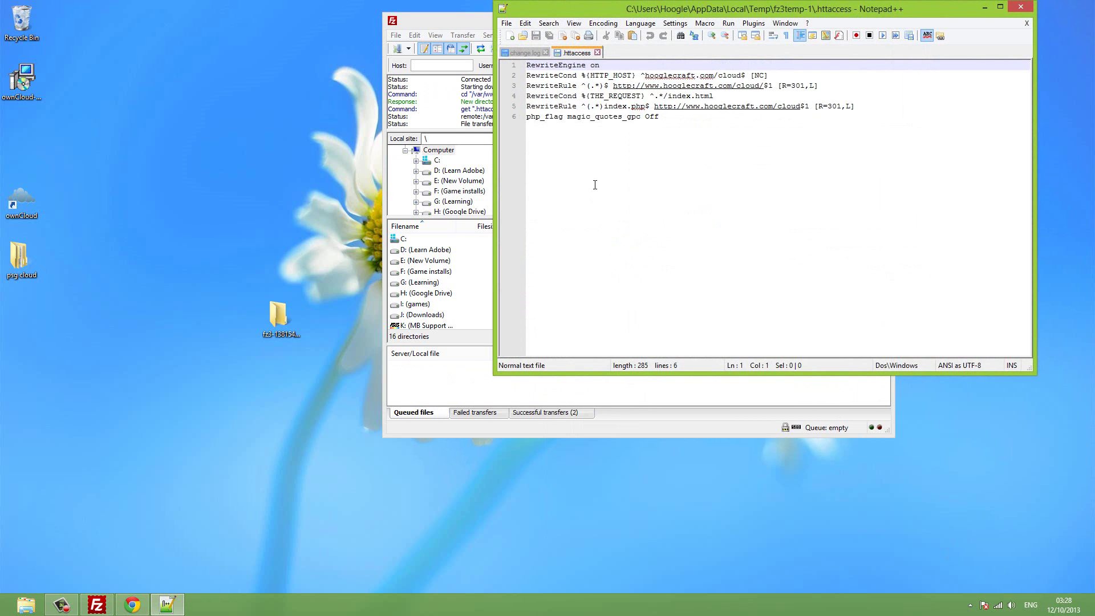
pyautogui.click(529, 117)
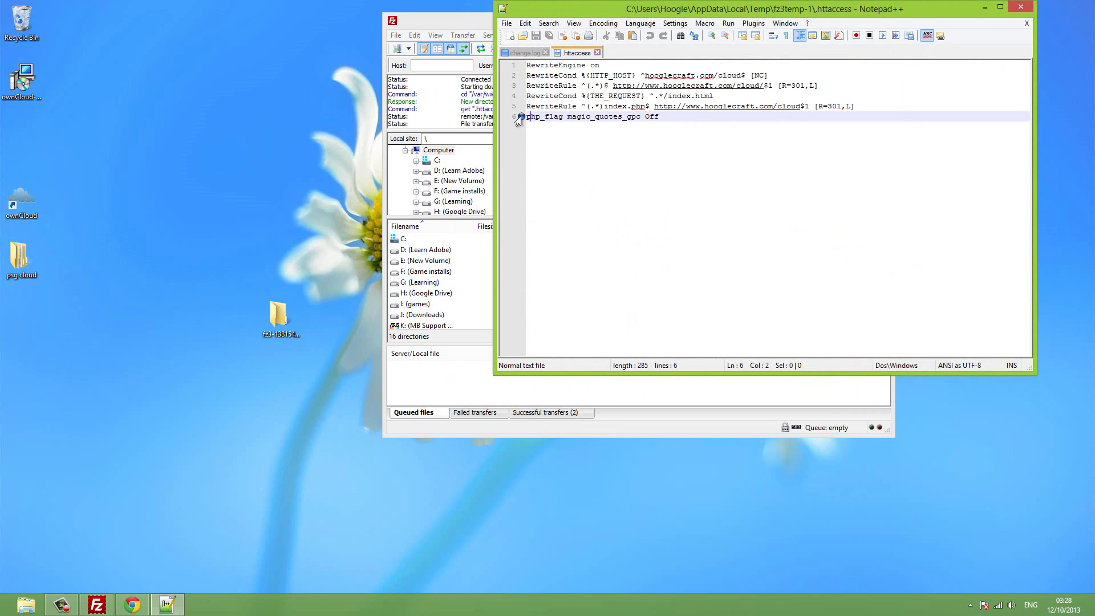
pyautogui.click(666, 117)
pyautogui.moveTo(659, 117); pyautogui.dragTo(524, 113)
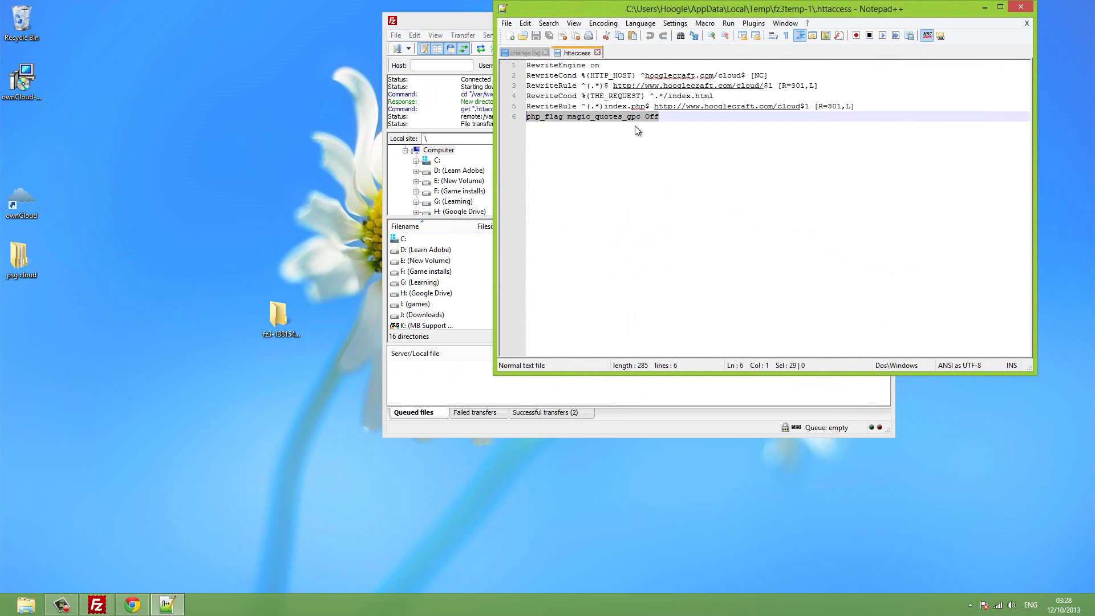
pyautogui.click(666, 120)
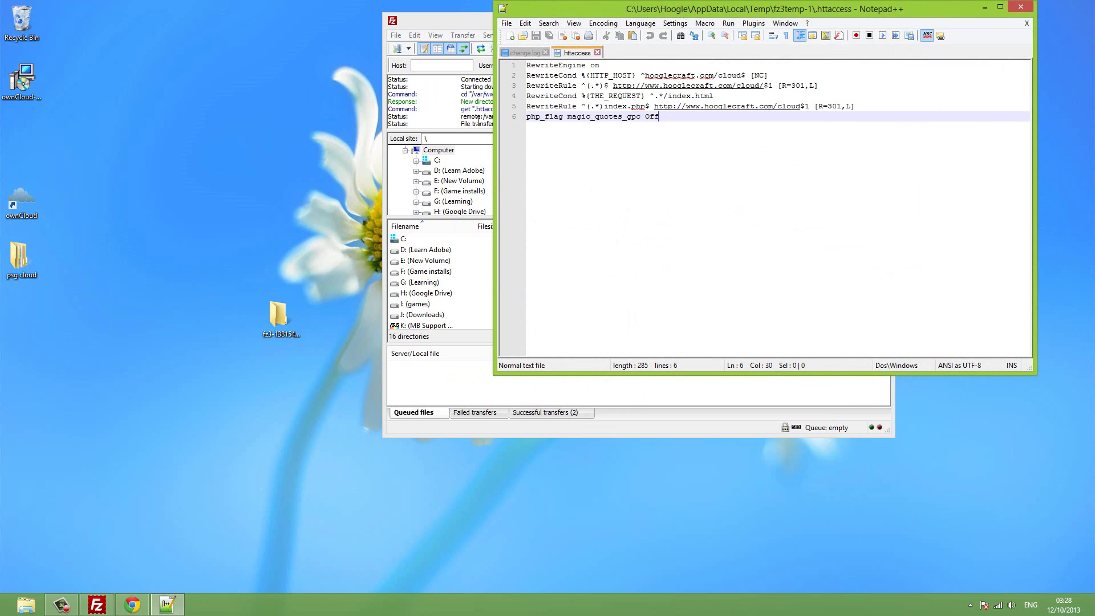
pyautogui.moveTo(662, 118); pyautogui.dragTo(501, 120)
pyautogui.click(535, 116)
pyautogui.moveTo(672, 118); pyautogui.dragTo(511, 113)
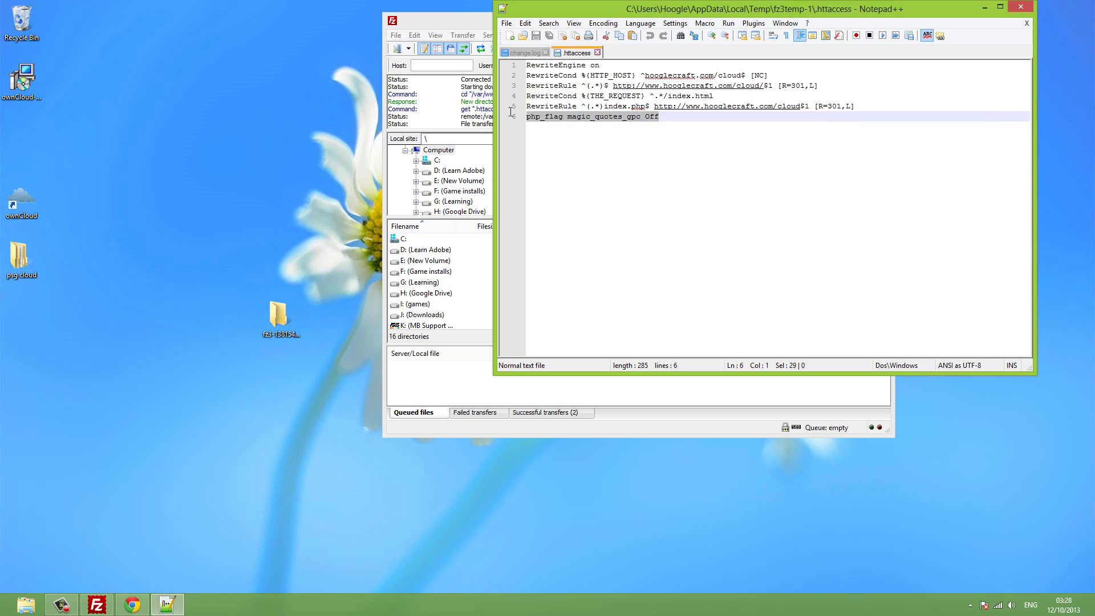
pyautogui.click(590, 116)
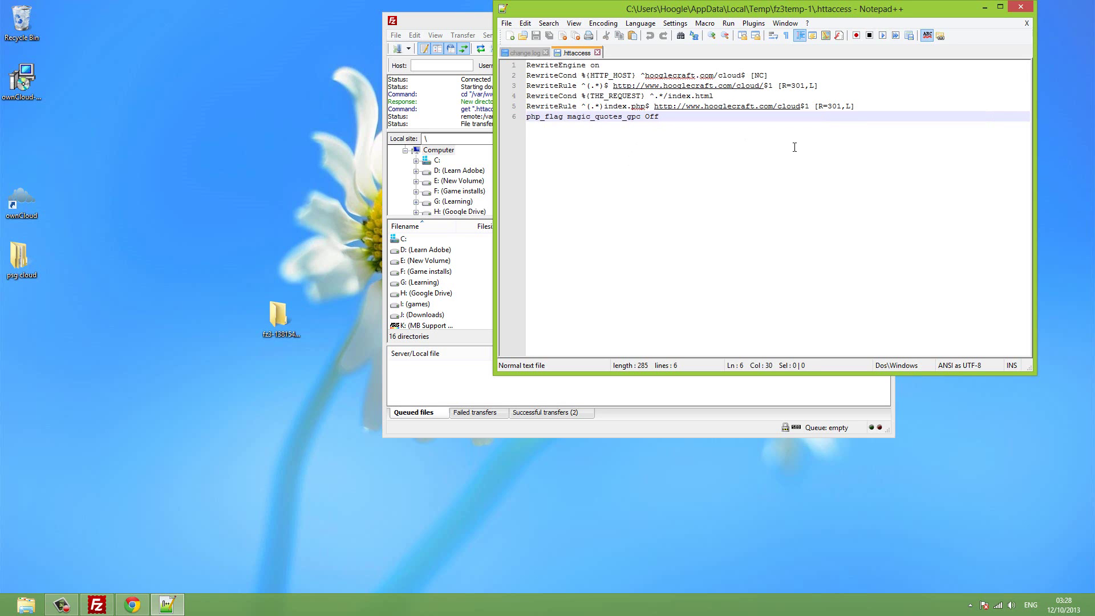
pyautogui.click(660, 402)
pyautogui.hotkey('alt', 'Tab')
# Close Notepad++, then quit FileZilla, answering Yes at the exit prompt.
pyautogui.click(1019, 11)
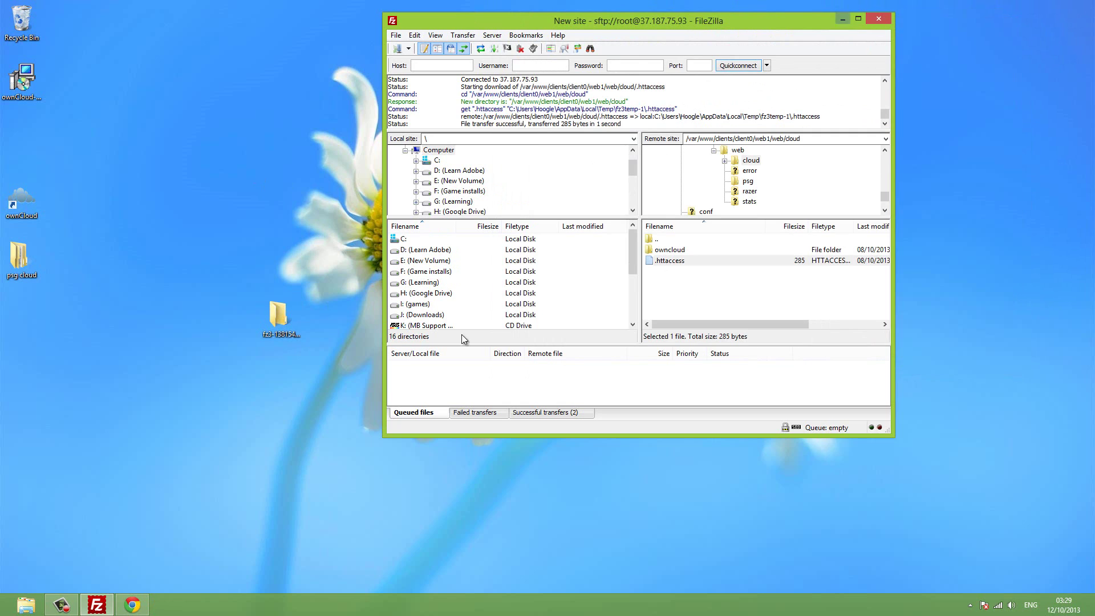
pyautogui.click(772, 283)
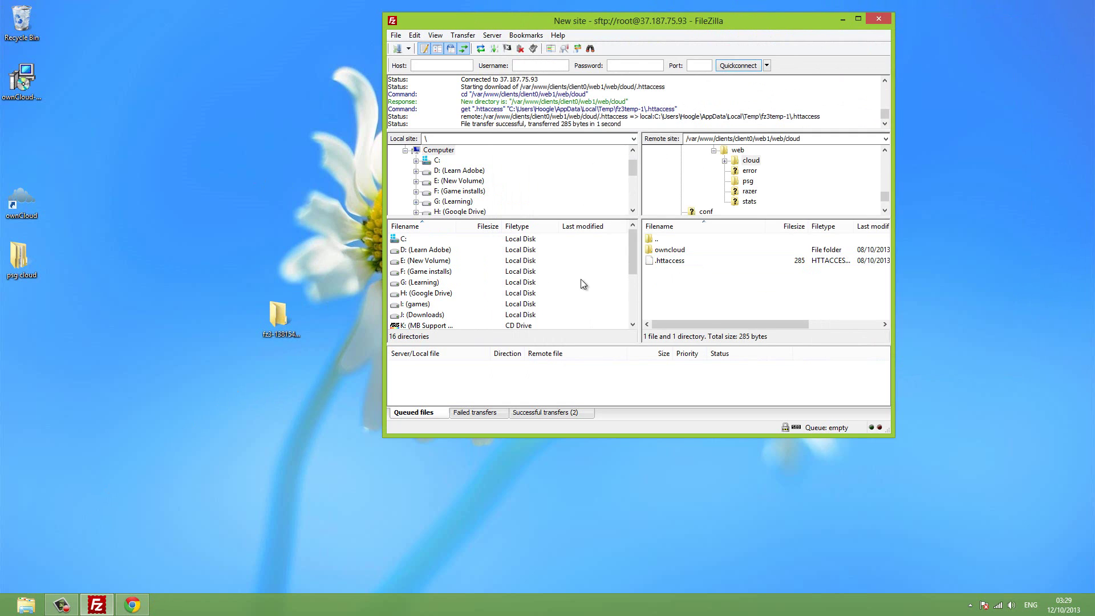
pyautogui.click(882, 19)
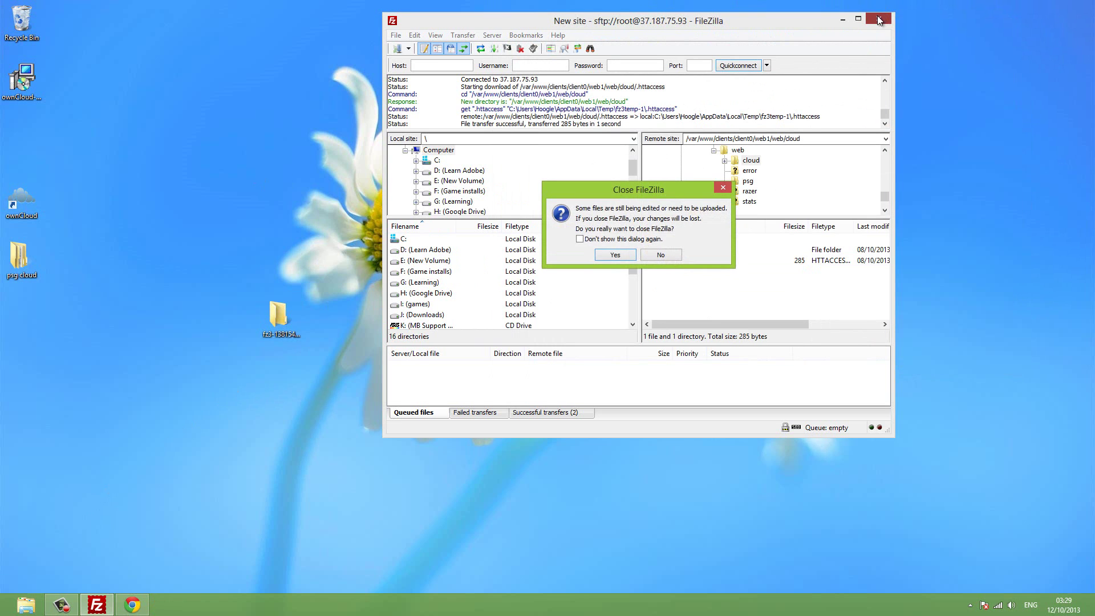
pyautogui.click(625, 255)
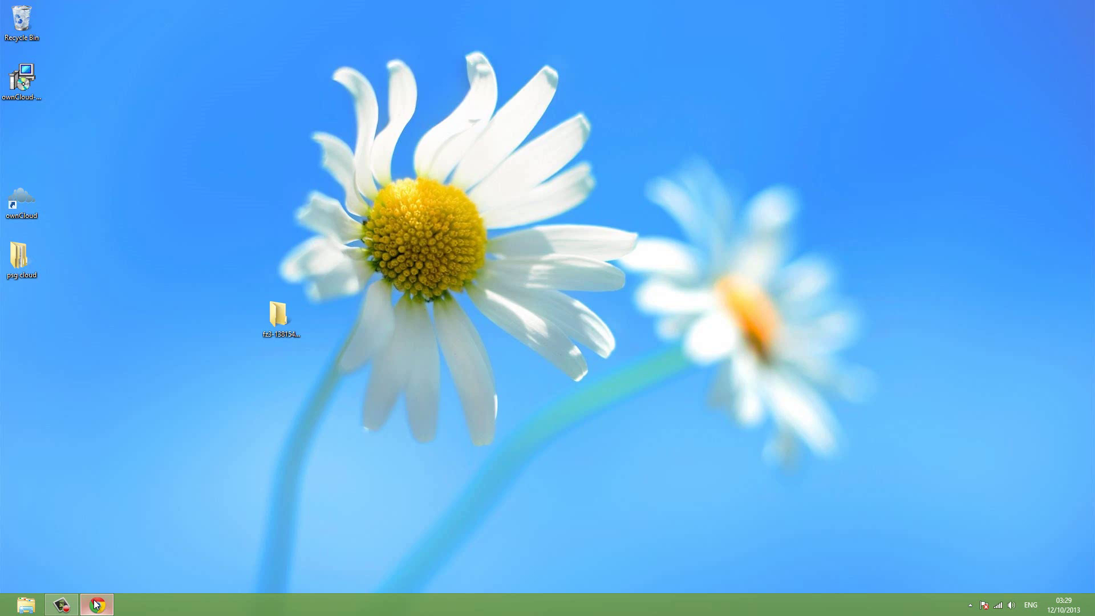
# Bring Chrome forward and go to the top-level ownCloud Files page.
pyautogui.click(96, 605)
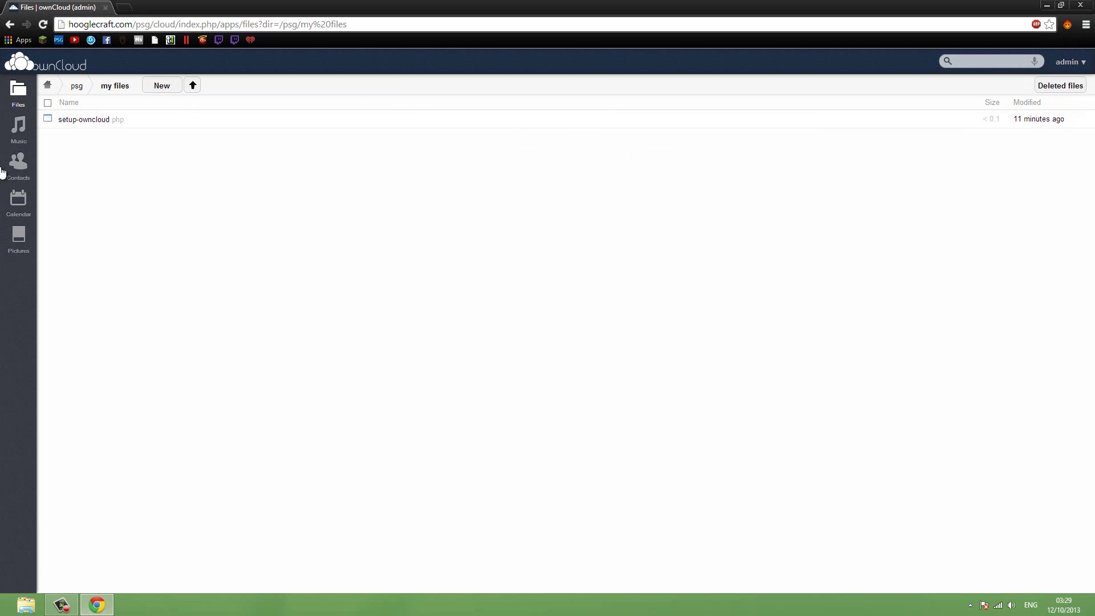
pyautogui.click(18, 94)
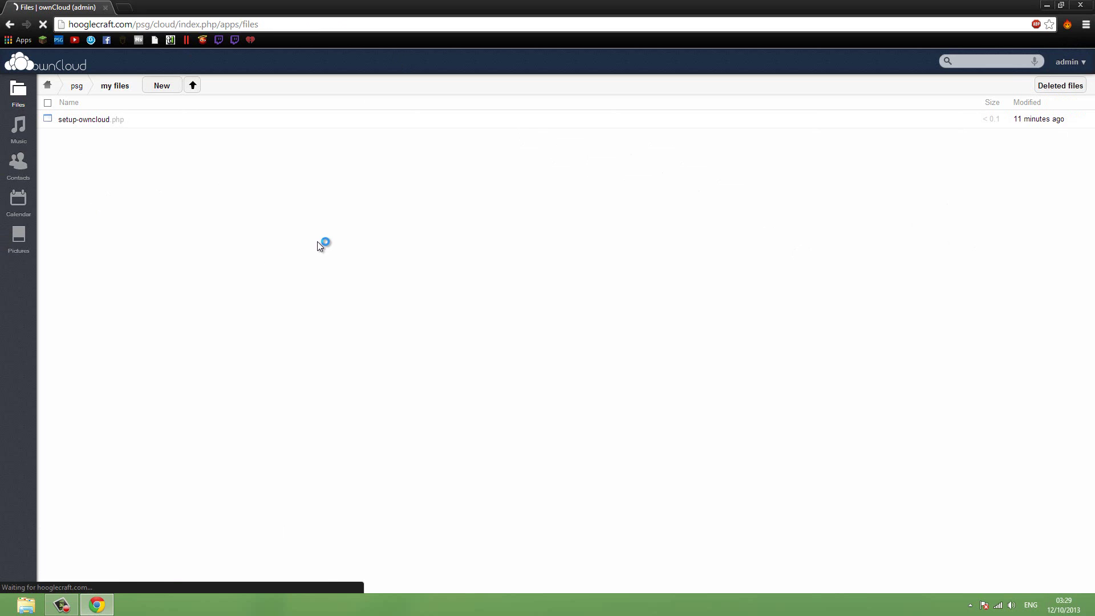